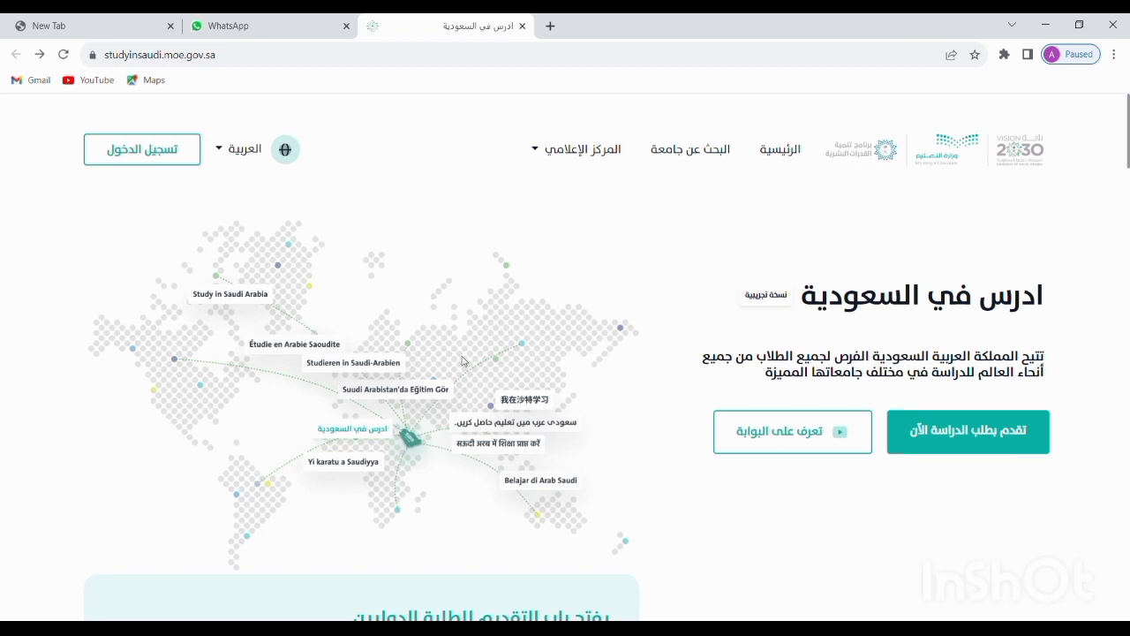
Scroll down and back up through the home page's advantages and study types sections
{"action": "scroll", "coordinate": [418, 338], "scroll_direction": "down", "scroll_amount": 3}
{"action": "scroll", "coordinate": [417, 338], "scroll_direction": "down", "scroll_amount": 8}
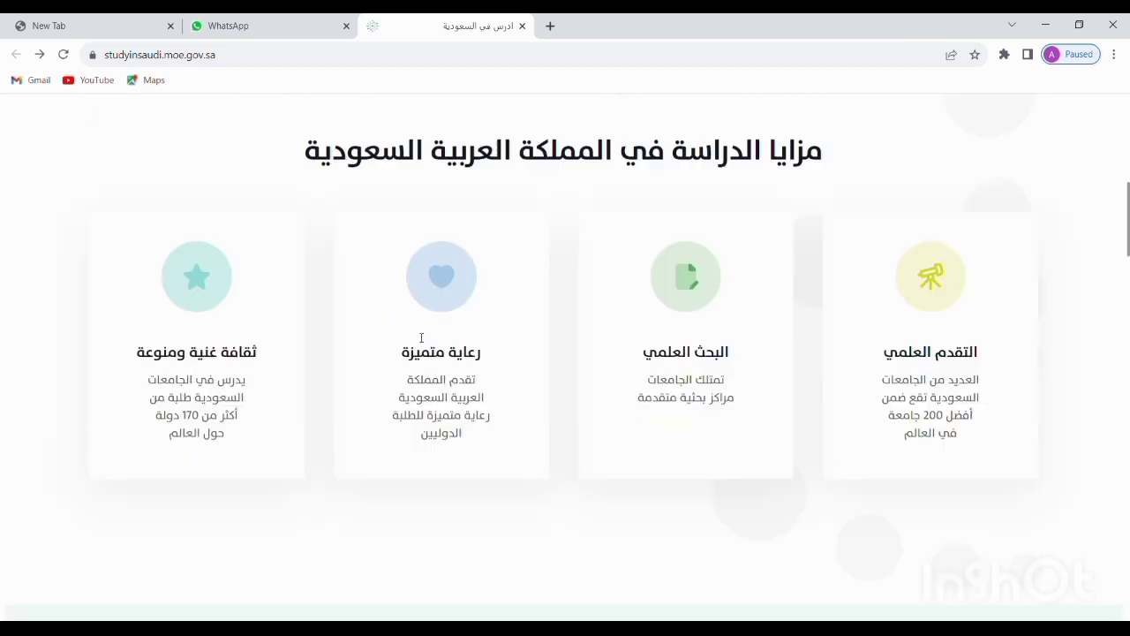
{"action": "scroll", "coordinate": [418, 338], "scroll_direction": "down", "scroll_amount": 12}
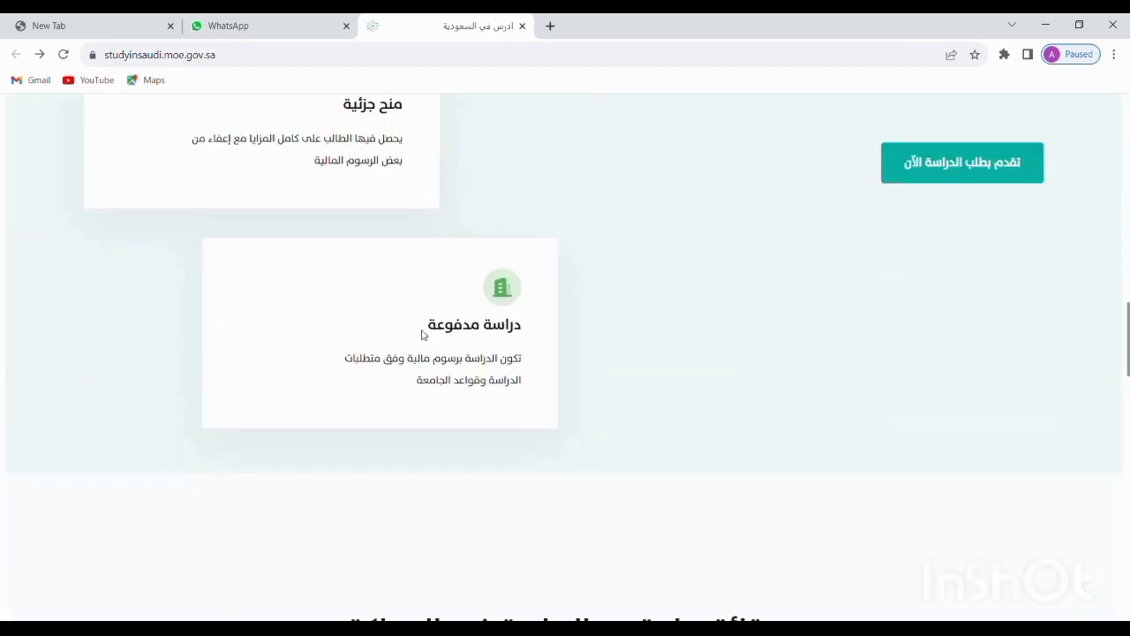
{"action": "scroll", "coordinate": [545, 350], "scroll_direction": "up", "scroll_amount": 8}
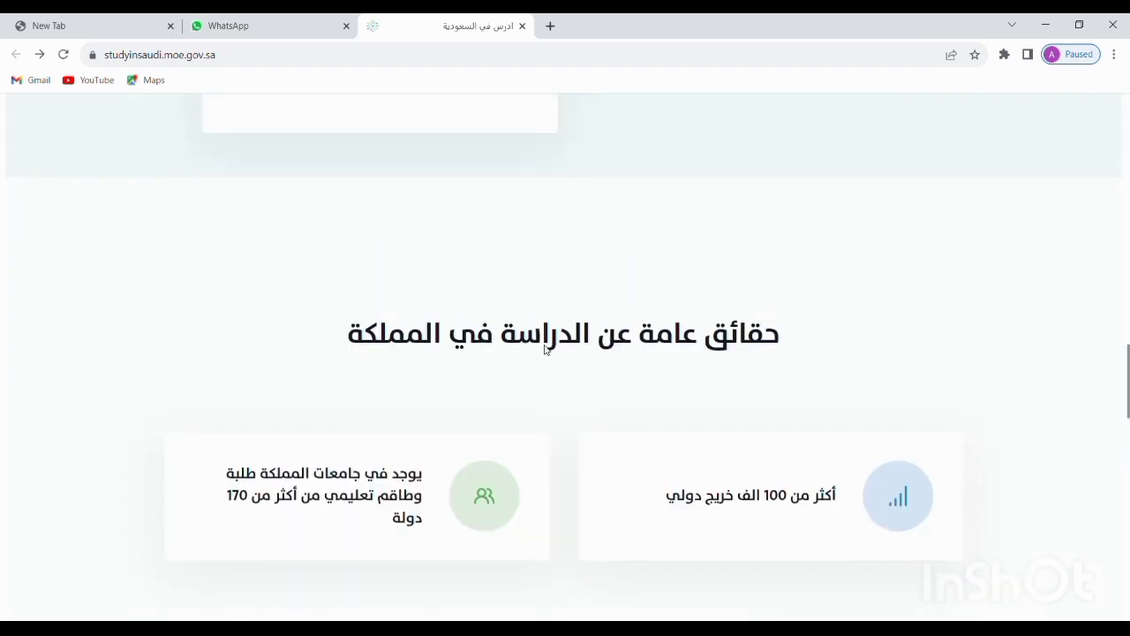
{"action": "scroll", "coordinate": [664, 351], "scroll_direction": "up", "scroll_amount": 3}
{"action": "scroll", "coordinate": [664, 351], "scroll_direction": "up", "scroll_amount": 10}
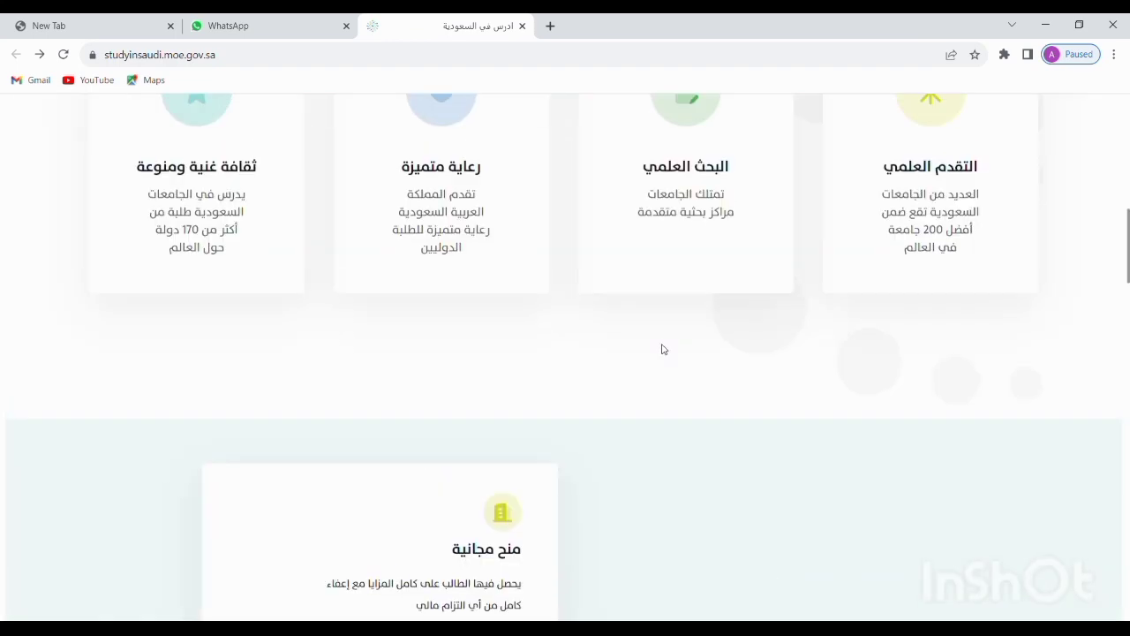
{"action": "scroll", "coordinate": [663, 346], "scroll_direction": "down", "scroll_amount": 1}
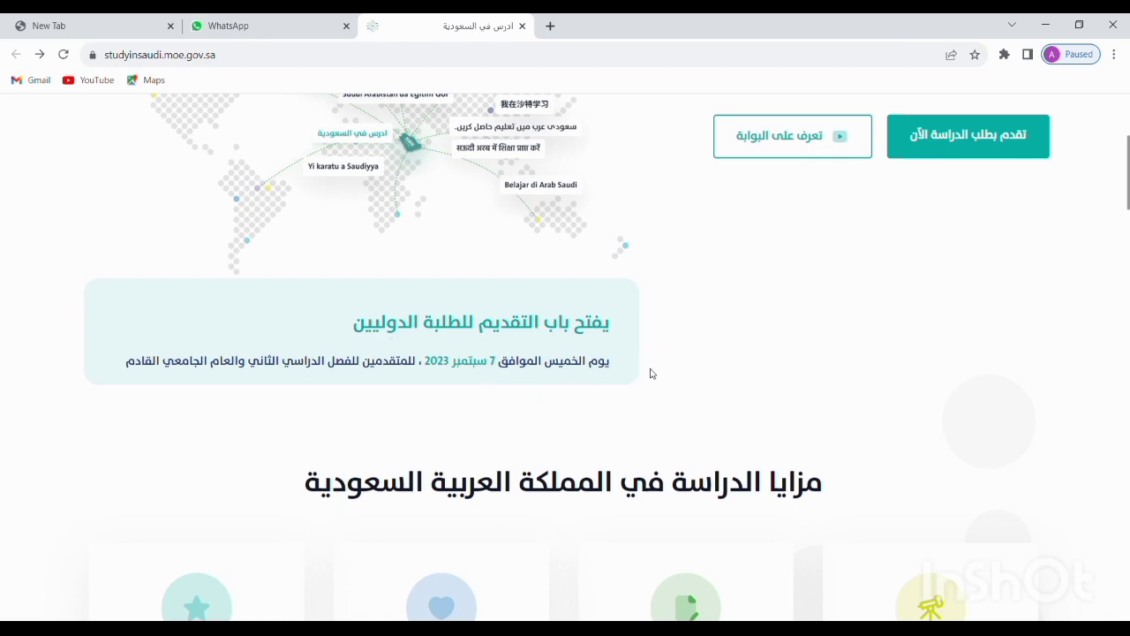
Scroll past the statistics to the four featured Saudi university cards
{"action": "scroll", "coordinate": [712, 380], "scroll_direction": "down", "scroll_amount": 2}
{"action": "scroll", "coordinate": [711, 379], "scroll_direction": "down", "scroll_amount": 10}
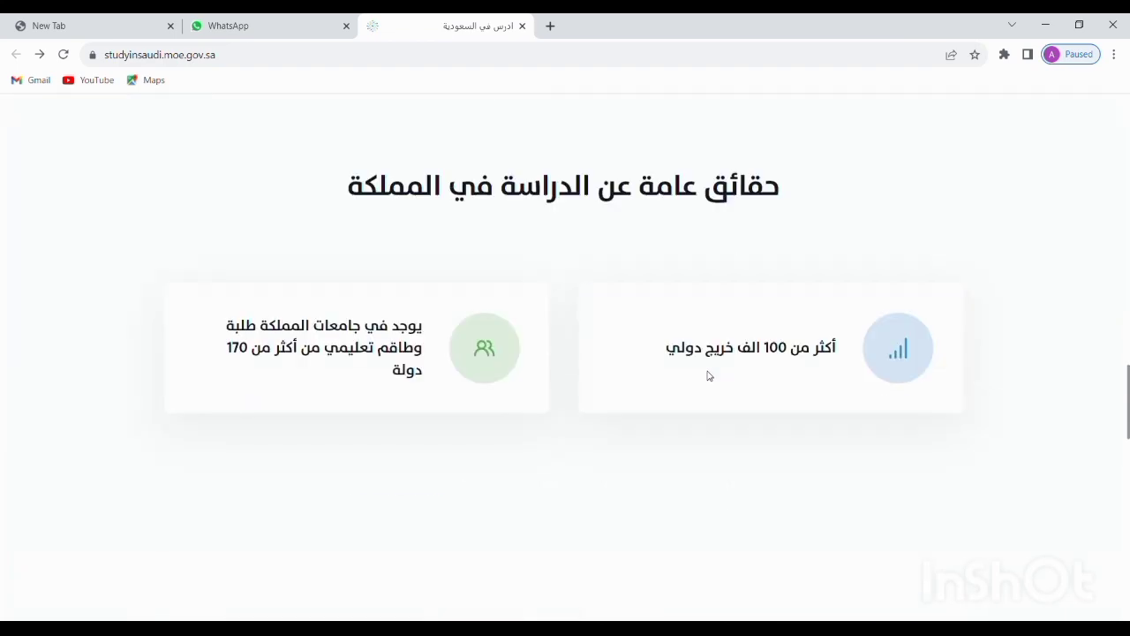
{"action": "scroll", "coordinate": [466, 442], "scroll_direction": "down", "scroll_amount": 6}
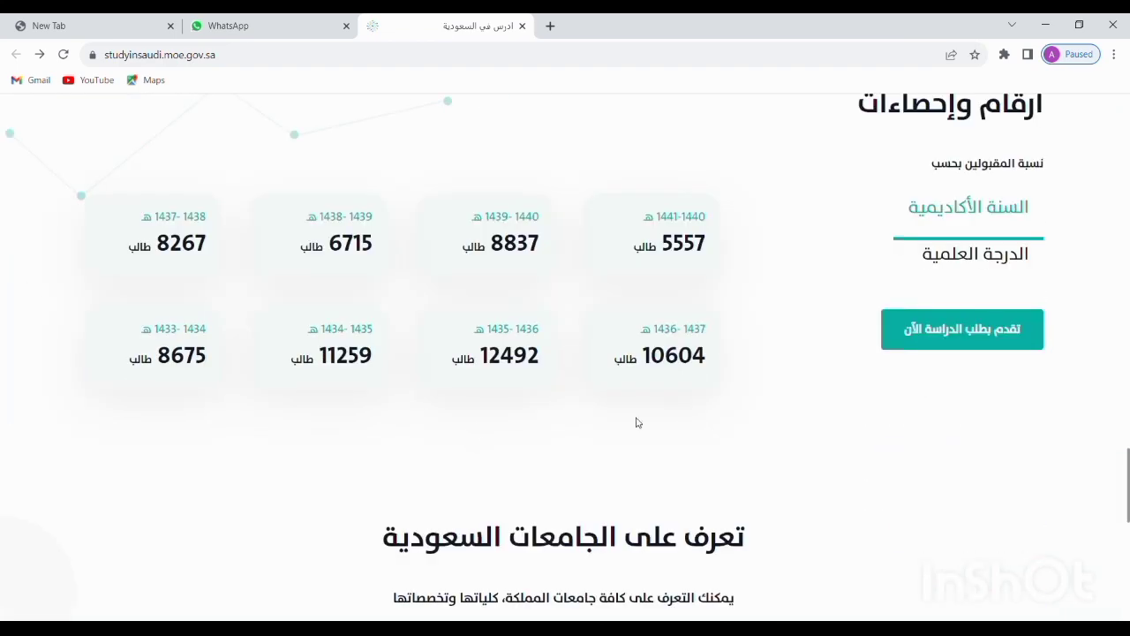
{"action": "scroll", "coordinate": [638, 421], "scroll_direction": "down", "scroll_amount": 3}
{"action": "scroll", "coordinate": [635, 420], "scroll_direction": "down", "scroll_amount": 3}
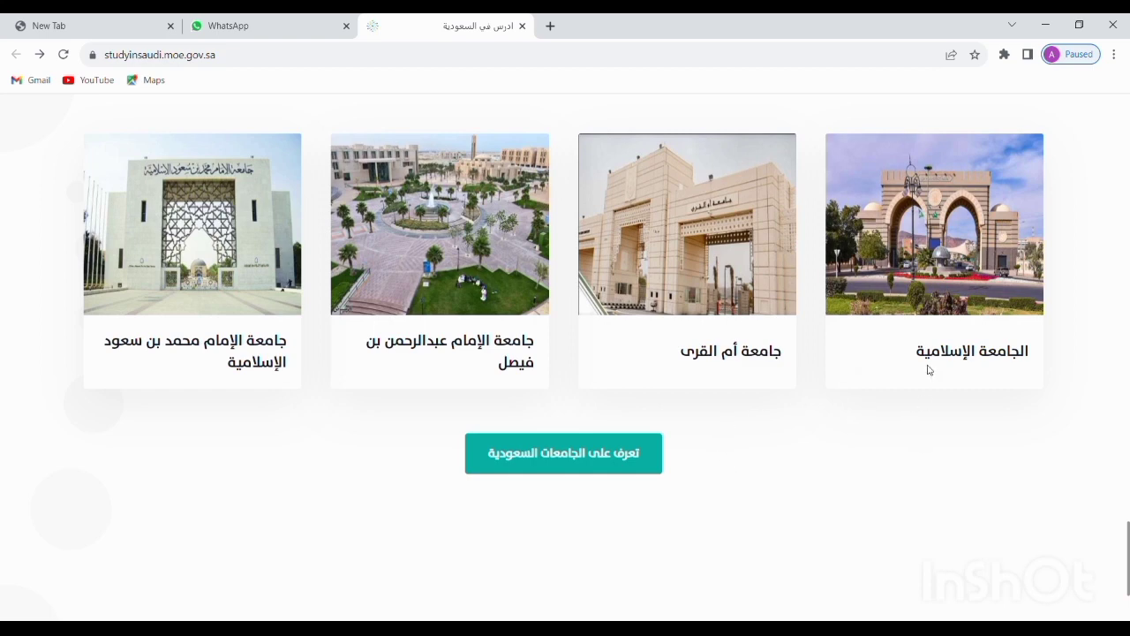
{"action": "mouse_move", "coordinate": [921, 282]}
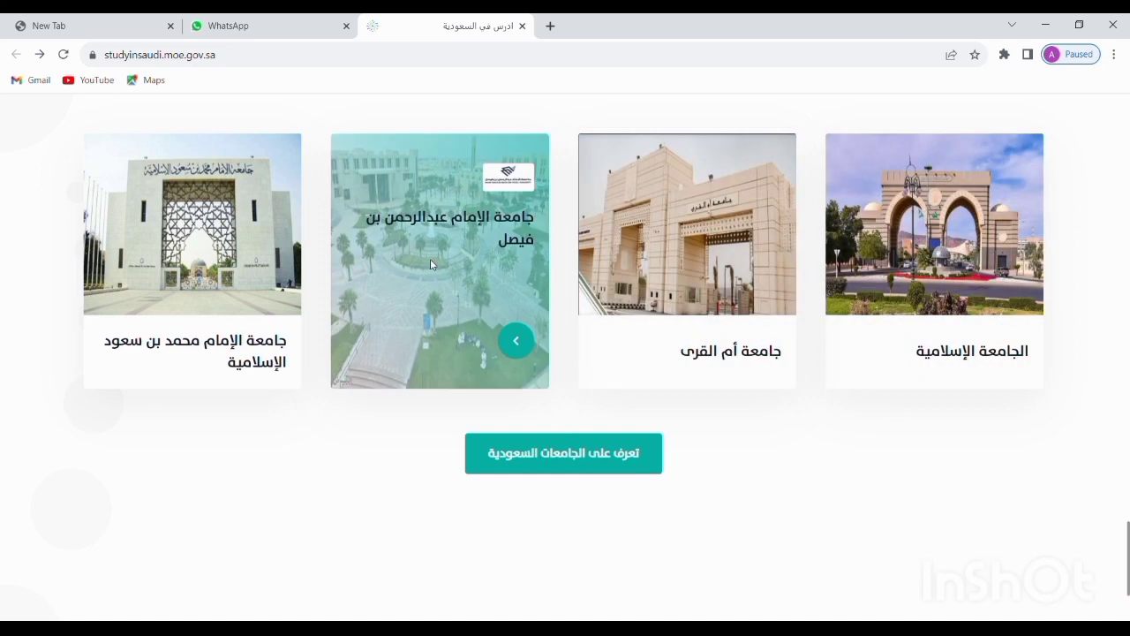
{"action": "mouse_move", "coordinate": [438, 344]}
{"action": "mouse_move", "coordinate": [220, 356]}
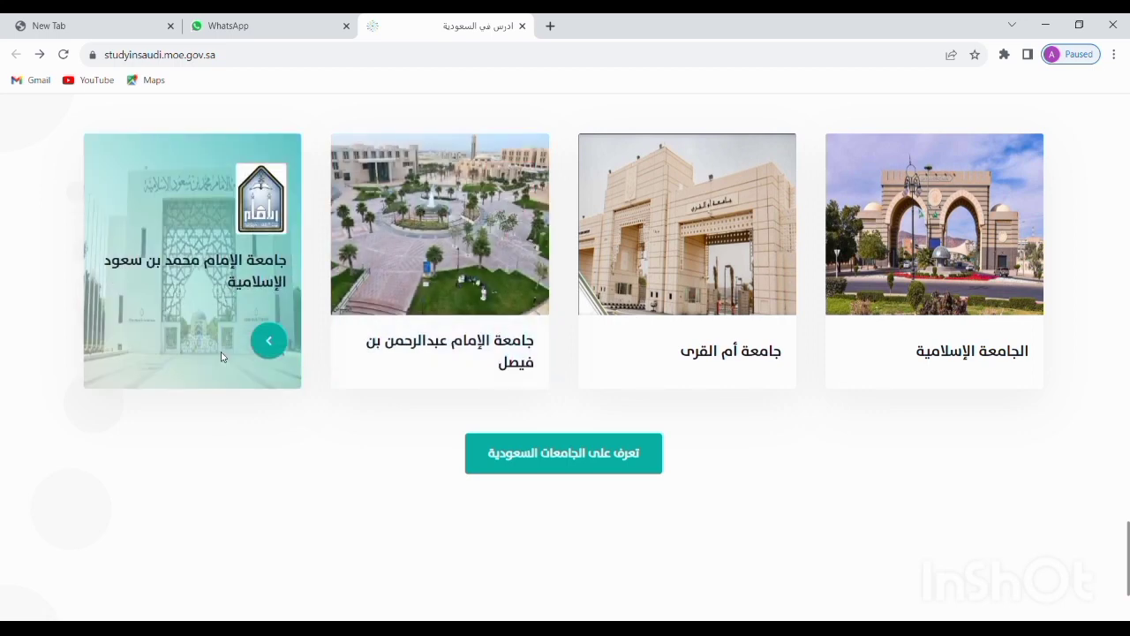
Open the 'تعرف على الجامعات السعودية' universities directory and scroll through its first page
{"action": "left_click", "coordinate": [588, 457]}
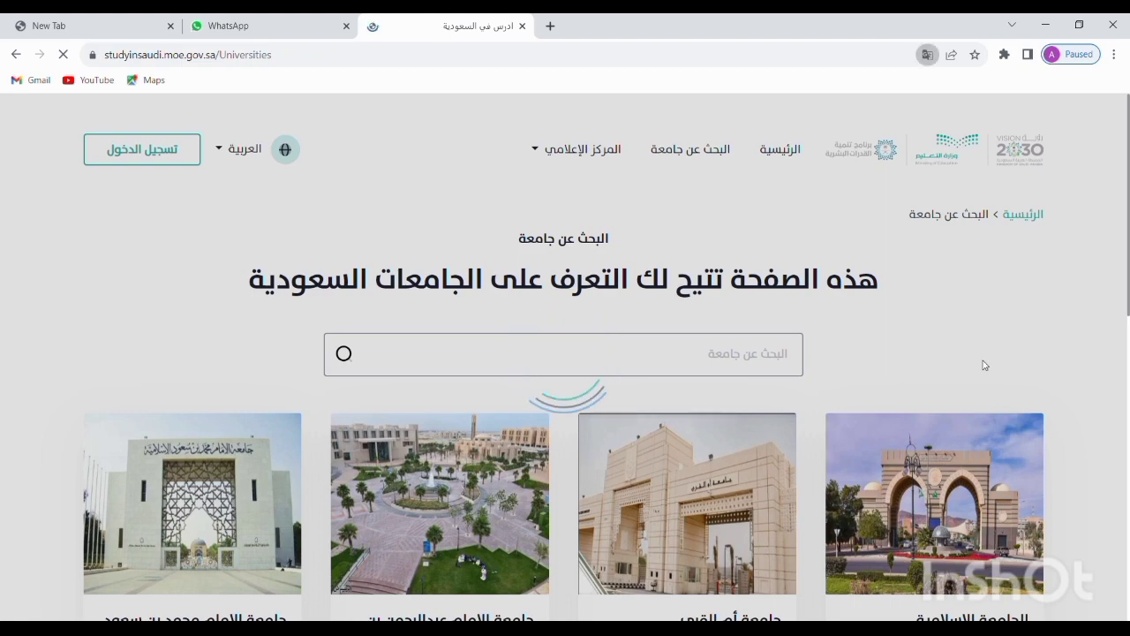
{"action": "scroll", "coordinate": [859, 328], "scroll_direction": "down", "scroll_amount": 3}
{"action": "scroll", "coordinate": [849, 339], "scroll_direction": "down", "scroll_amount": 2}
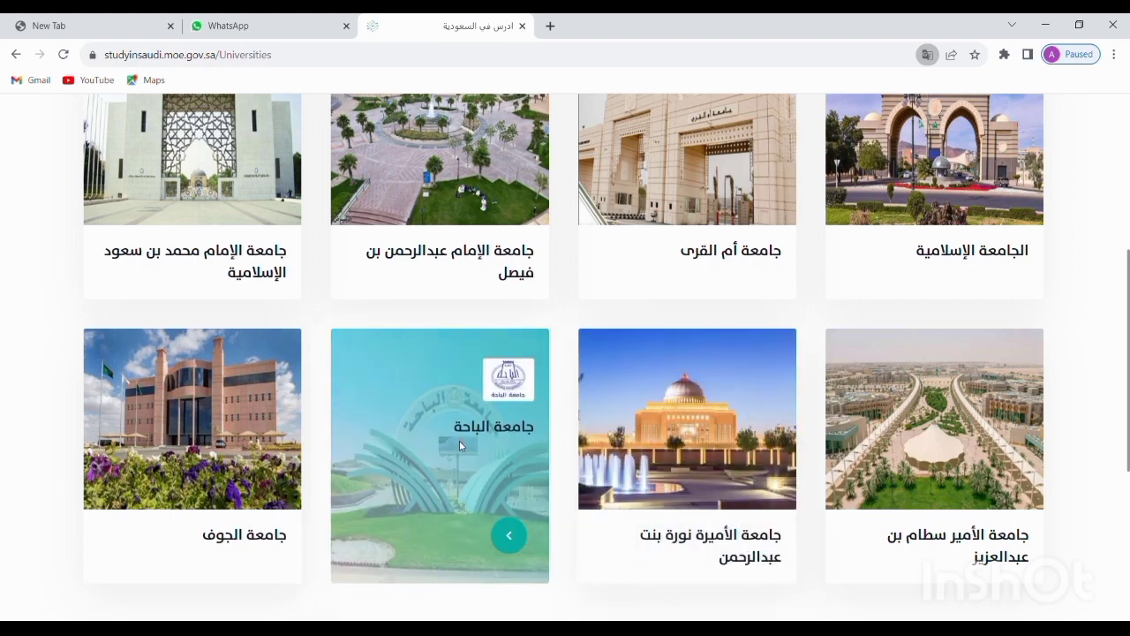
{"action": "scroll", "coordinate": [193, 441], "scroll_direction": "down", "scroll_amount": 3}
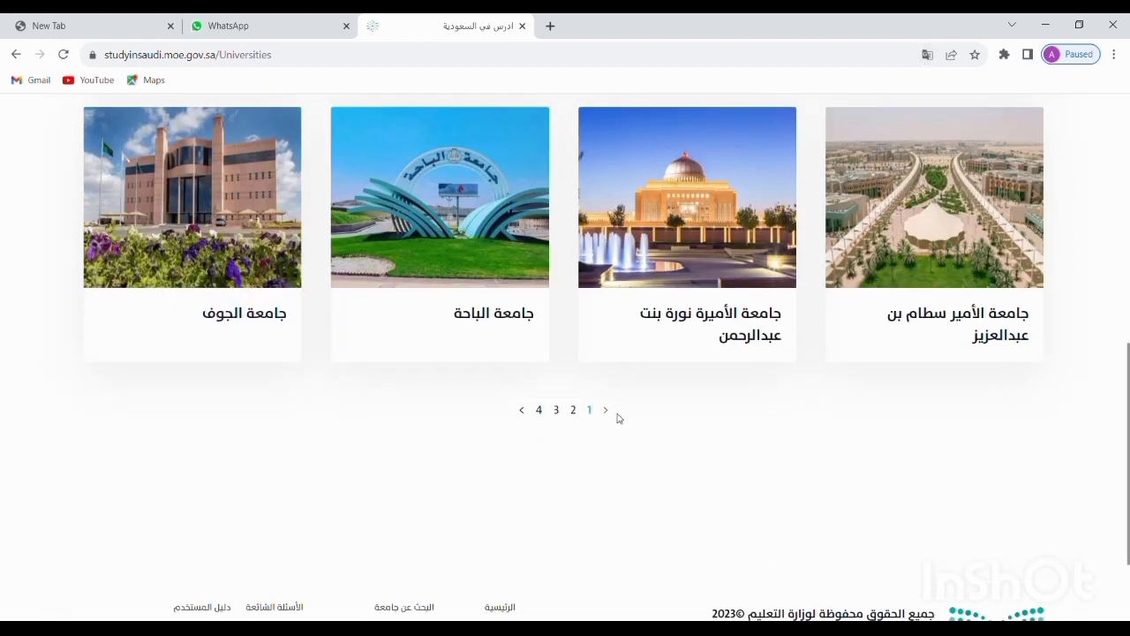
Move to page 2 of the universities list and scroll through its cards
{"action": "left_click", "coordinate": [527, 416]}
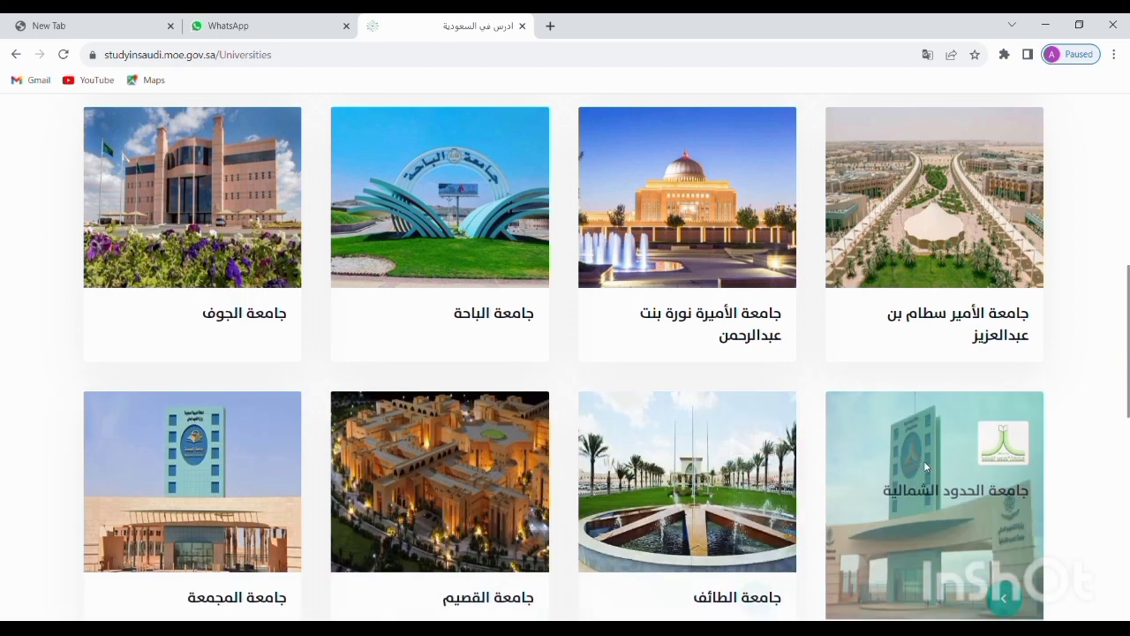
{"action": "scroll", "coordinate": [927, 386], "scroll_direction": "down", "scroll_amount": 2}
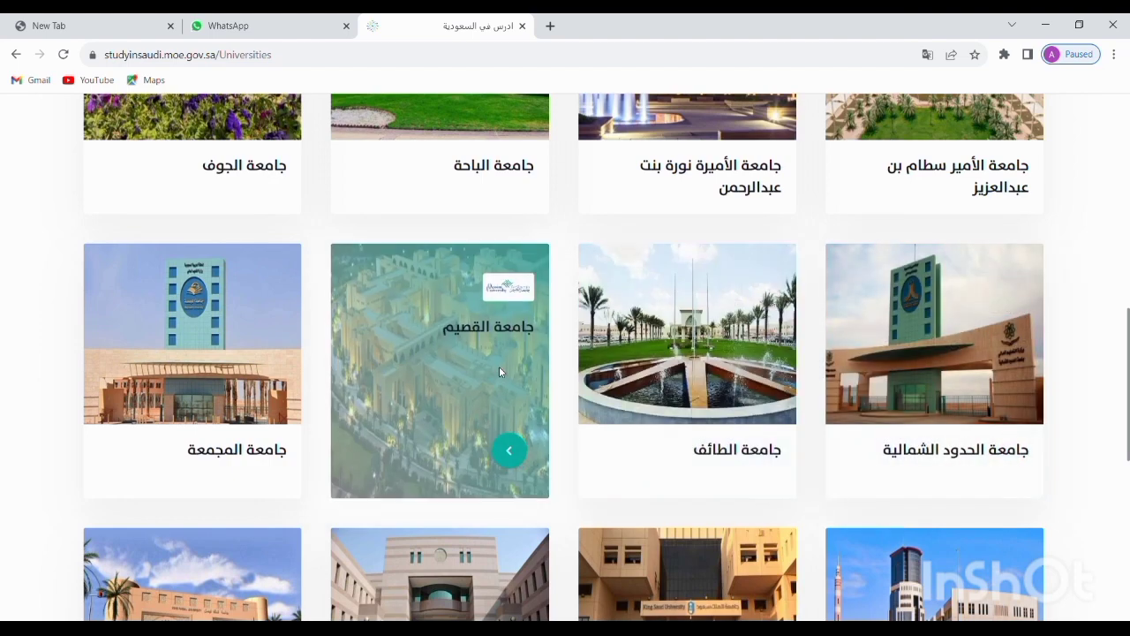
{"action": "scroll", "coordinate": [265, 398], "scroll_direction": "down", "scroll_amount": 3}
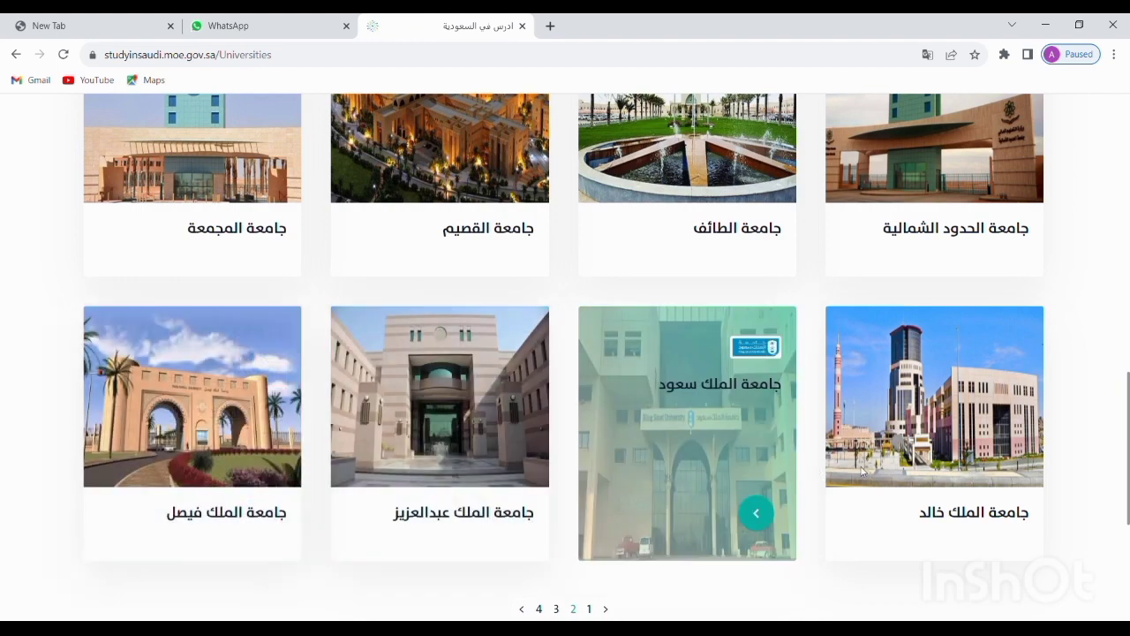
{"action": "scroll", "coordinate": [941, 465], "scroll_direction": "down", "scroll_amount": 2}
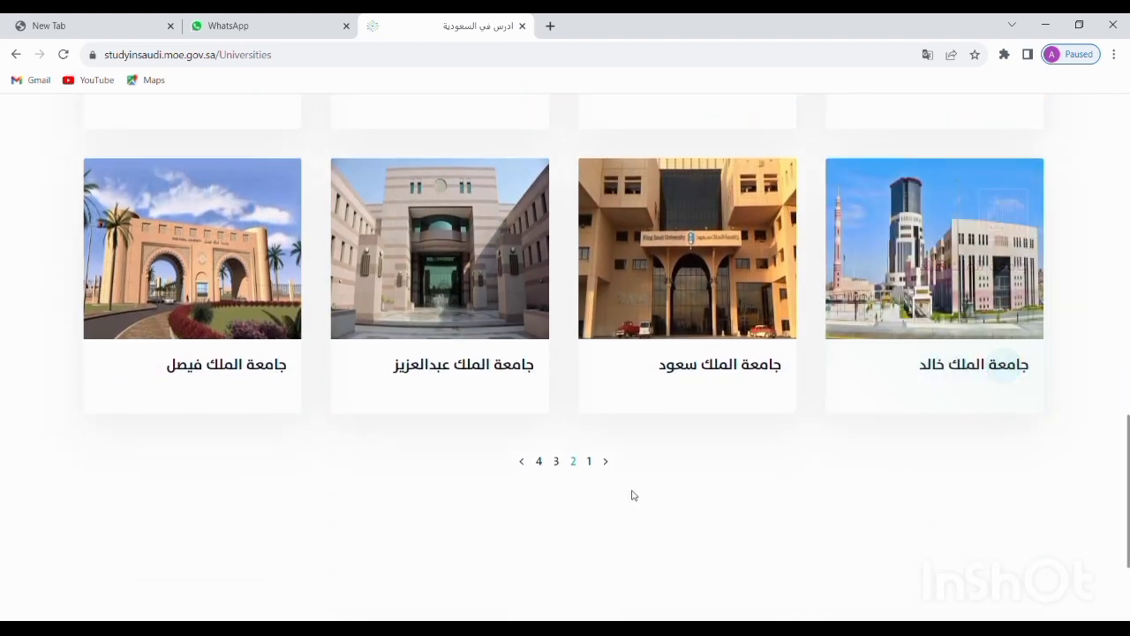
Move to page 3 of the universities list and browse its cards
{"action": "left_click", "coordinate": [521, 463]}
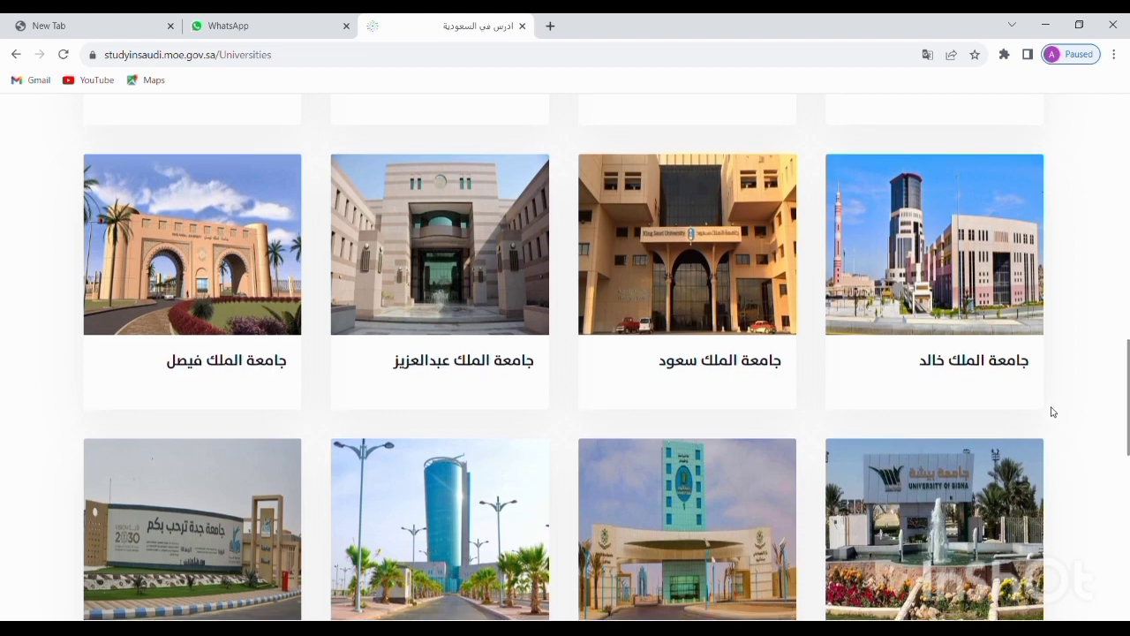
{"action": "scroll", "coordinate": [1055, 412], "scroll_direction": "down", "scroll_amount": 3}
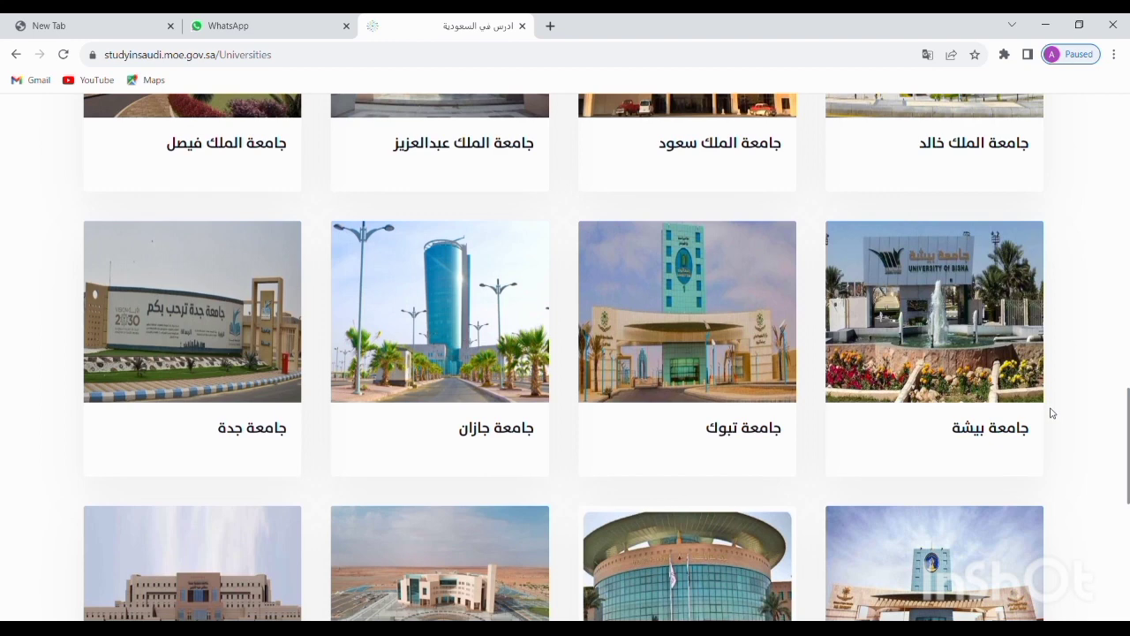
{"action": "mouse_move", "coordinate": [1020, 368]}
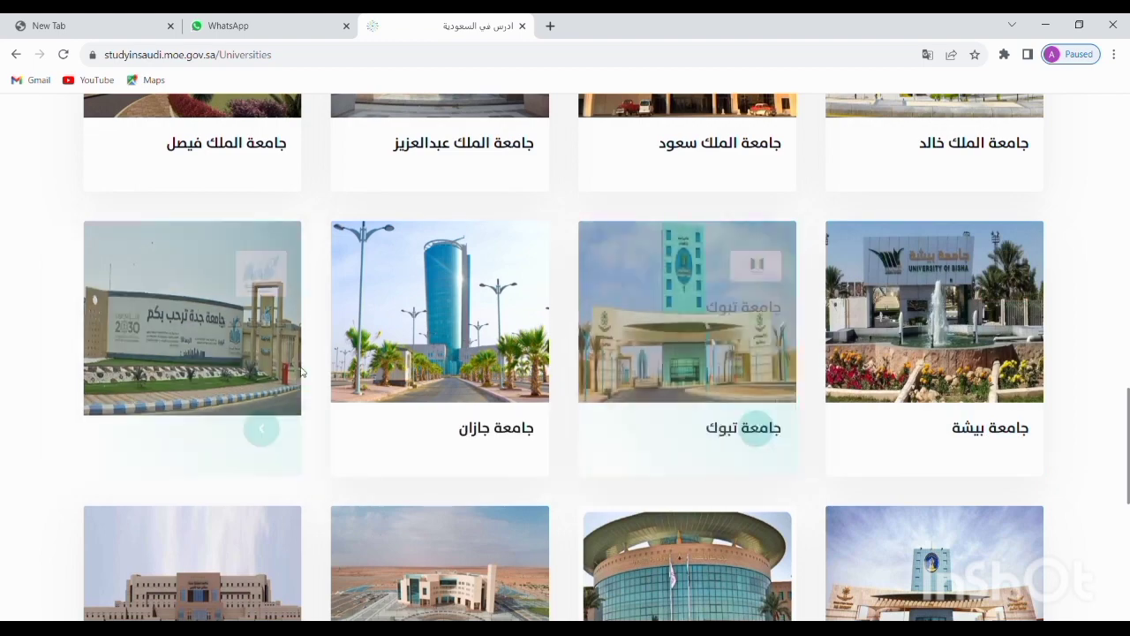
{"action": "mouse_move", "coordinate": [292, 385]}
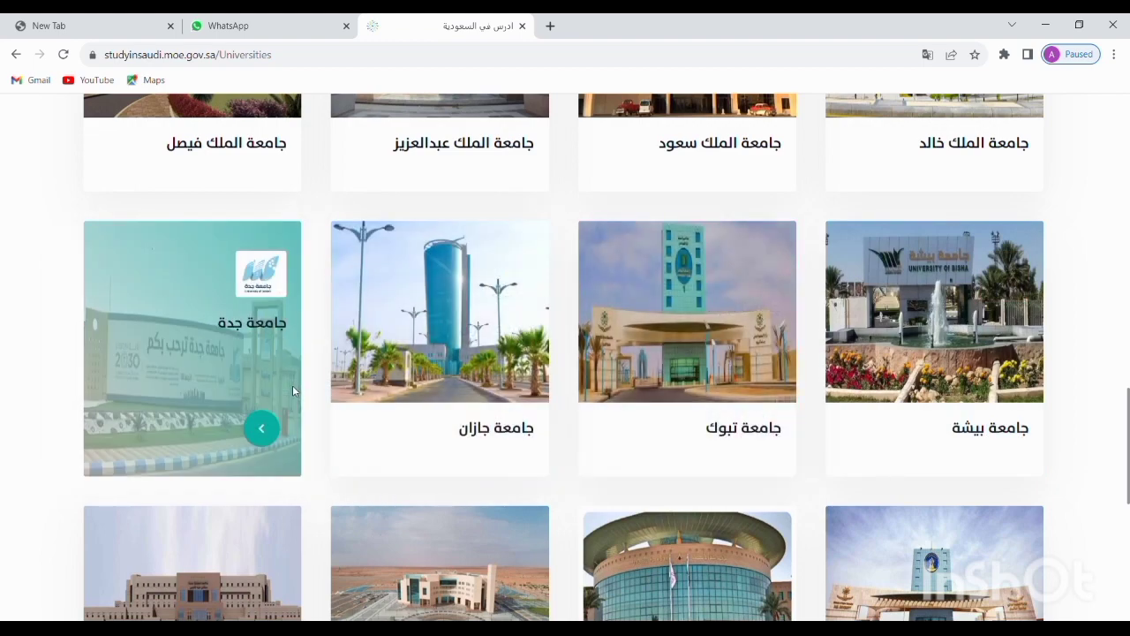
{"action": "scroll", "coordinate": [292, 385], "scroll_direction": "down", "scroll_amount": 2}
{"action": "mouse_move", "coordinate": [425, 393]}
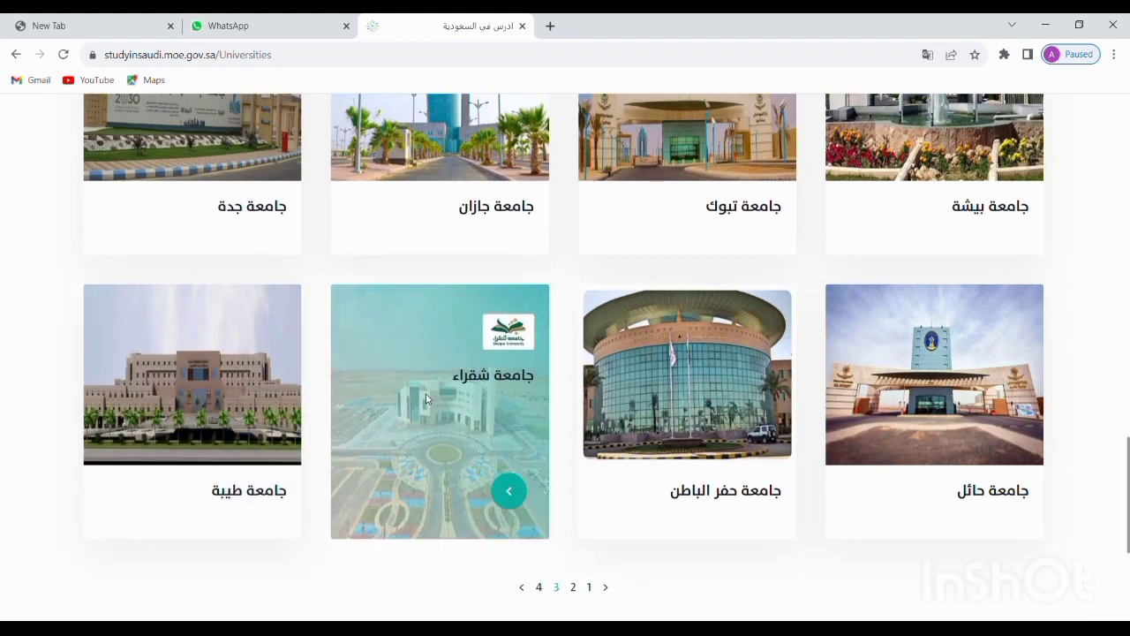
{"action": "mouse_move", "coordinate": [873, 406]}
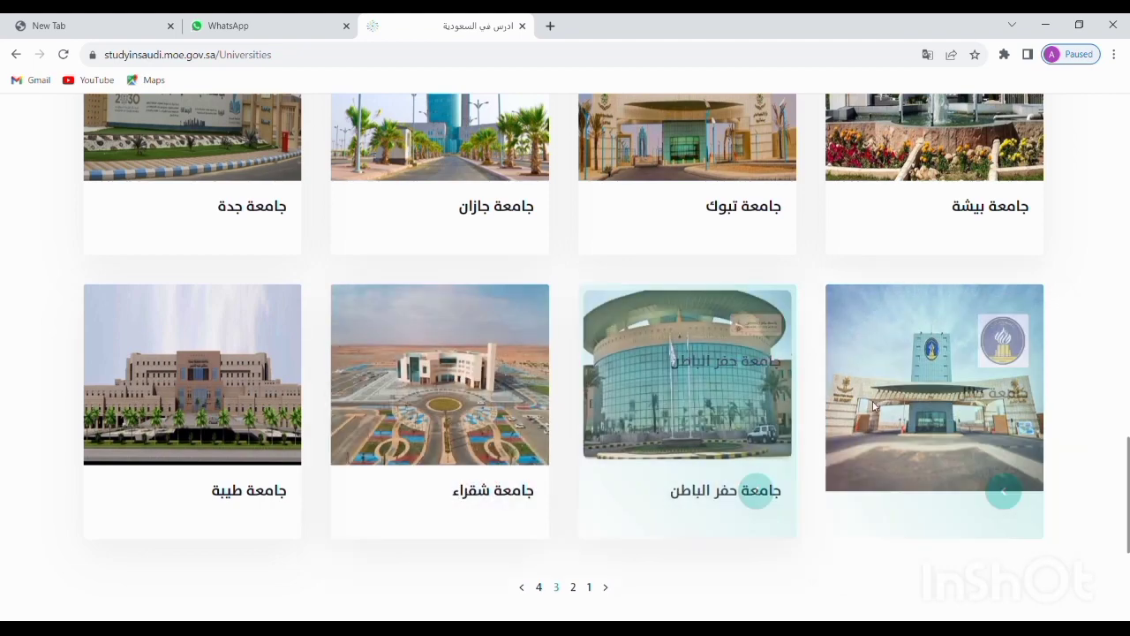
{"action": "scroll", "coordinate": [873, 406], "scroll_direction": "down", "scroll_amount": 3}
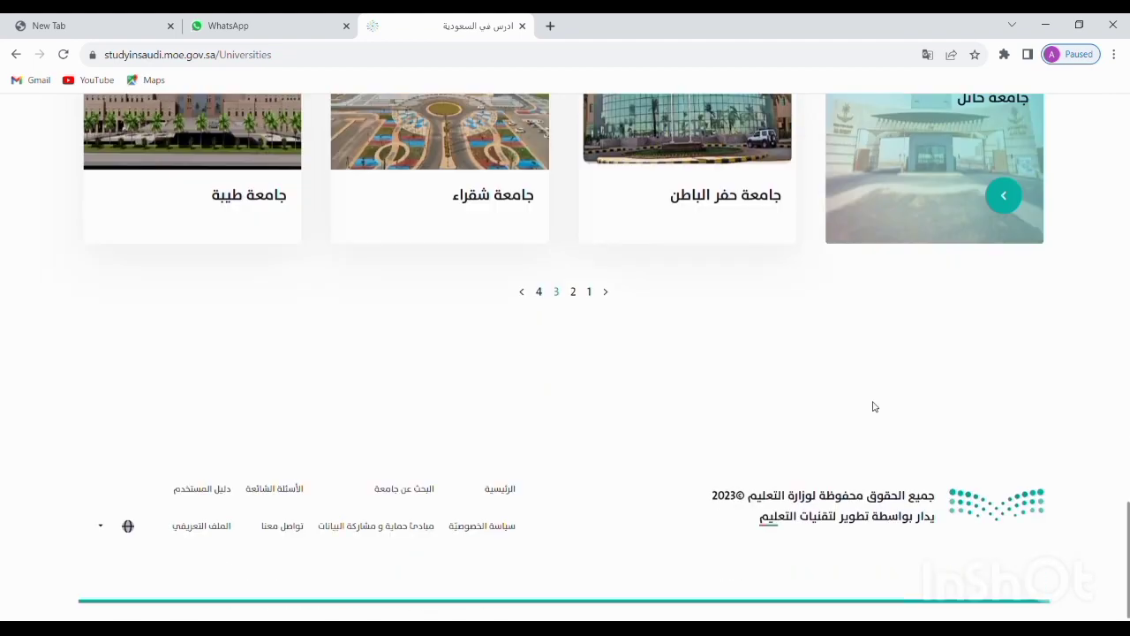
Go to page 4, the last page of universities, and look it over
{"action": "left_click", "coordinate": [521, 292]}
{"action": "mouse_move", "coordinate": [897, 406]}
{"action": "scroll", "coordinate": [896, 406], "scroll_direction": "up", "scroll_amount": 2}
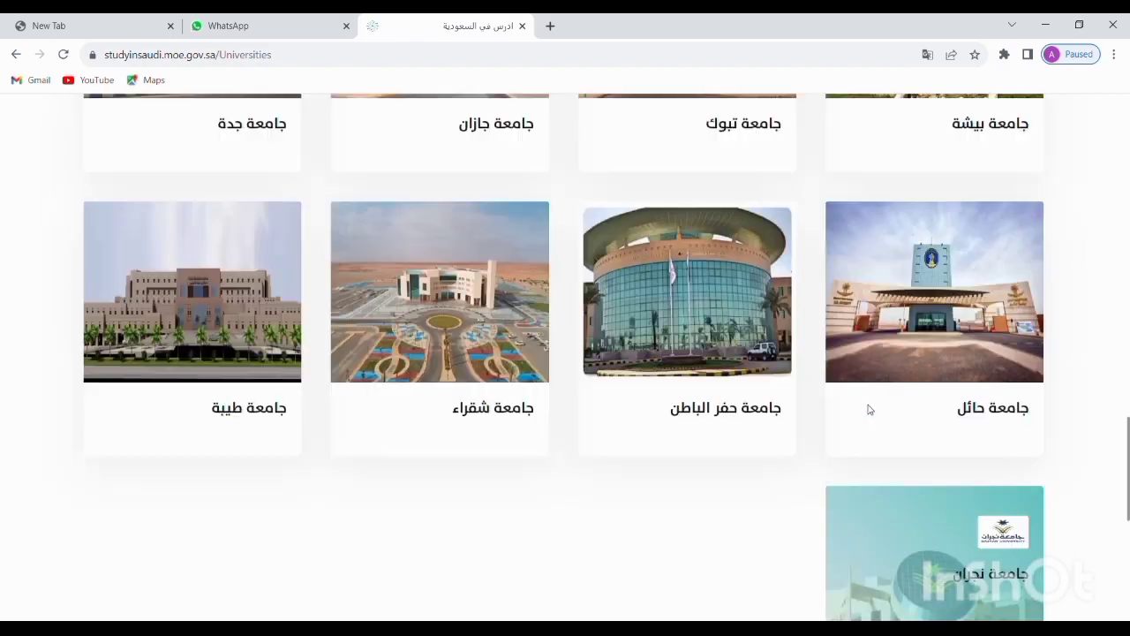
{"action": "scroll", "coordinate": [868, 409], "scroll_direction": "down", "scroll_amount": 3}
{"action": "scroll", "coordinate": [918, 398], "scroll_direction": "up", "scroll_amount": 13}
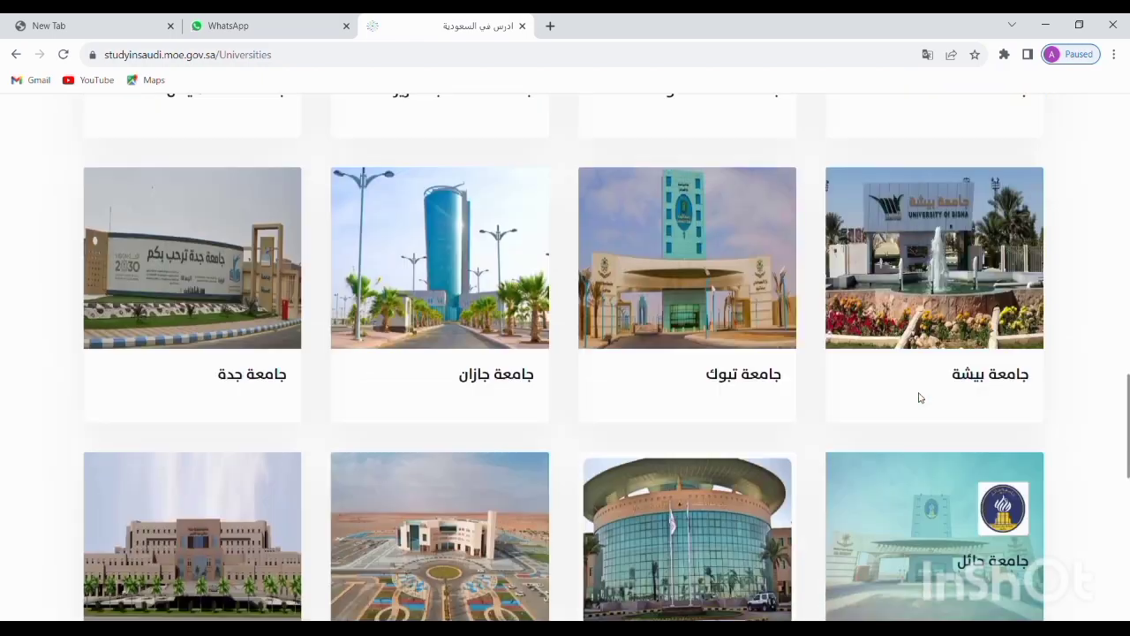
{"action": "scroll", "coordinate": [917, 395], "scroll_direction": "up", "scroll_amount": 4}
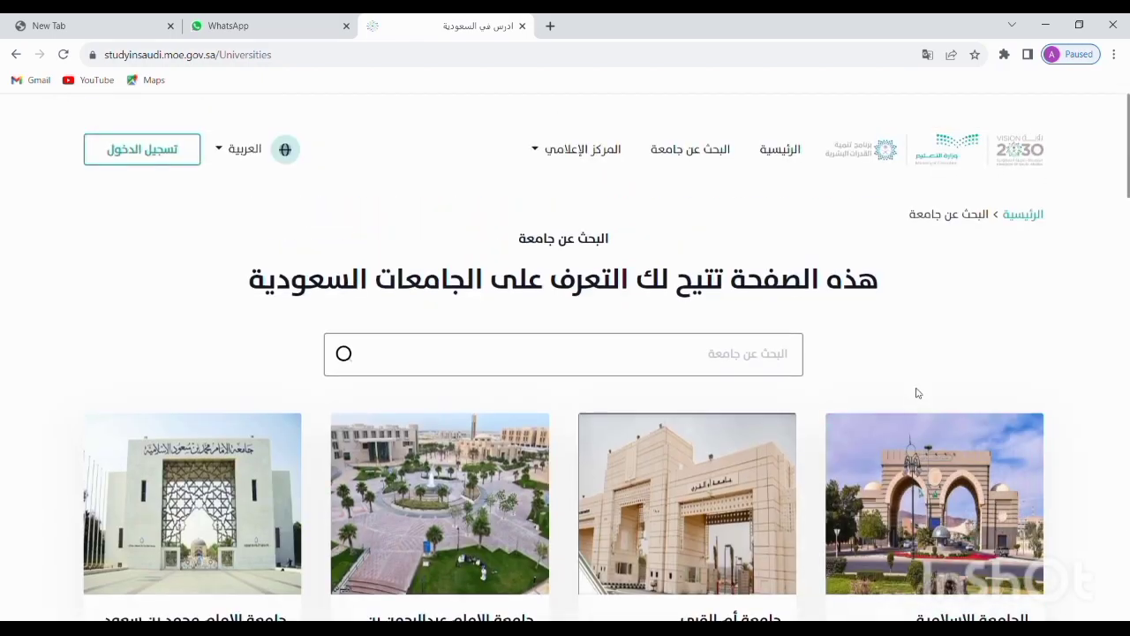
Use the browser Back button to leave the universities directory for the home page
{"action": "left_click", "coordinate": [15, 54]}
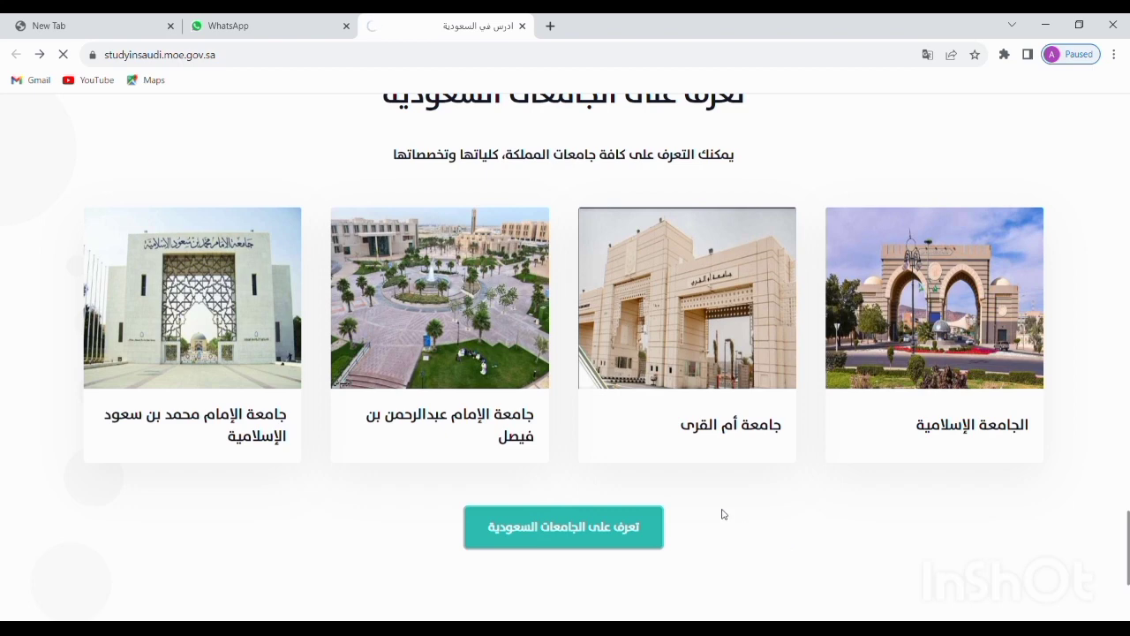
{"action": "scroll", "coordinate": [722, 514], "scroll_direction": "up", "scroll_amount": 1}
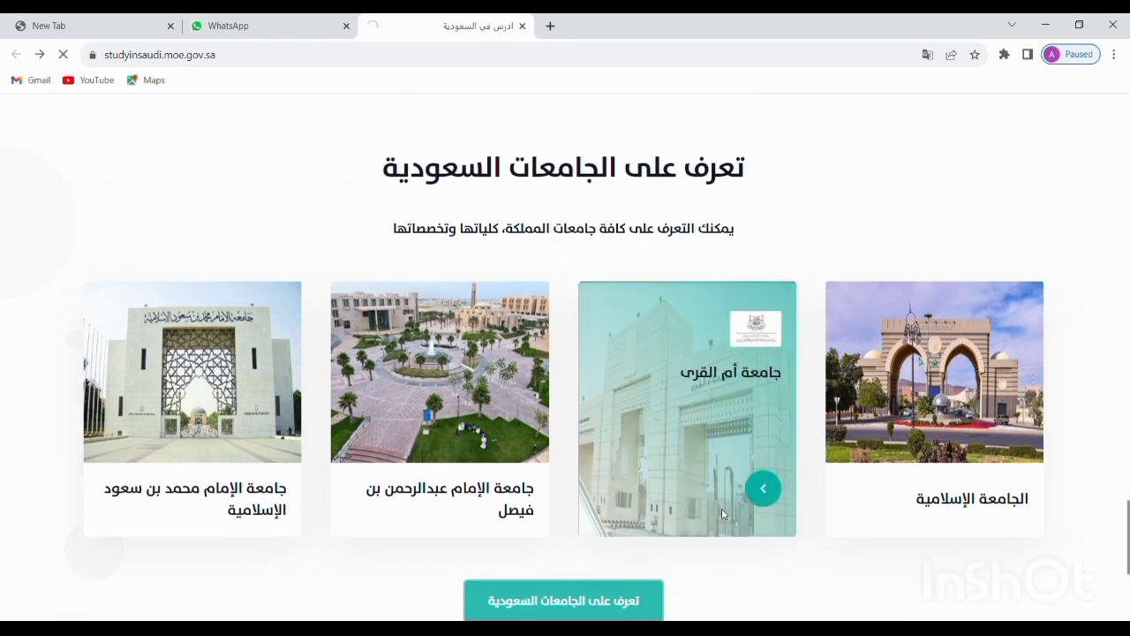
{"action": "scroll", "coordinate": [711, 527], "scroll_direction": "up", "scroll_amount": 2}
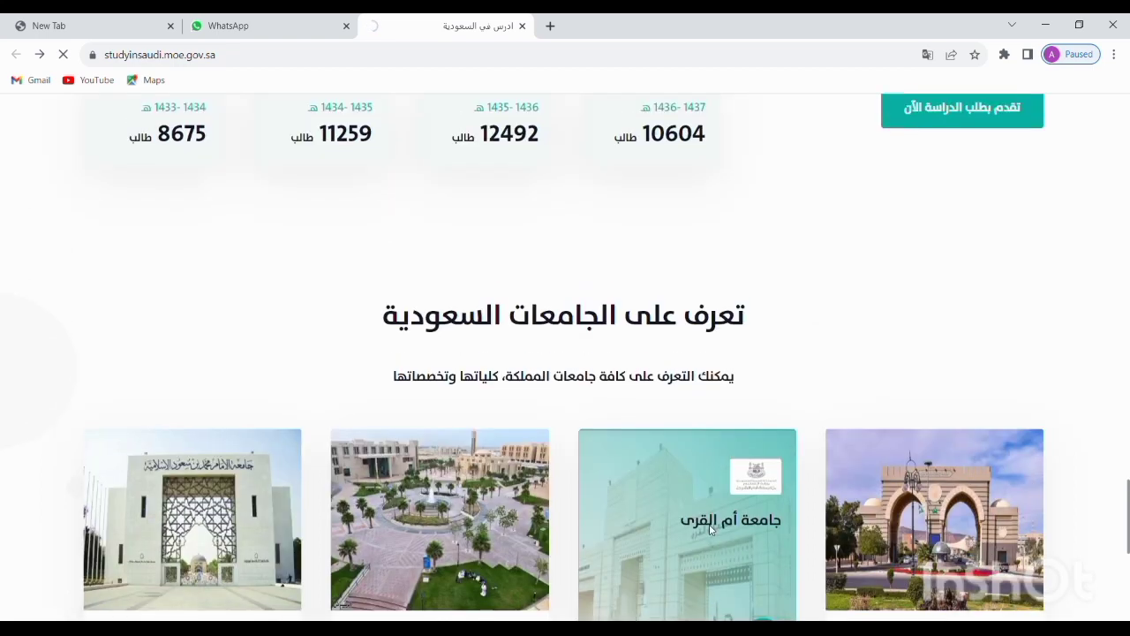
{"action": "scroll", "coordinate": [711, 527], "scroll_direction": "down", "scroll_amount": 1}
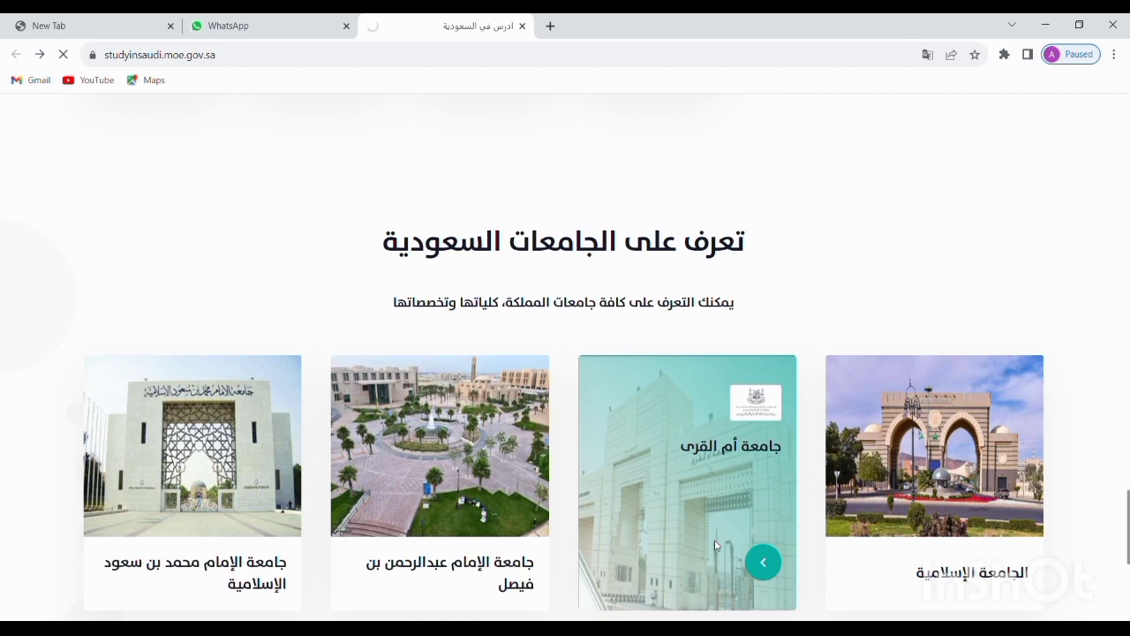
{"action": "scroll", "coordinate": [618, 335], "scroll_direction": "down", "scroll_amount": 3}
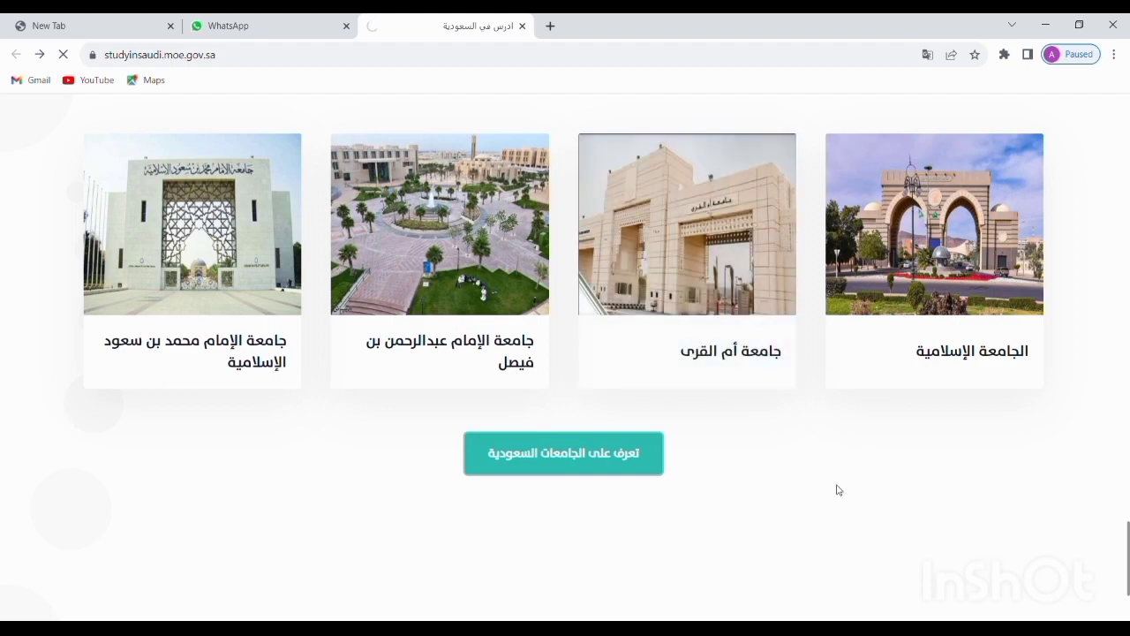
{"action": "scroll", "coordinate": [823, 440], "scroll_direction": "up", "scroll_amount": 5}
{"action": "scroll", "coordinate": [823, 438], "scroll_direction": "up", "scroll_amount": 10}
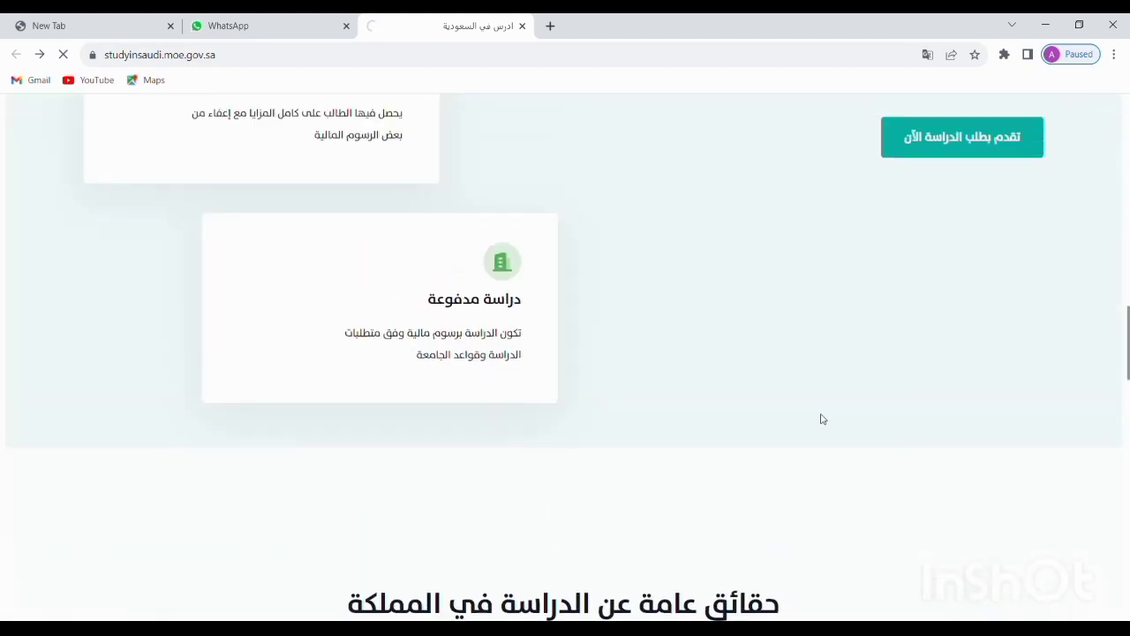
{"action": "scroll", "coordinate": [988, 394], "scroll_direction": "up", "scroll_amount": 10}
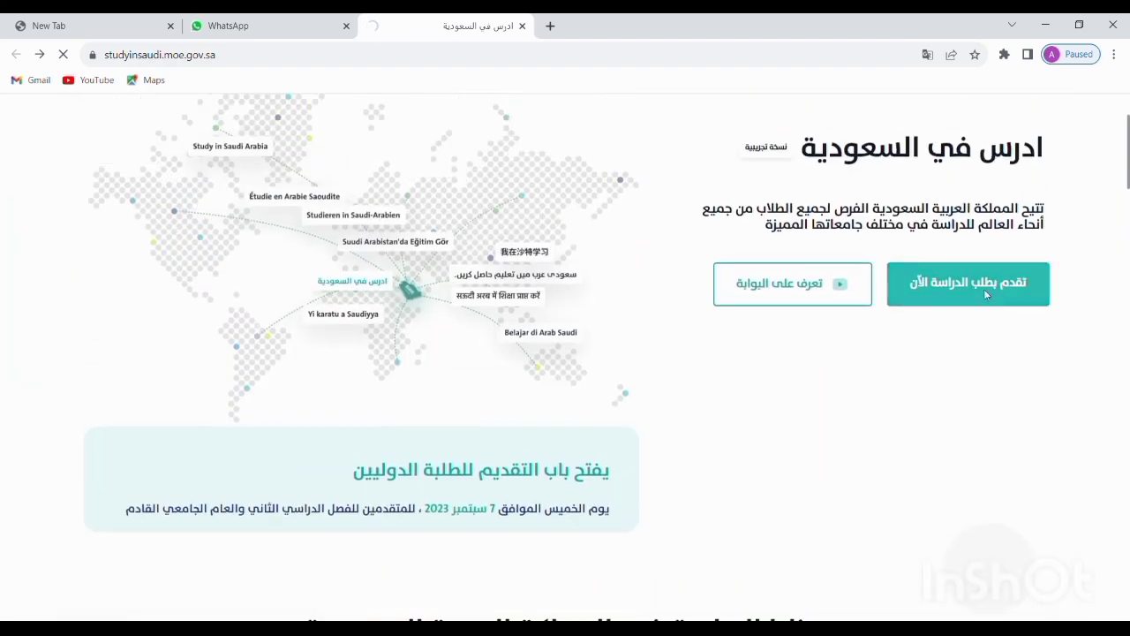
Start the study application, choose the أخرى identity type, and paste the applicant's email
{"action": "left_click", "coordinate": [943, 283]}
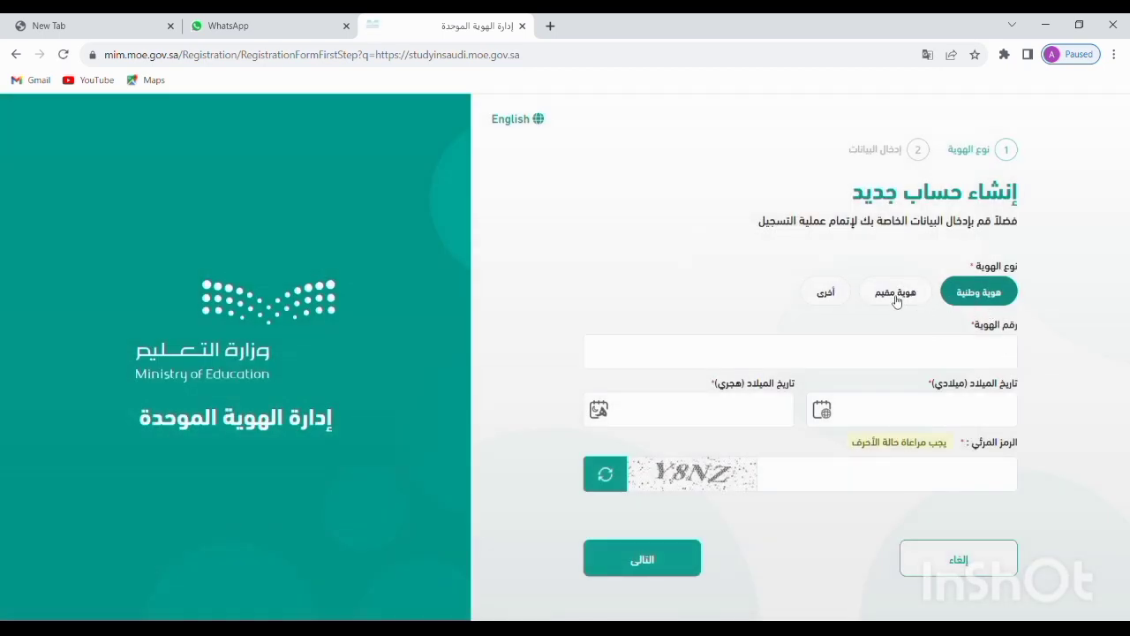
{"action": "left_click", "coordinate": [839, 296]}
{"action": "left_click", "coordinate": [938, 356]}
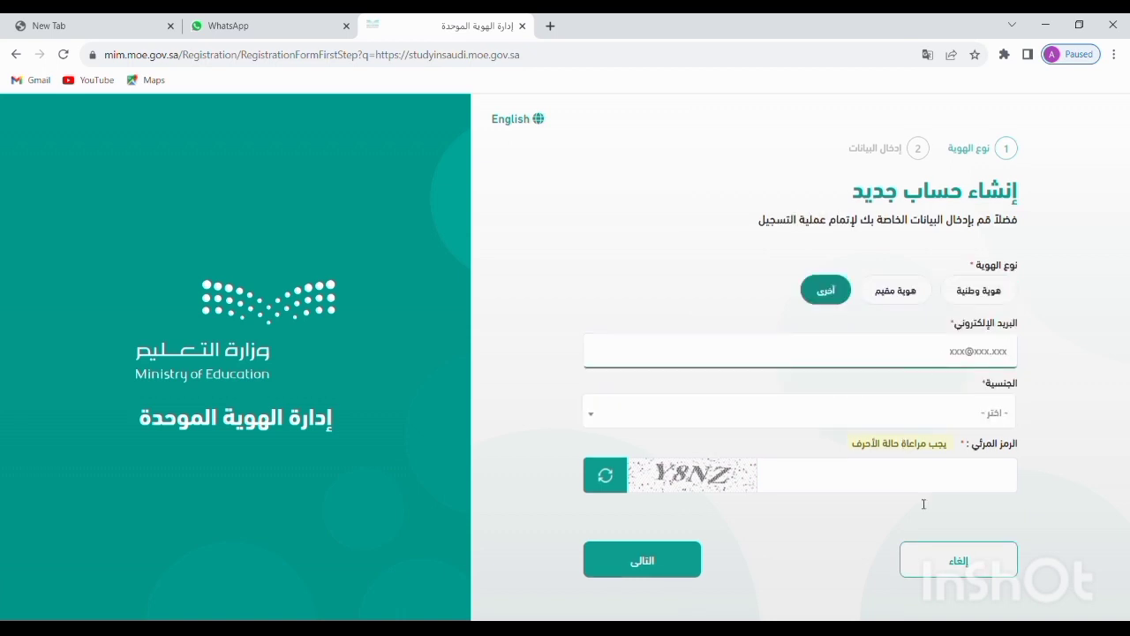
{"action": "left_click", "coordinate": [986, 599]}
{"action": "left_click", "coordinate": [927, 357]}
{"action": "key", "text": "ctrl+v"}
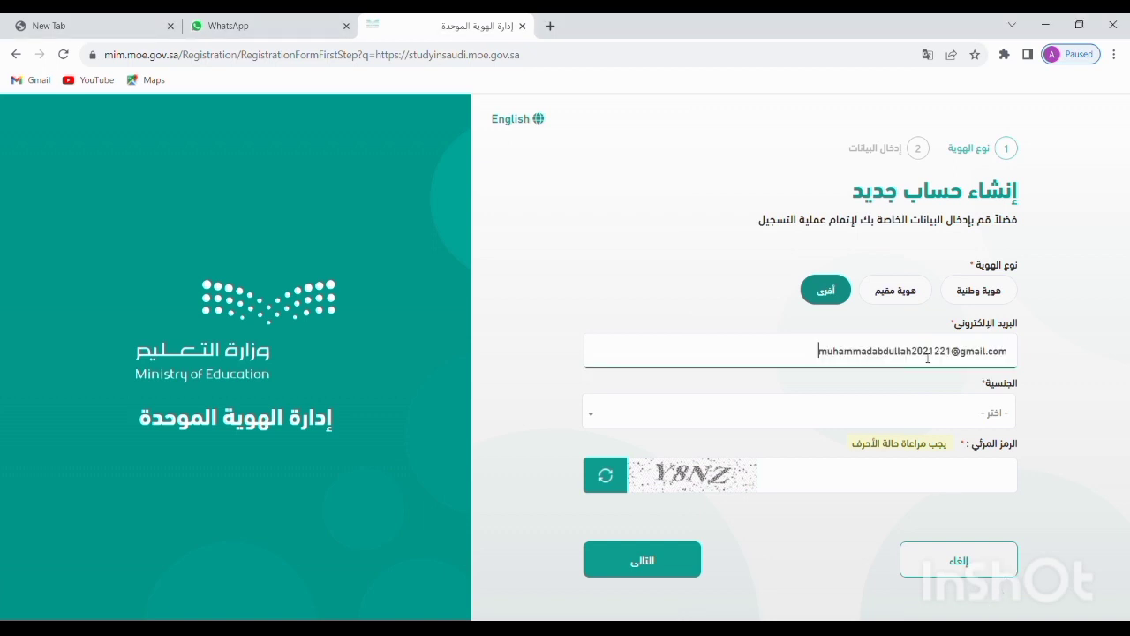
Select باكستان as nationality, enter the captcha, and submit the first registration step
{"action": "left_click", "coordinate": [996, 412]}
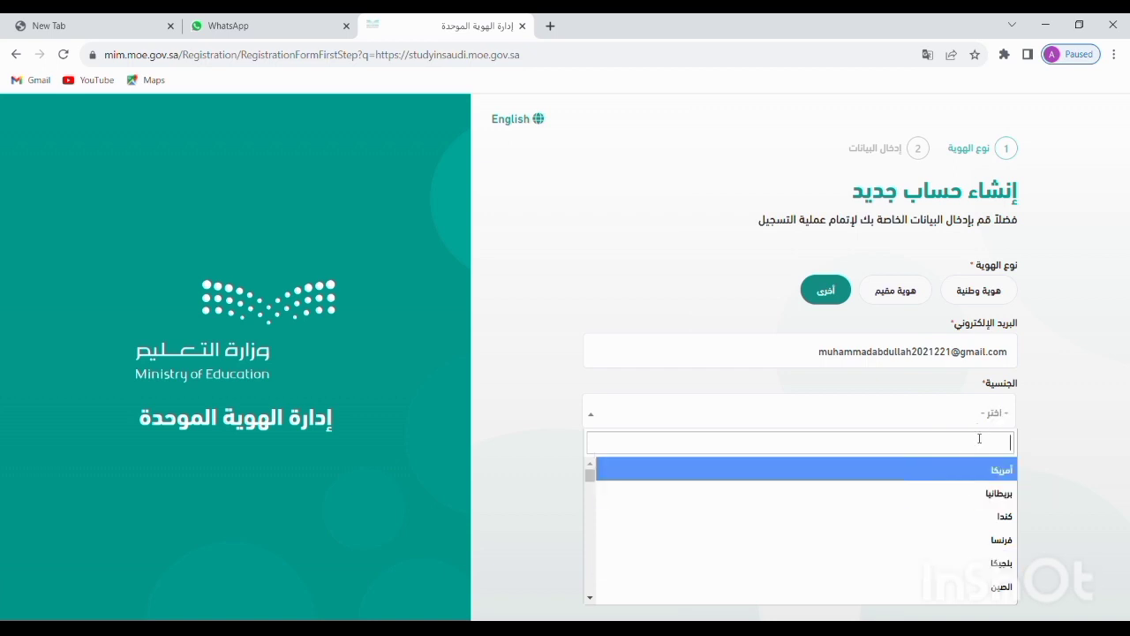
{"action": "type", "text": "ت"}
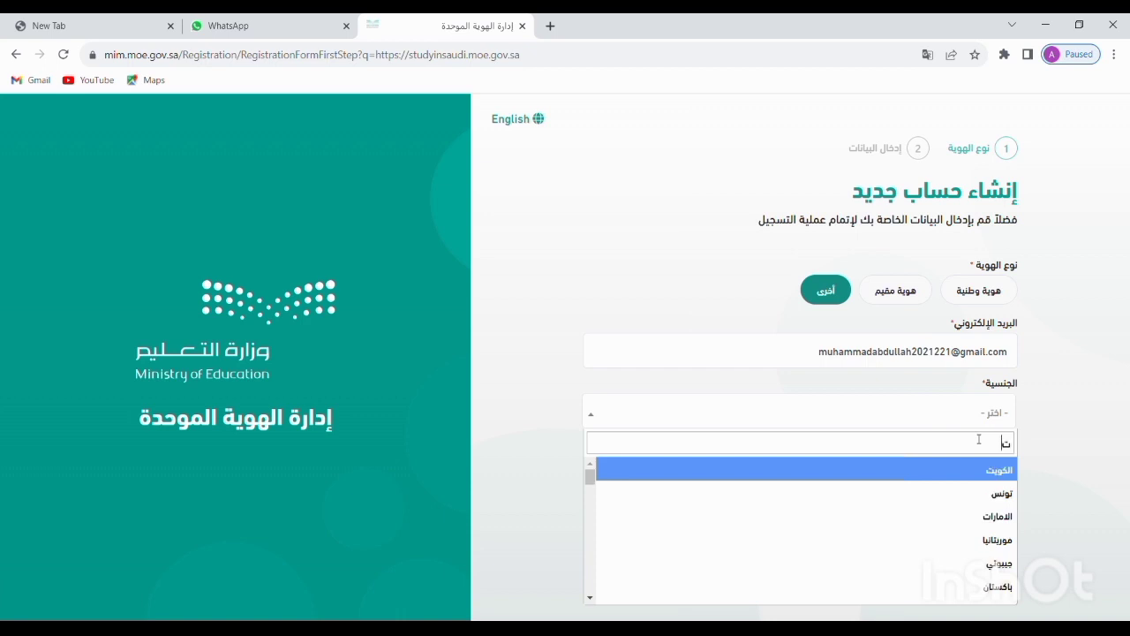
{"action": "key", "text": "BackSpace"}
{"action": "type", "text": "ب"}
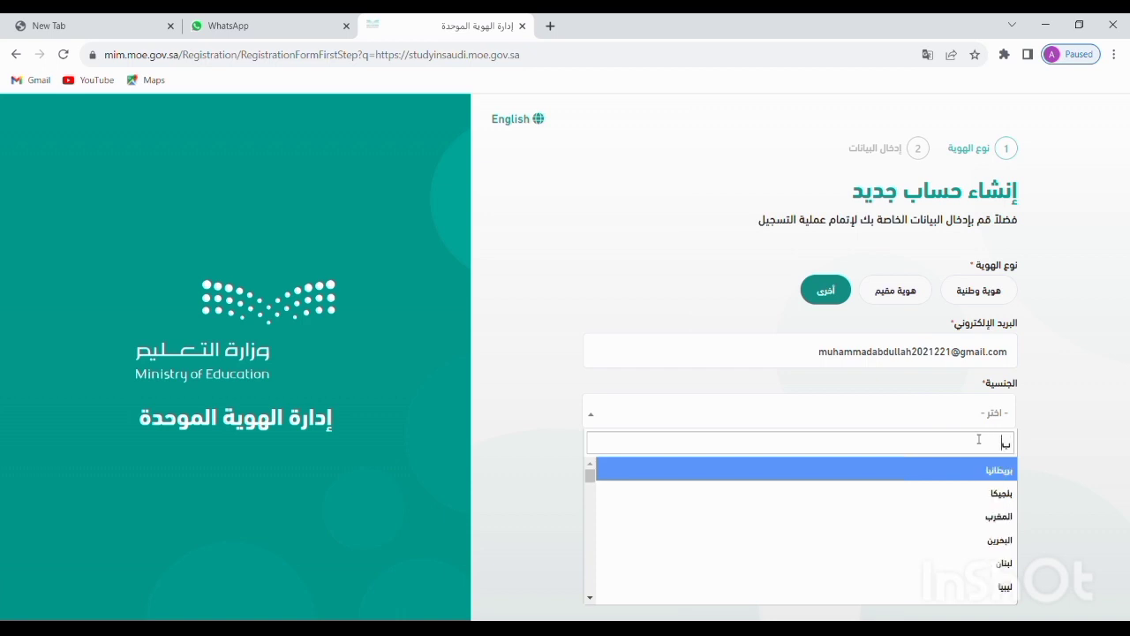
{"action": "type", "text": "ا"}
{"action": "left_click", "coordinate": [986, 473]}
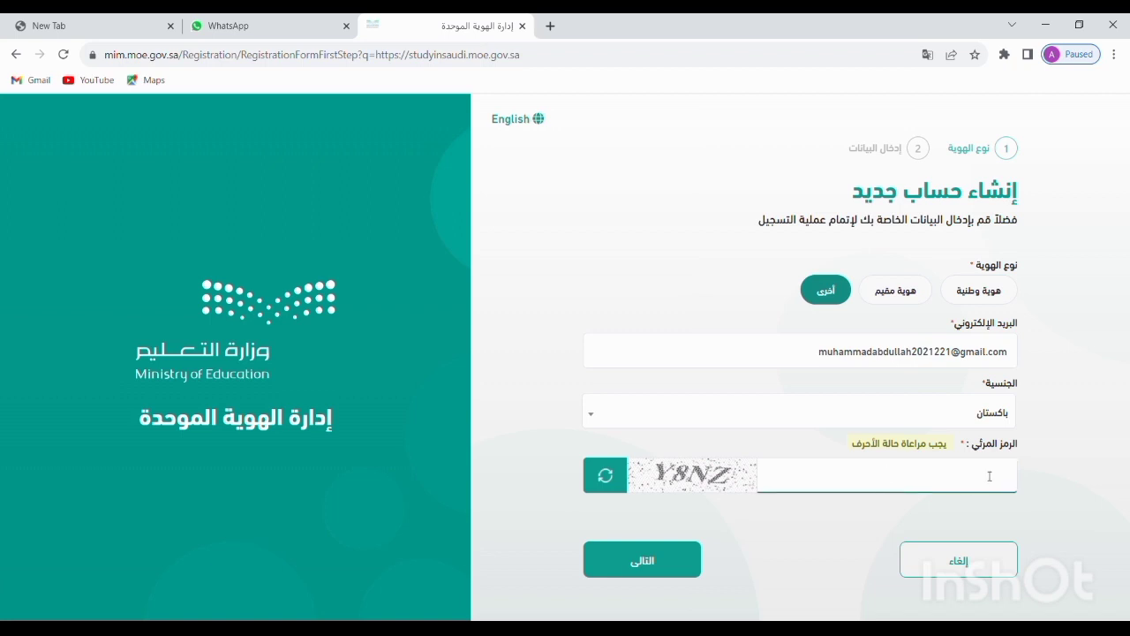
{"action": "type", "text": "Y8NZ"}
{"action": "left_click", "coordinate": [688, 552]}
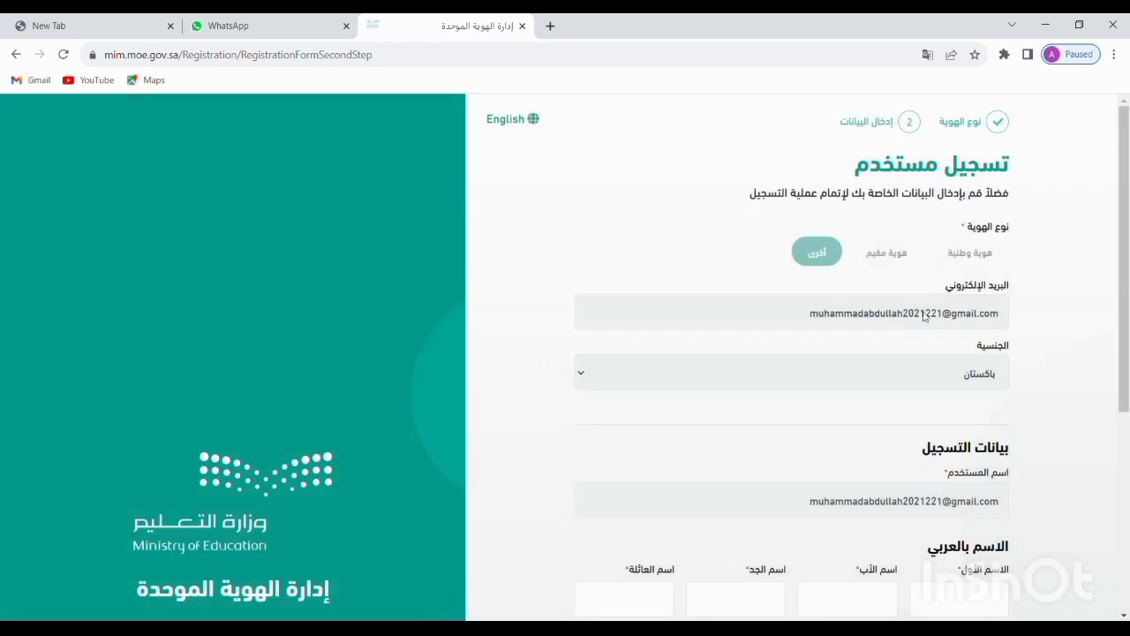
Enter the applicant's four-part Arabic and English names and select ذكر as gender
{"action": "scroll", "coordinate": [921, 429], "scroll_direction": "down", "scroll_amount": 2}
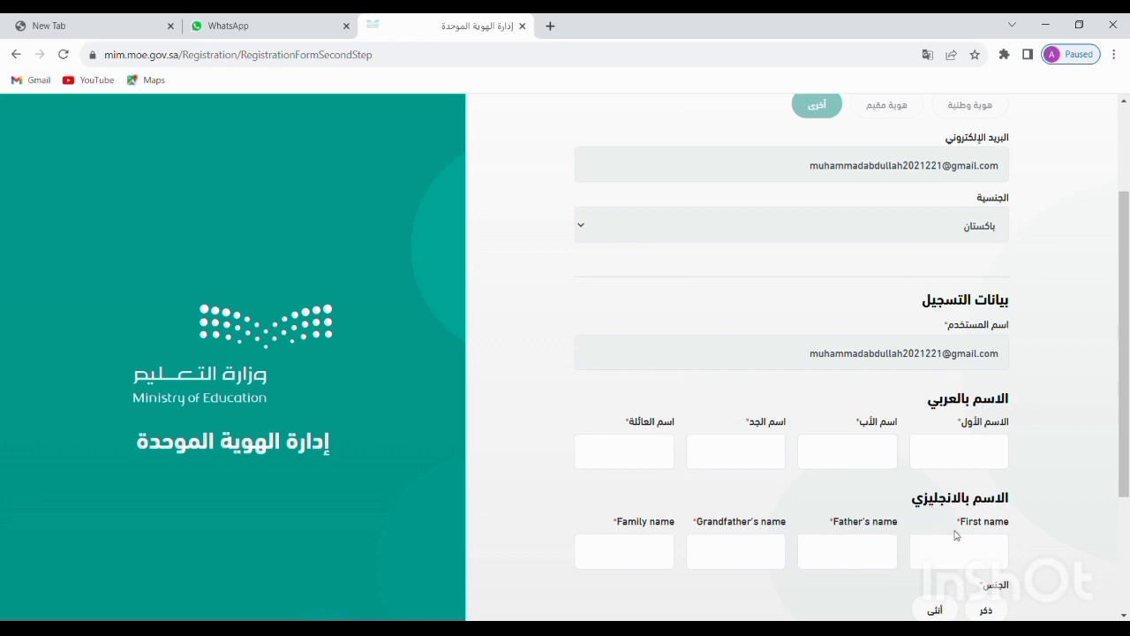
{"action": "left_click", "coordinate": [979, 457]}
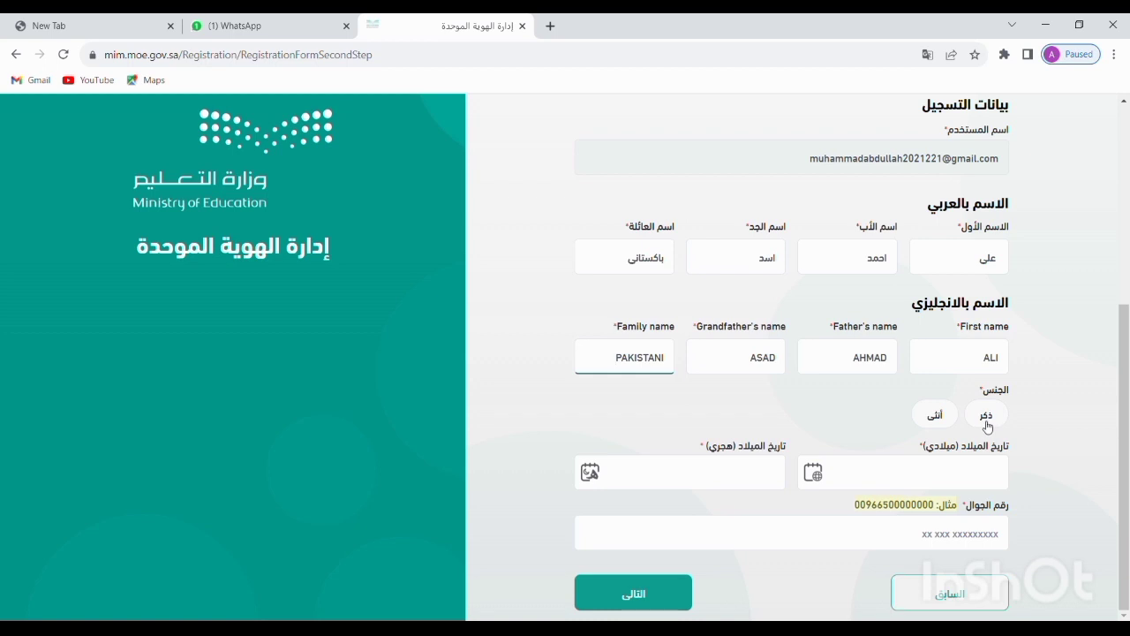
{"action": "left_click", "coordinate": [986, 422]}
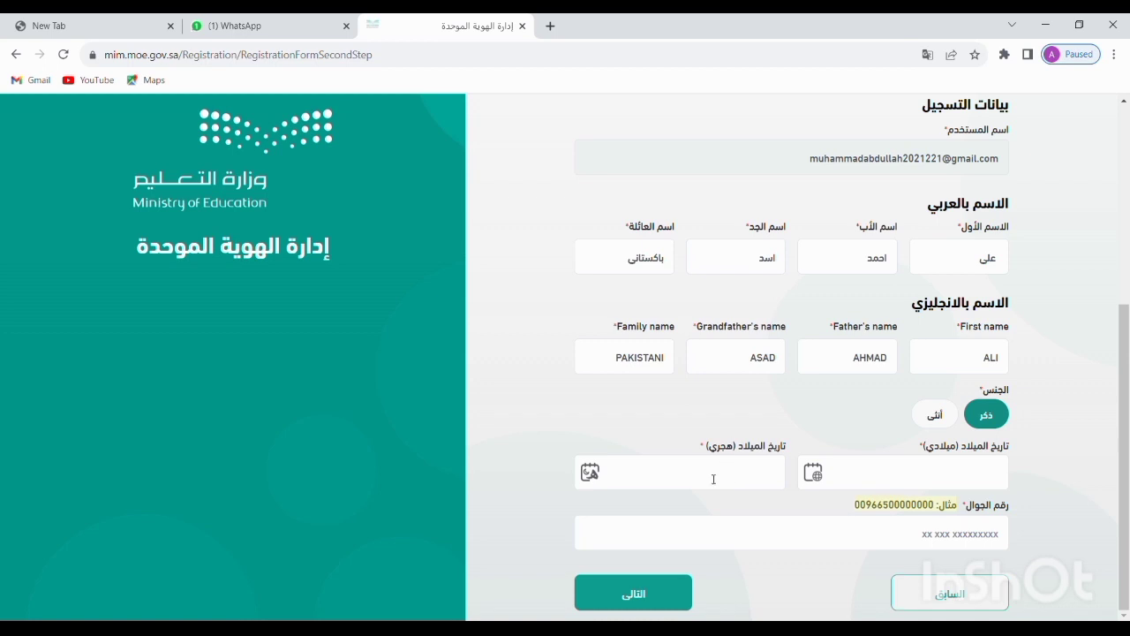
{"action": "left_click", "coordinate": [960, 474]}
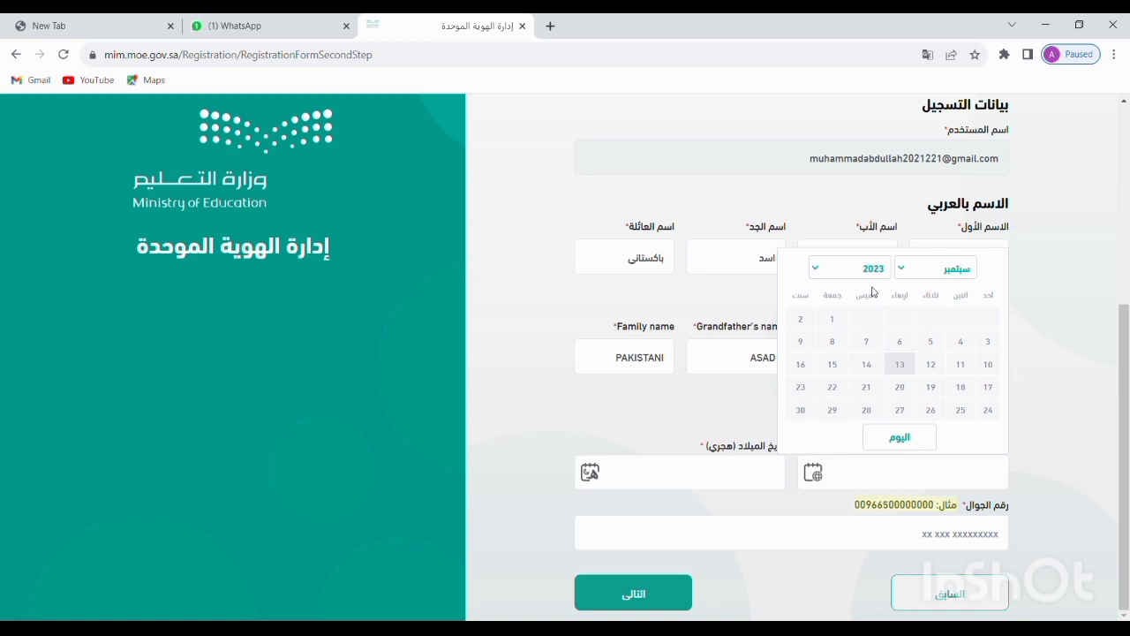
{"action": "left_click", "coordinate": [884, 421]}
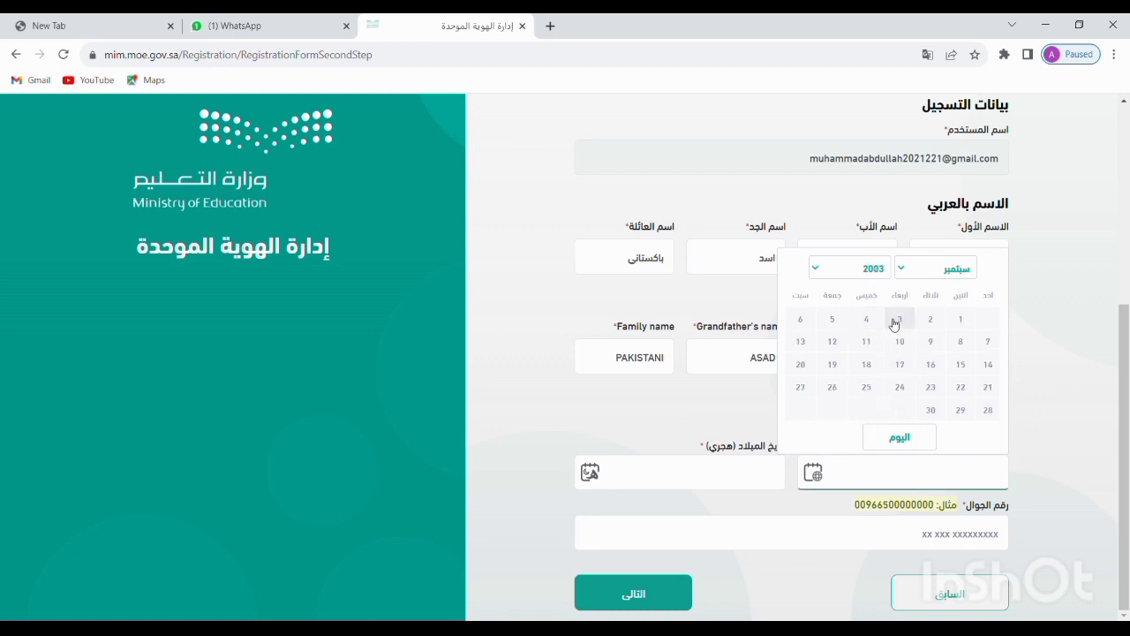
{"action": "left_click", "coordinate": [966, 318]}
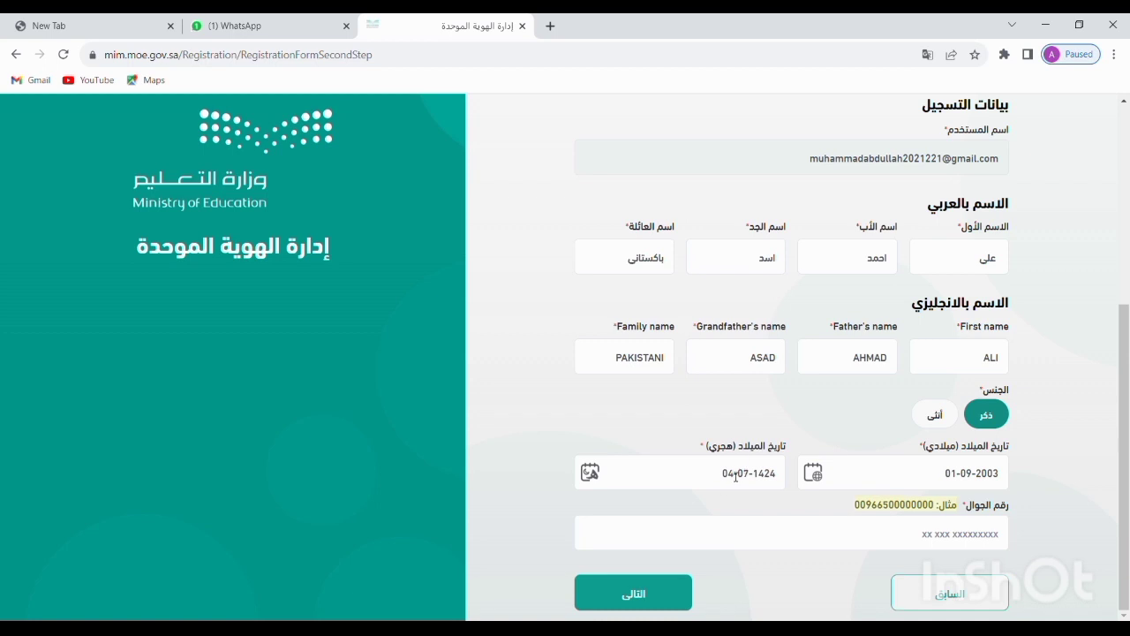
{"action": "left_click", "coordinate": [971, 535]}
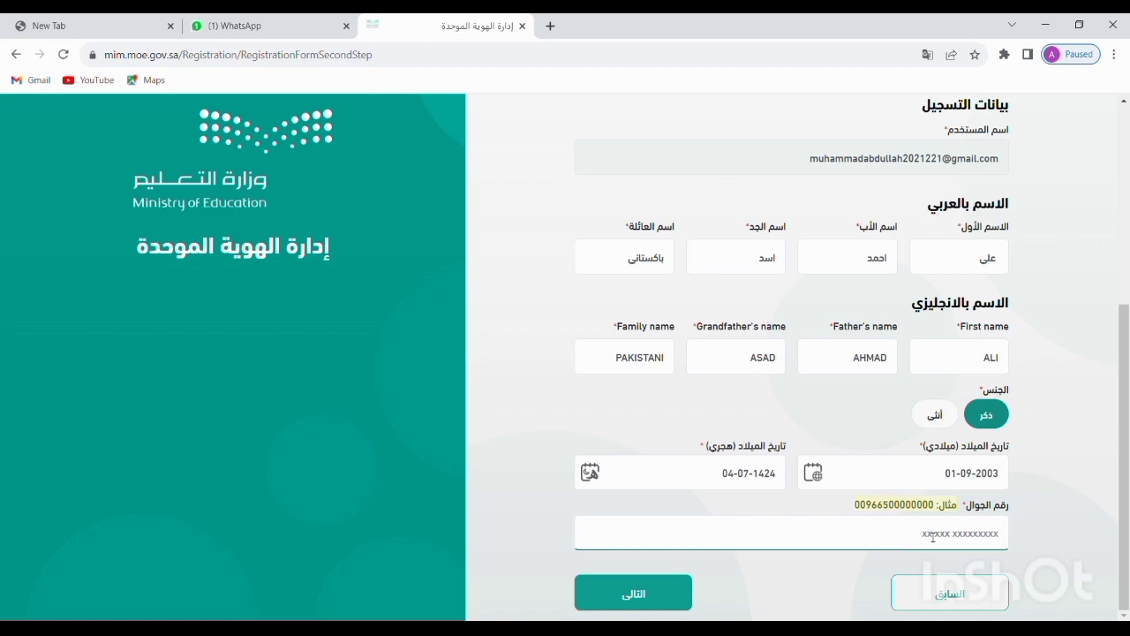
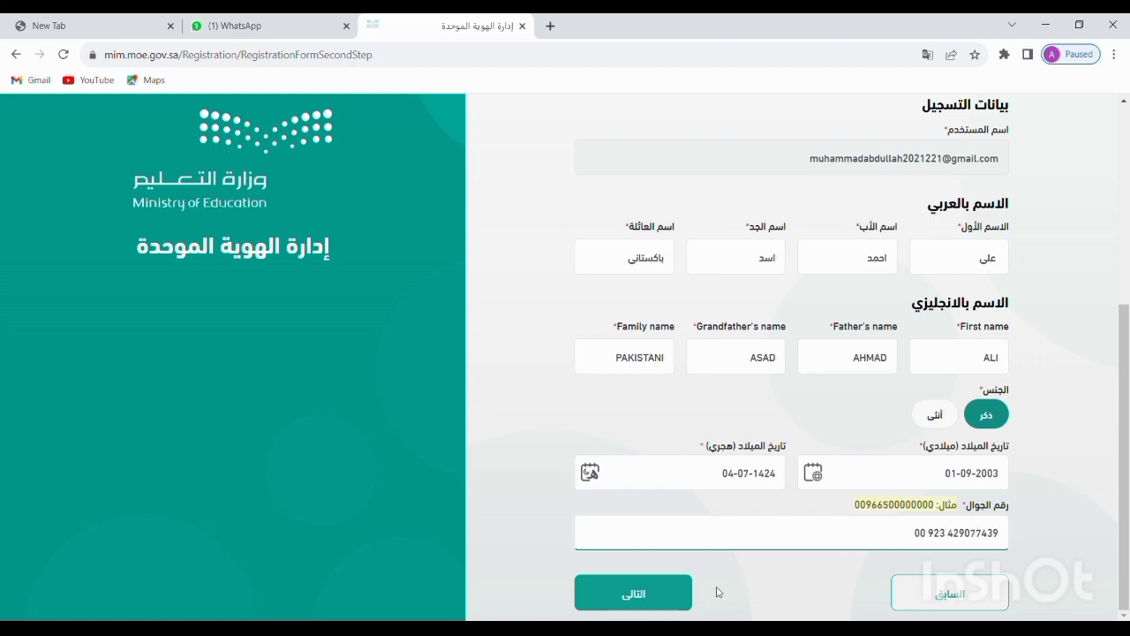
{"action": "left_click", "coordinate": [675, 592]}
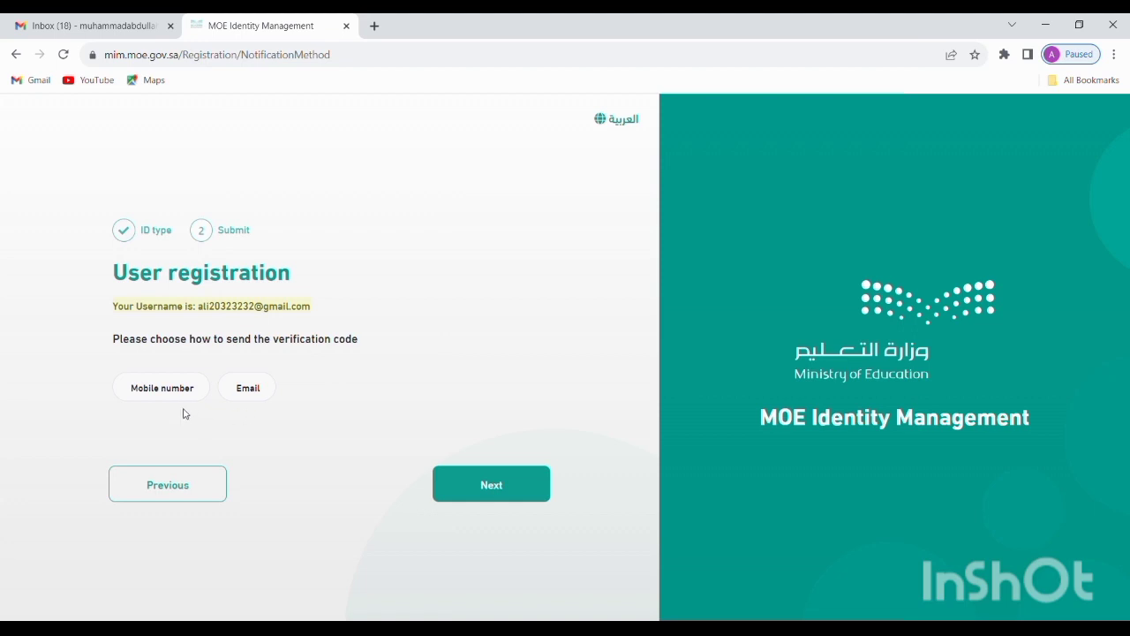
Choose Email as the verification delivery method, continue, and switch to Gmail
{"action": "left_click", "coordinate": [255, 395]}
{"action": "left_click", "coordinate": [503, 491]}
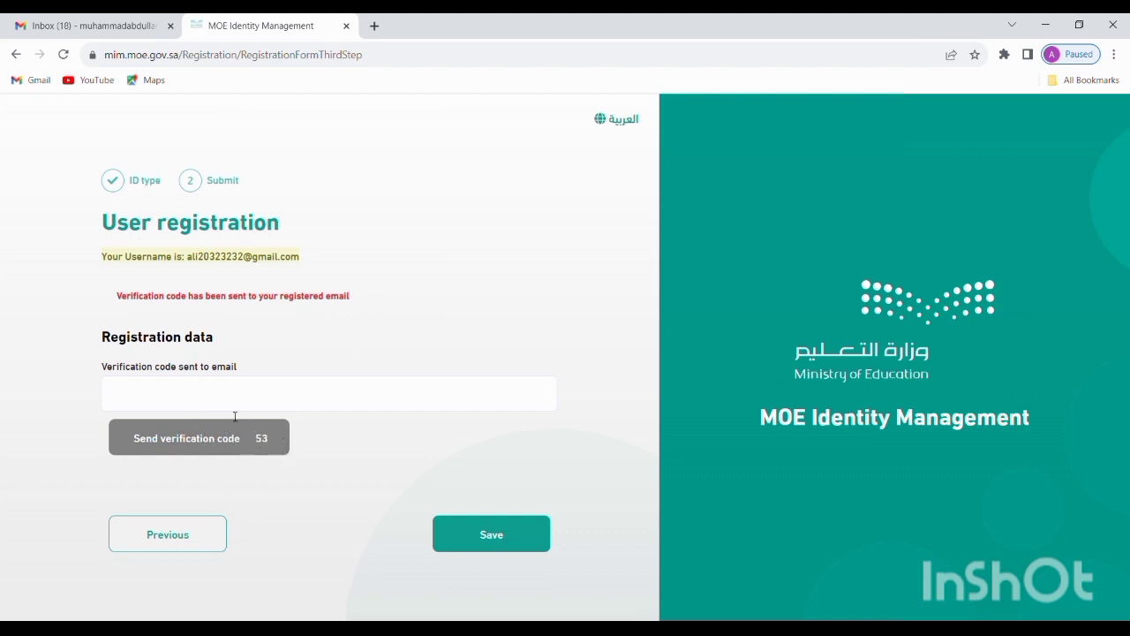
{"action": "left_click", "coordinate": [57, 28]}
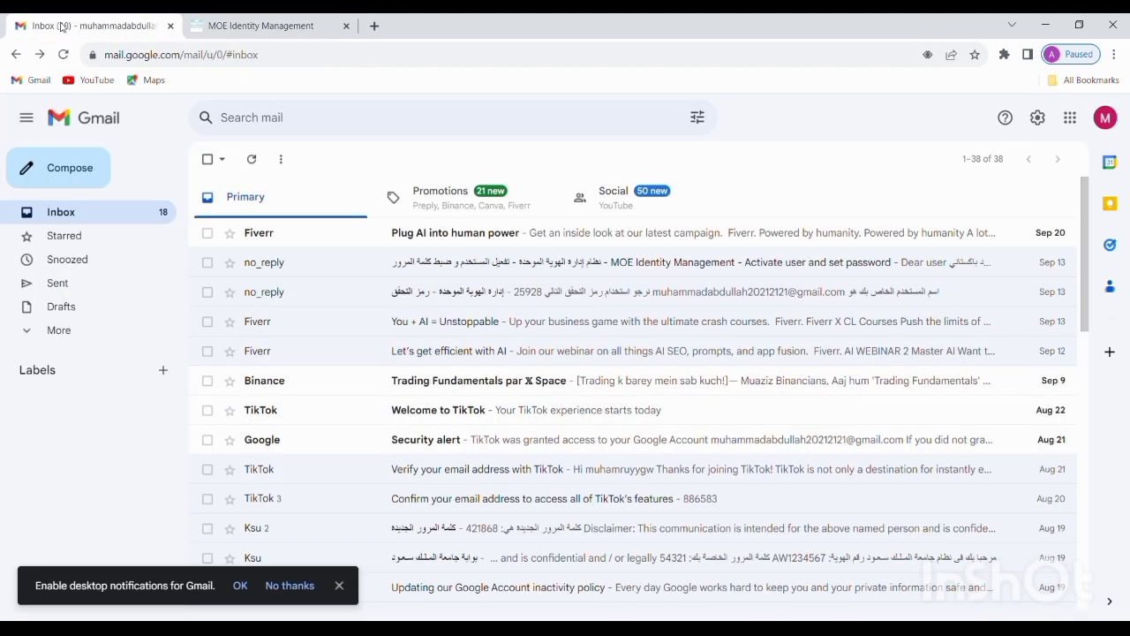
Copy the code from the no_reply email into the MOE form's verification field
{"action": "left_click", "coordinate": [542, 300]}
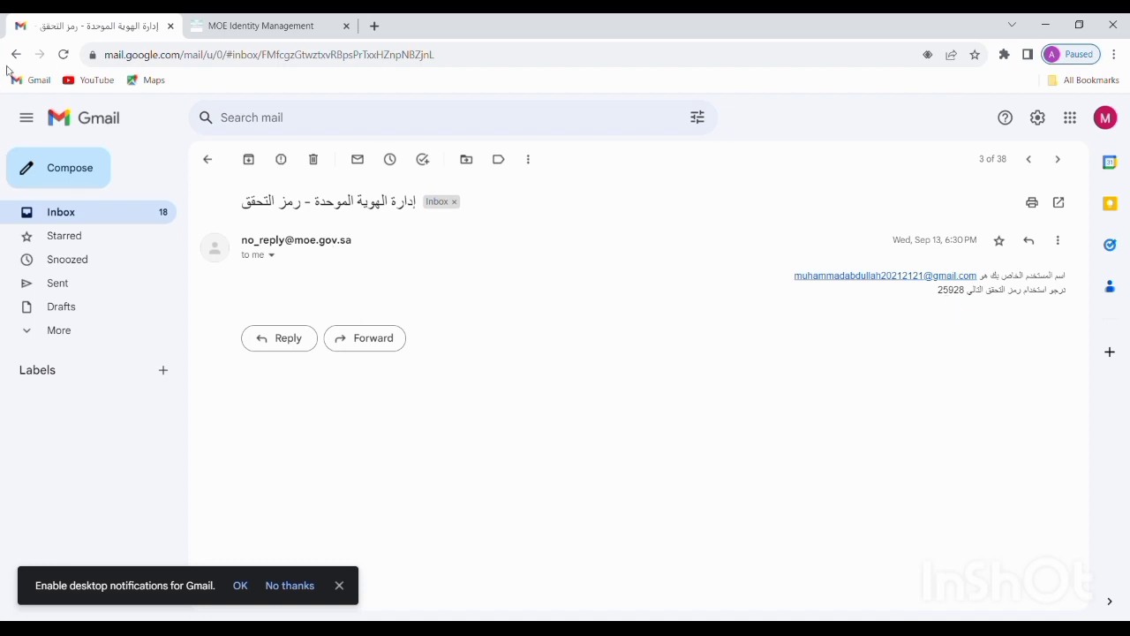
{"action": "left_click", "coordinate": [244, 20]}
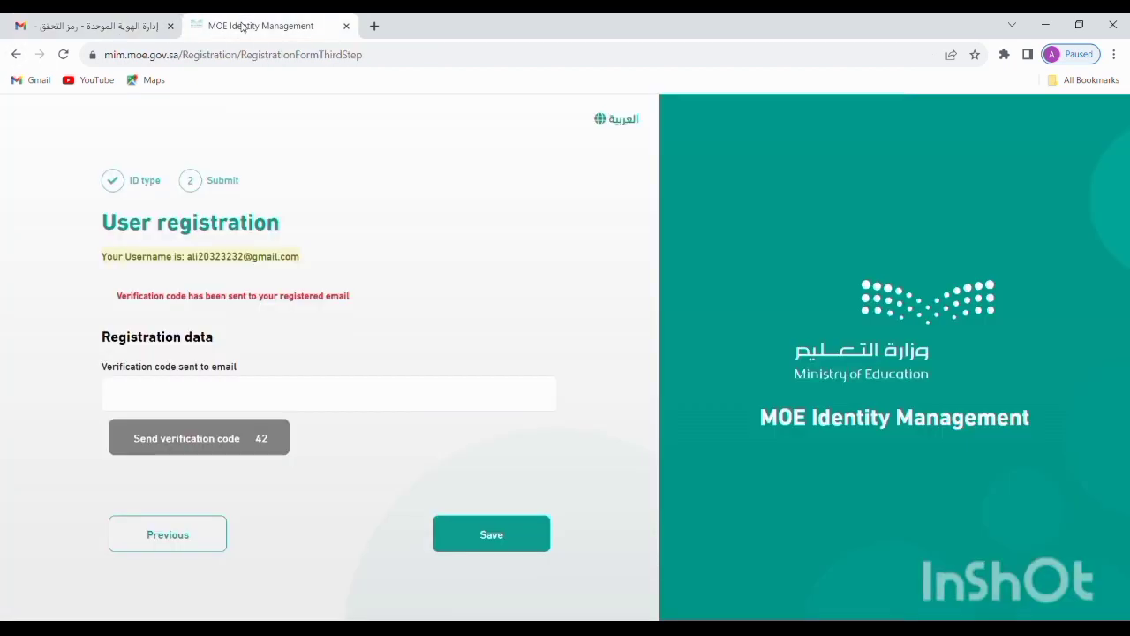
{"action": "left_click", "coordinate": [329, 389]}
{"action": "key", "text": "ctrl+v"}
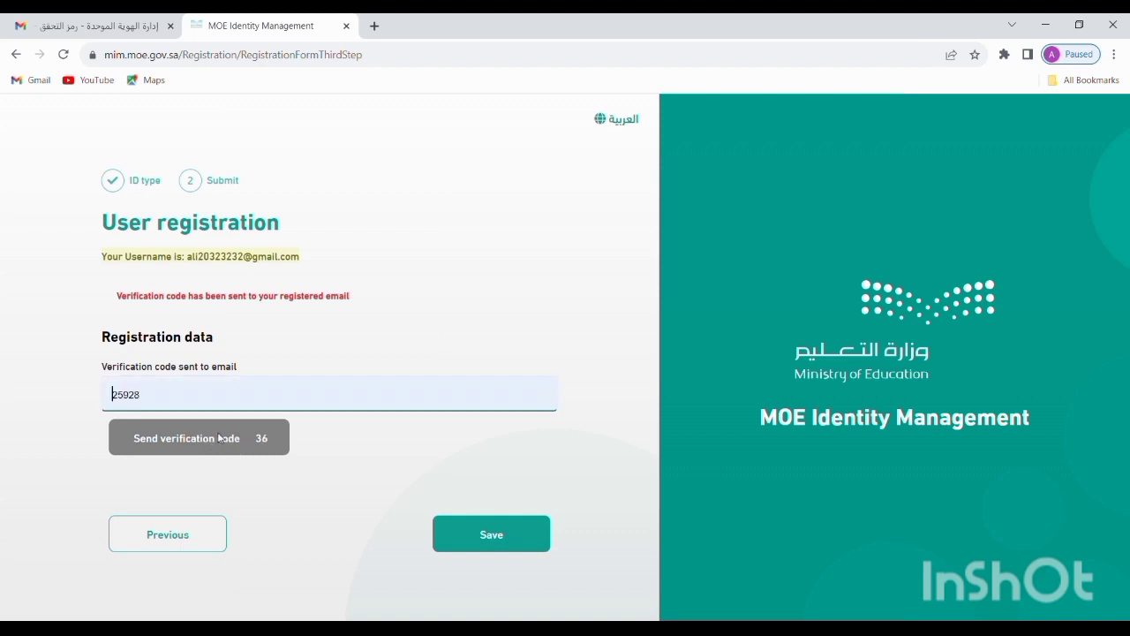
{"action": "left_click", "coordinate": [223, 439]}
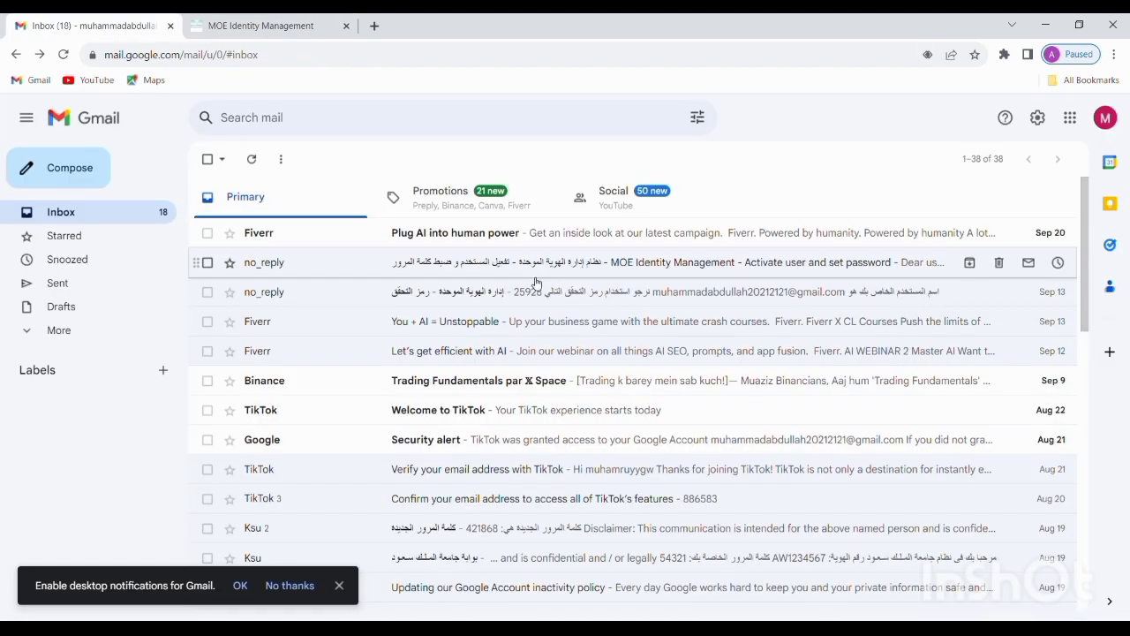
Open the 'Activate user and set password' email and follow its Set password link
{"action": "left_click", "coordinate": [546, 263]}
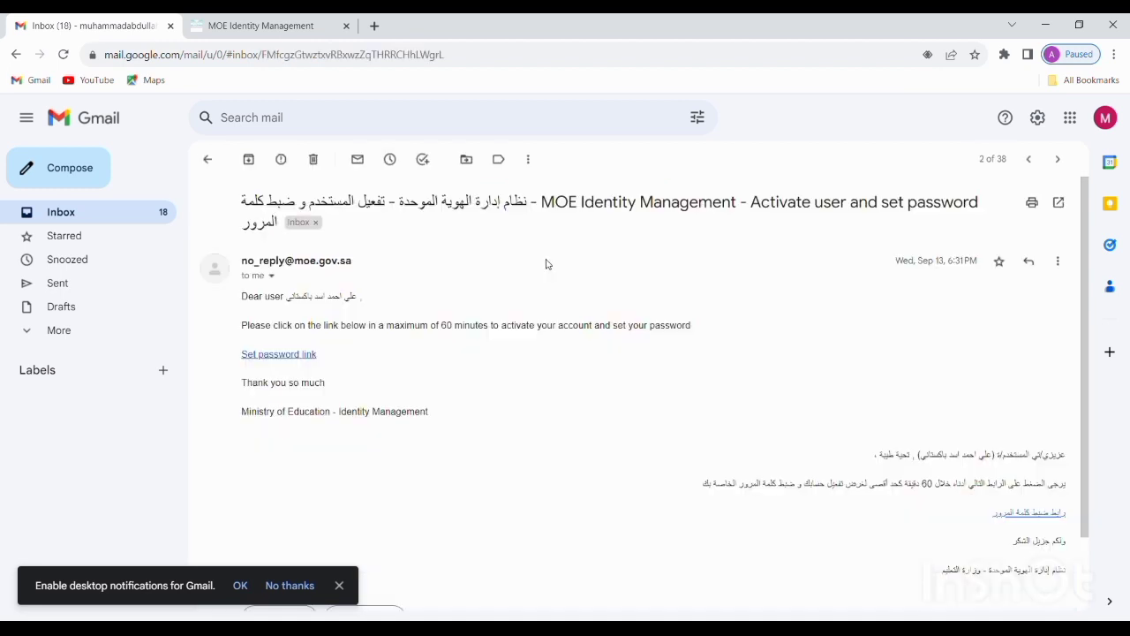
{"action": "scroll", "coordinate": [675, 355], "scroll_direction": "down", "scroll_amount": 2}
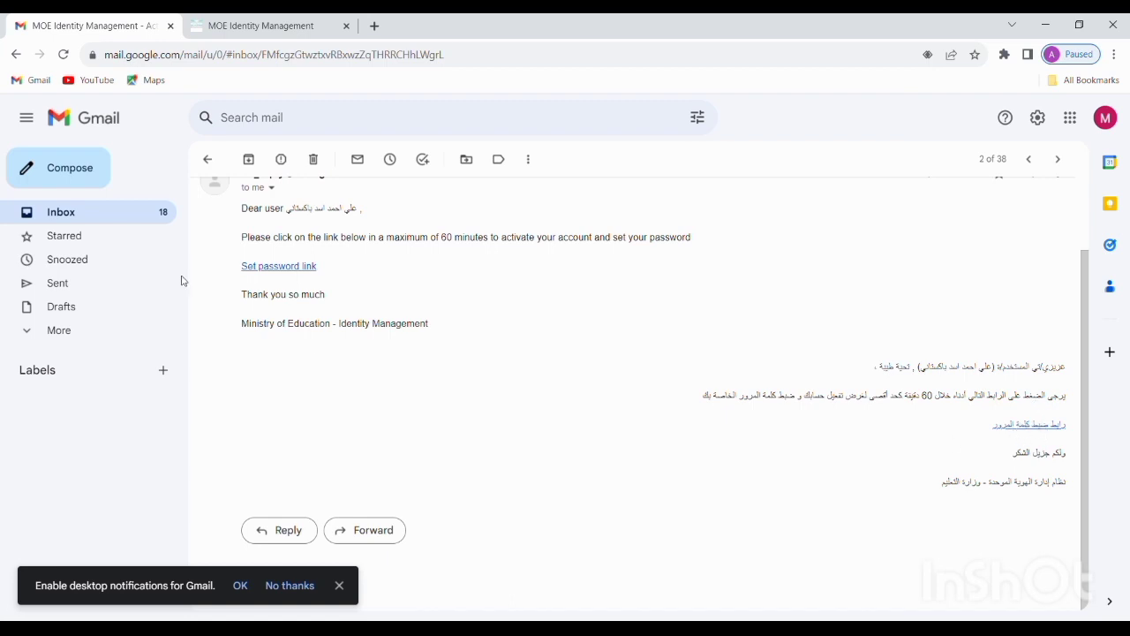
{"action": "left_click", "coordinate": [288, 267]}
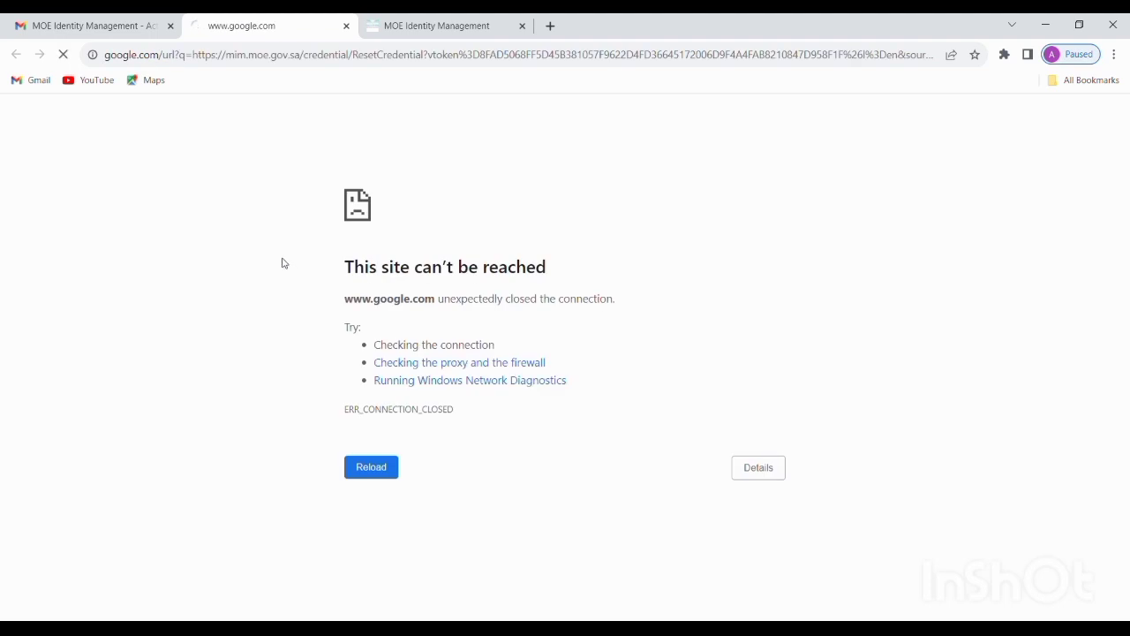
Reload the set-password page that failed to load
{"action": "left_click", "coordinate": [381, 471]}
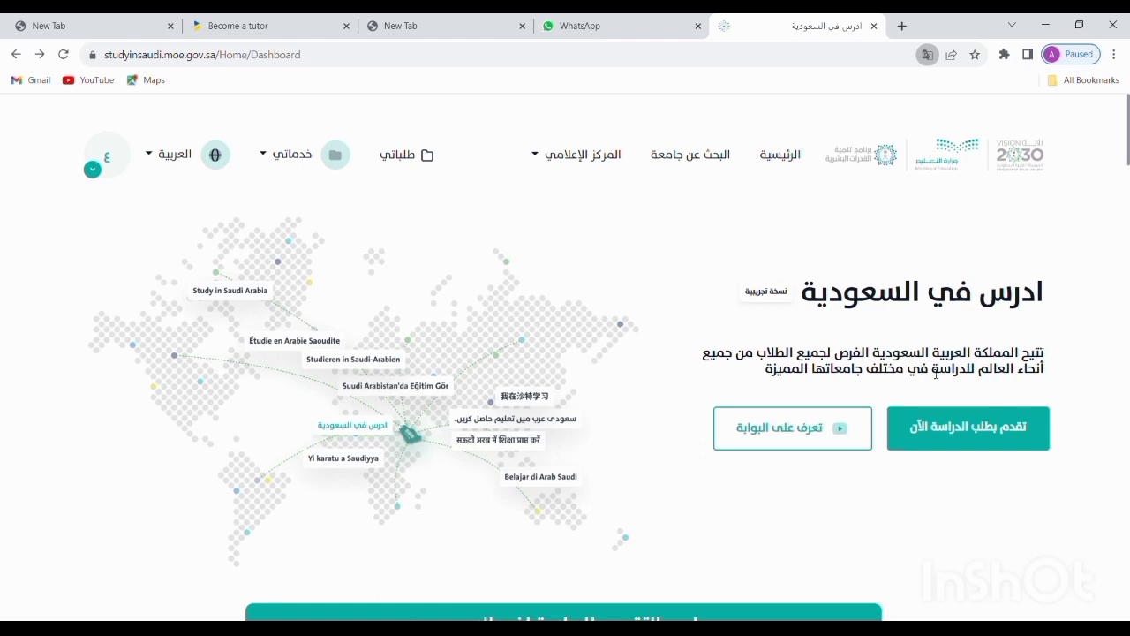
Start a new study scholarship application from the dashboard's Apply to study now button
{"action": "left_click", "coordinate": [950, 438]}
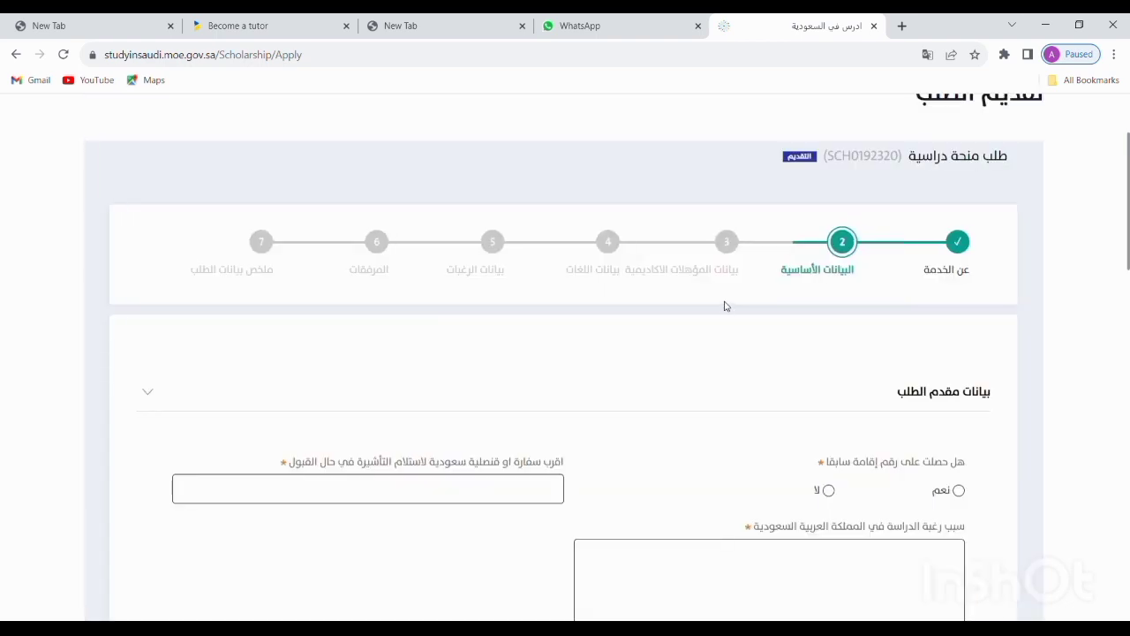
Answer No to the prior Iqama question
{"action": "scroll", "coordinate": [724, 306], "scroll_direction": "down", "scroll_amount": 3}
{"action": "scroll", "coordinate": [725, 306], "scroll_direction": "down", "scroll_amount": 2}
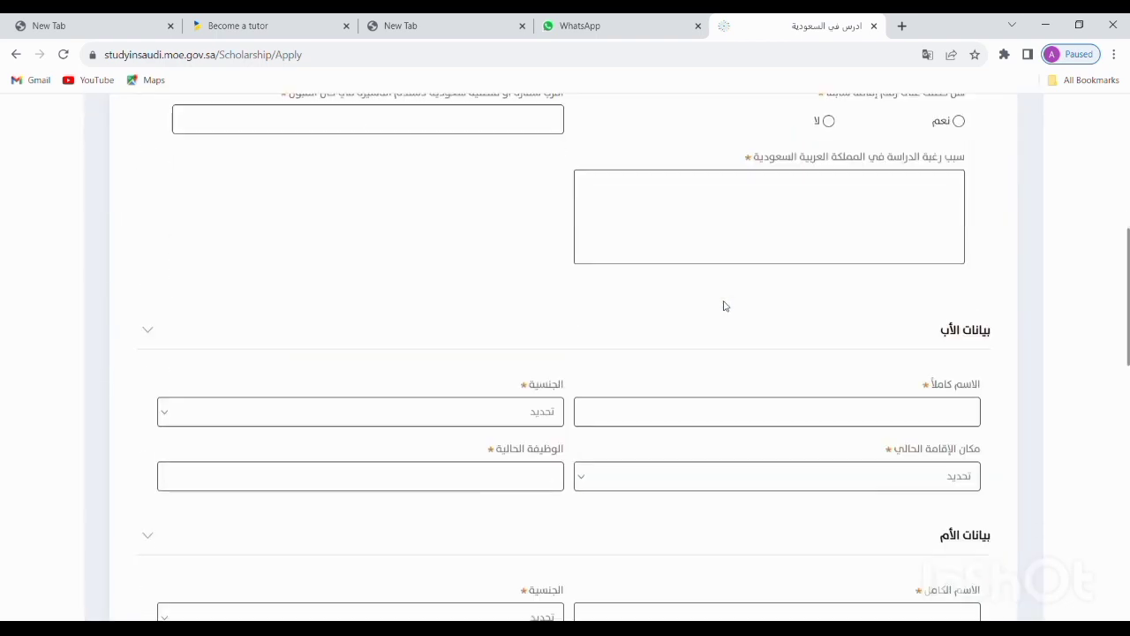
{"action": "scroll", "coordinate": [725, 306], "scroll_direction": "down", "scroll_amount": 3}
{"action": "scroll", "coordinate": [725, 305], "scroll_direction": "up", "scroll_amount": 6}
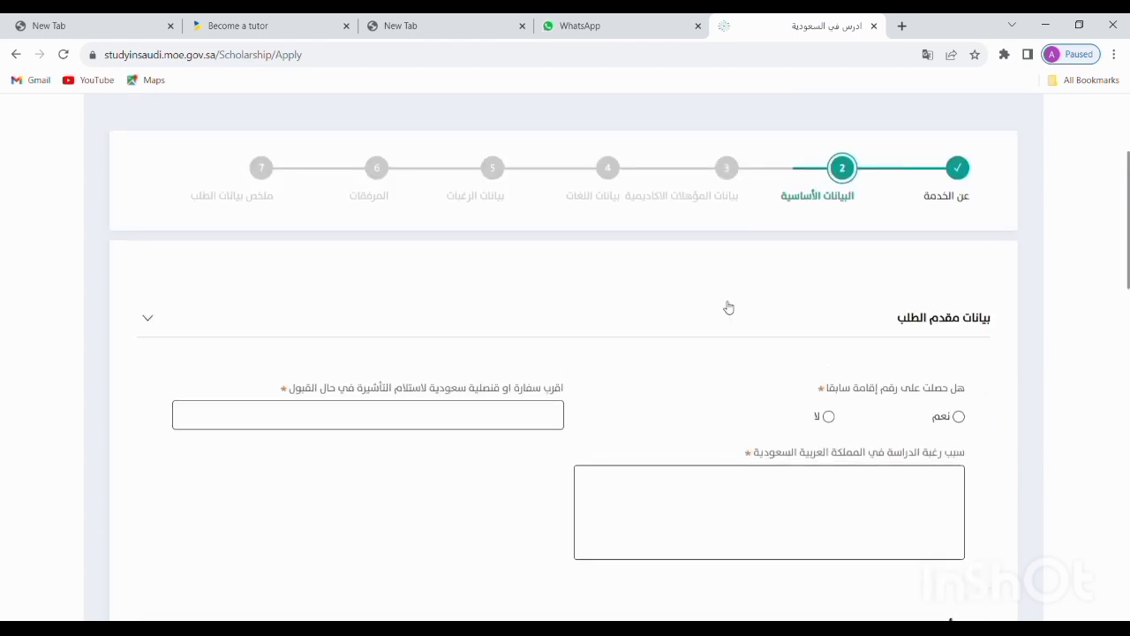
{"action": "scroll", "coordinate": [727, 306], "scroll_direction": "down", "scroll_amount": 1}
{"action": "scroll", "coordinate": [852, 190], "scroll_direction": "up", "scroll_amount": 1}
{"action": "scroll", "coordinate": [952, 320], "scroll_direction": "down", "scroll_amount": 3}
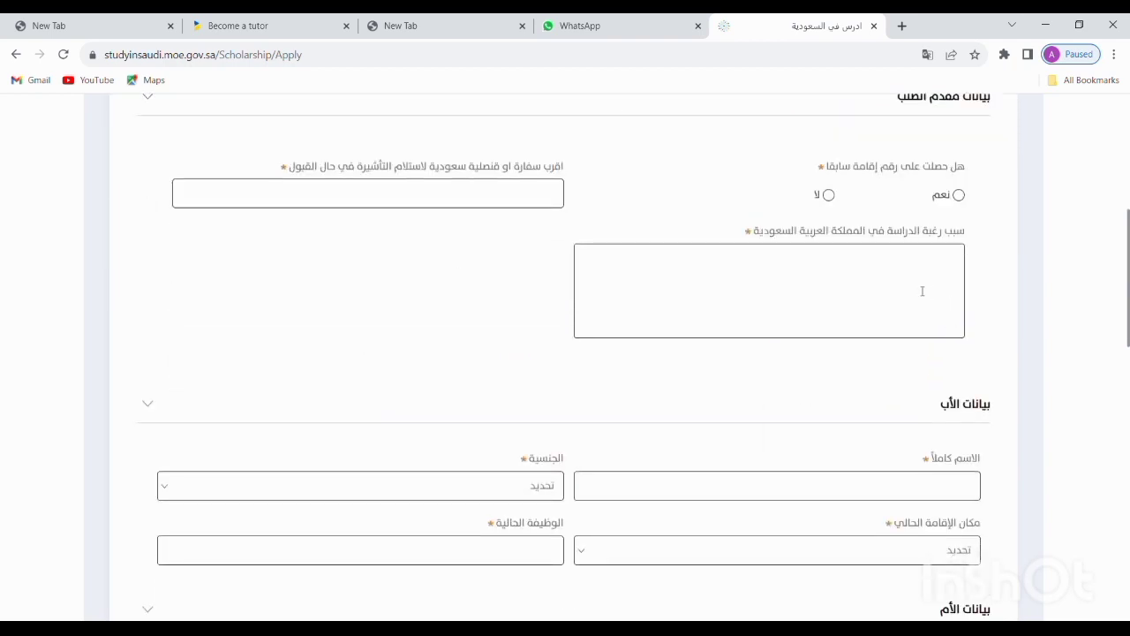
{"action": "scroll", "coordinate": [931, 283], "scroll_direction": "up", "scroll_amount": 2}
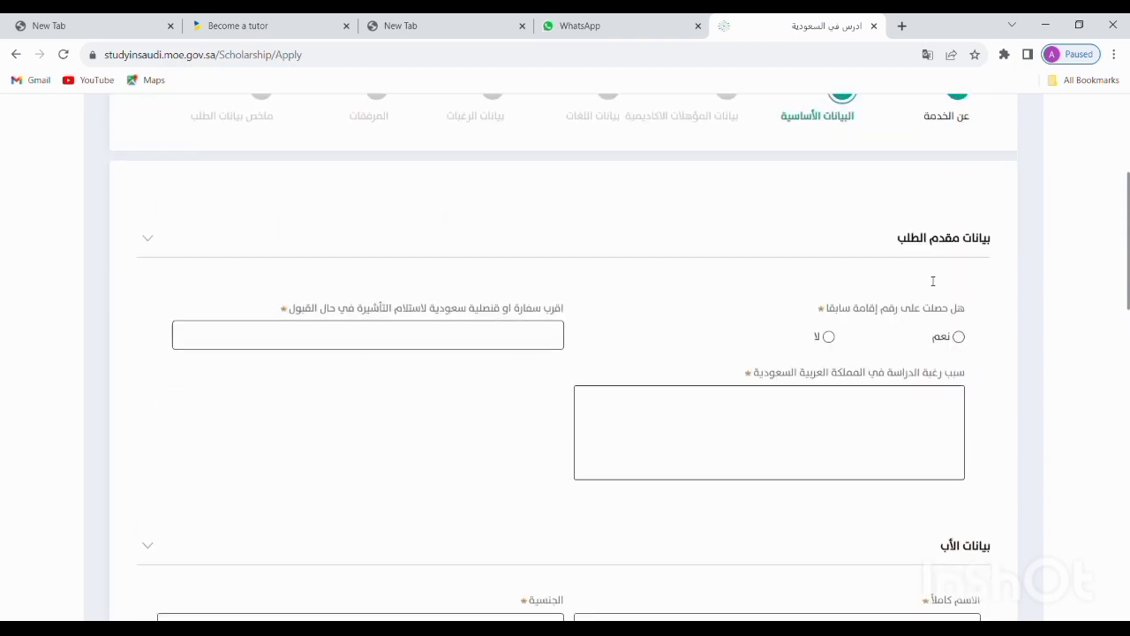
{"action": "scroll", "coordinate": [933, 272], "scroll_direction": "down", "scroll_amount": 1}
{"action": "left_click", "coordinate": [939, 273]}
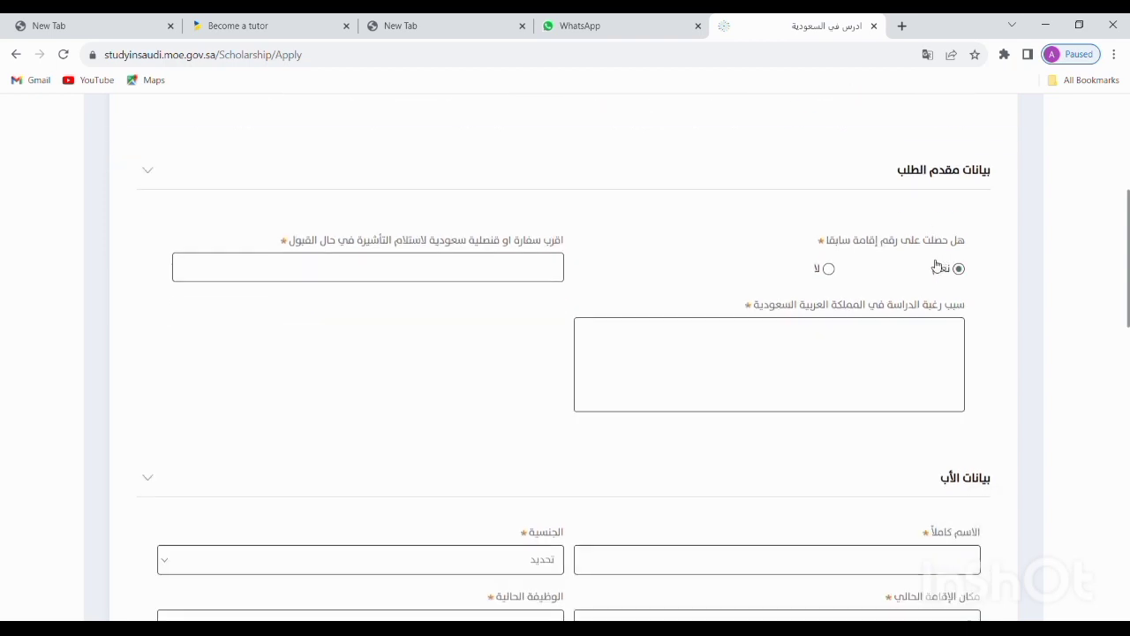
{"action": "left_click", "coordinate": [827, 267]}
{"action": "left_click", "coordinate": [861, 267]}
{"action": "left_click", "coordinate": [828, 269]}
Enter ISLAMABAD as the visa embassy and ONLY EDUCATION STUDIES as the study reason
{"action": "left_click", "coordinate": [552, 268]}
{"action": "type", "text": "ISLA"}
{"action": "type", "text": "MAB"}
{"action": "type", "text": "AD"}
{"action": "type", "text": "ONL"}
{"action": "type", "text": "Y"}
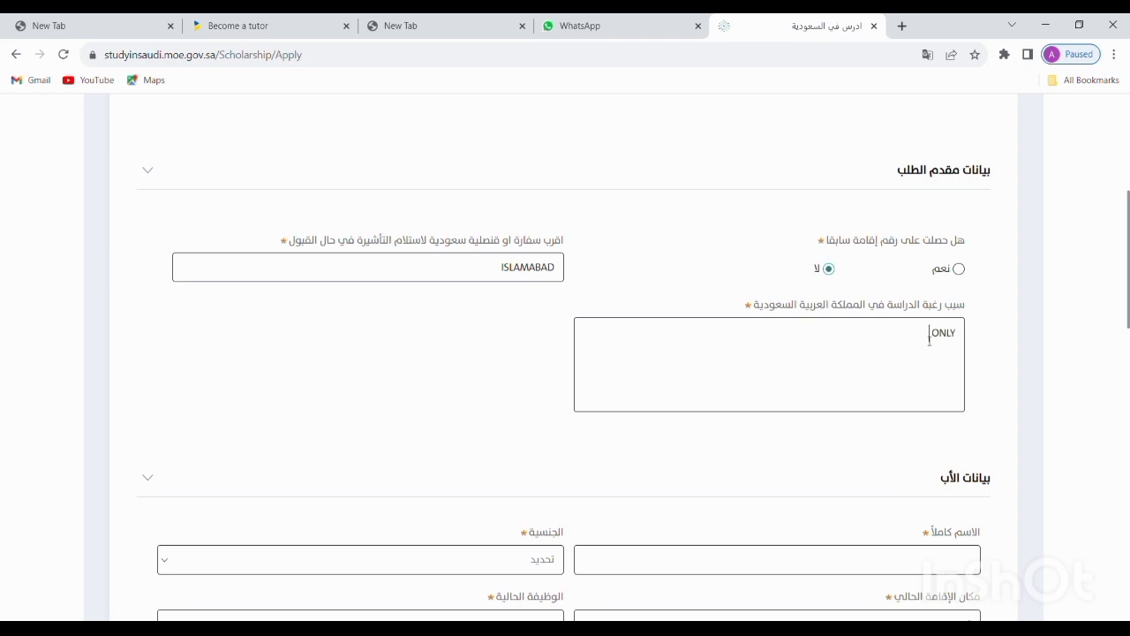
{"action": "type", "text": " EDUCATION STUD"}
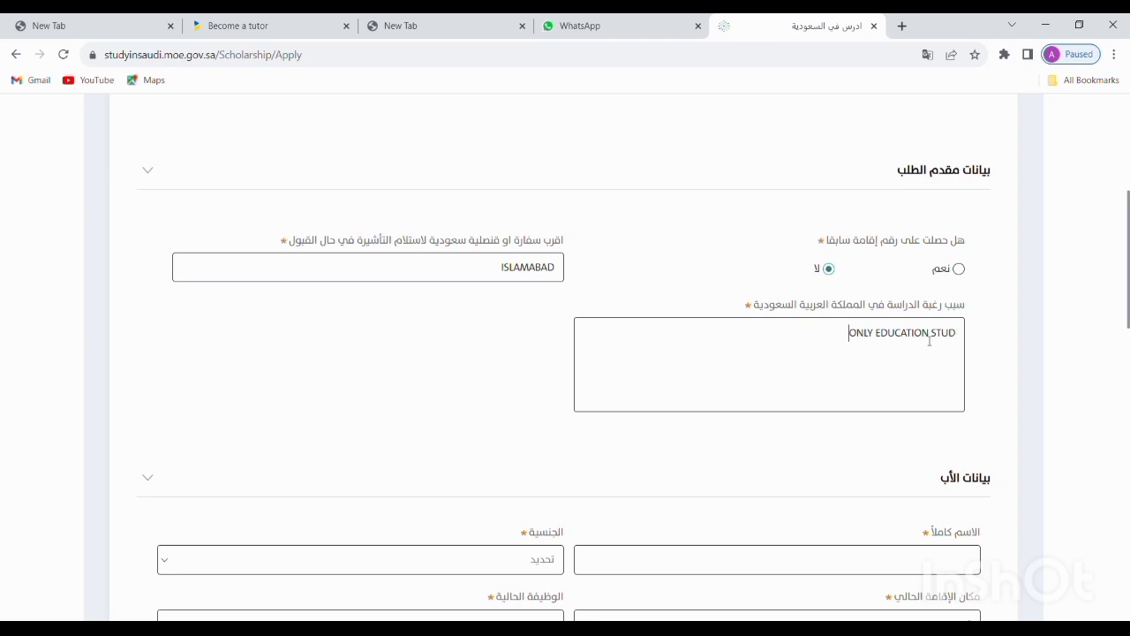
{"action": "type", "text": "IES"}
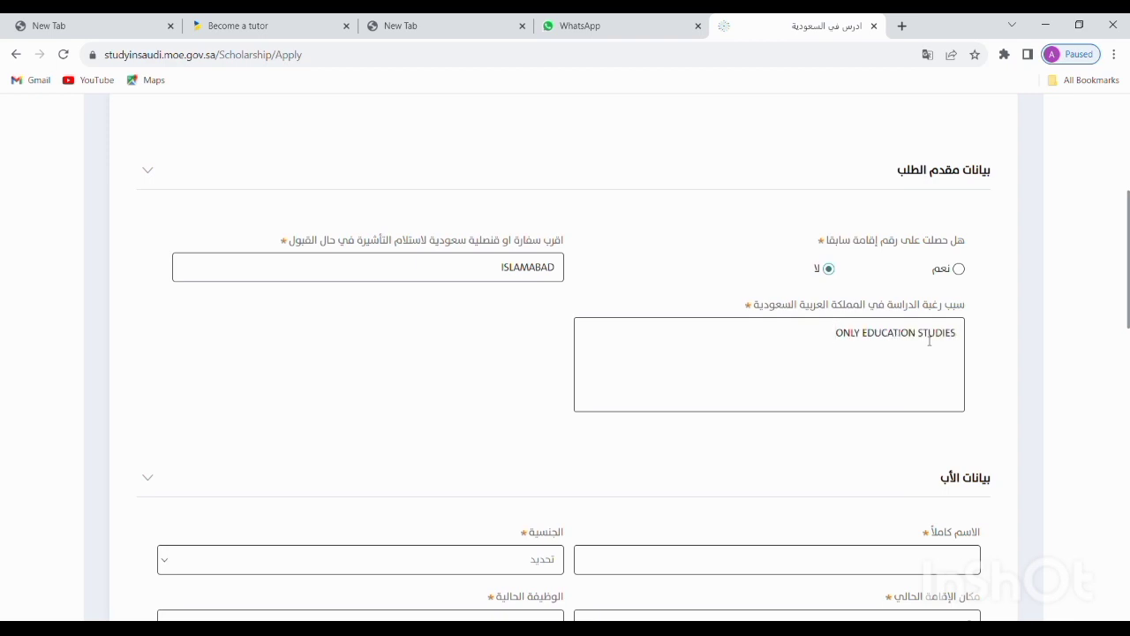
Type the father's full name into the Father's Details name field, correcting a typo
{"action": "scroll", "coordinate": [958, 403], "scroll_direction": "down", "scroll_amount": 3}
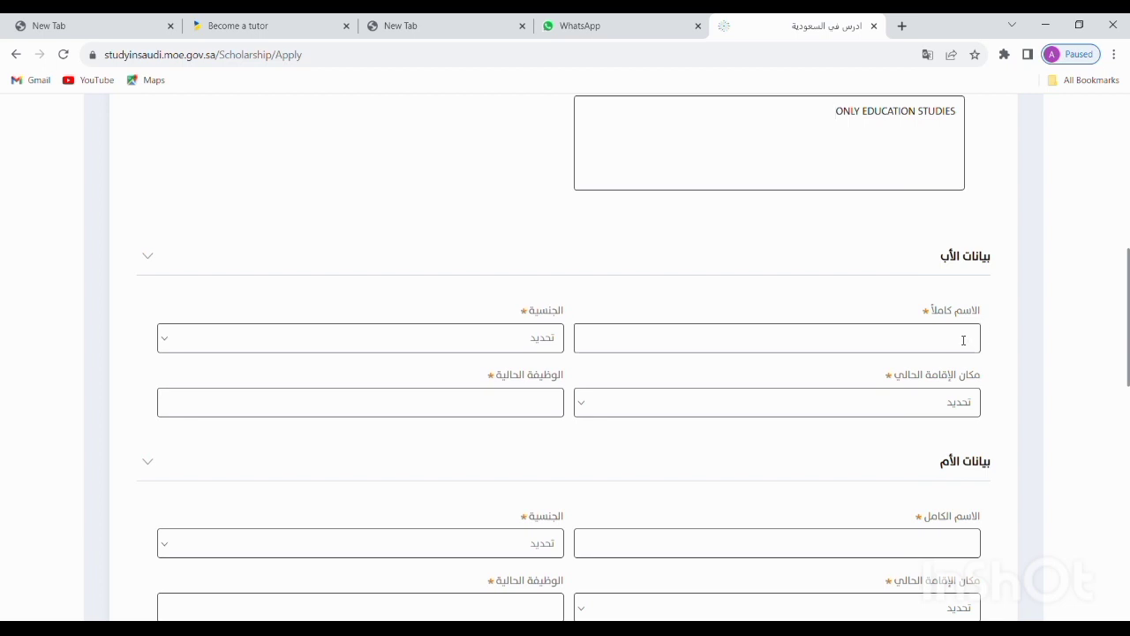
{"action": "scroll", "coordinate": [963, 340], "scroll_direction": "up", "scroll_amount": 10}
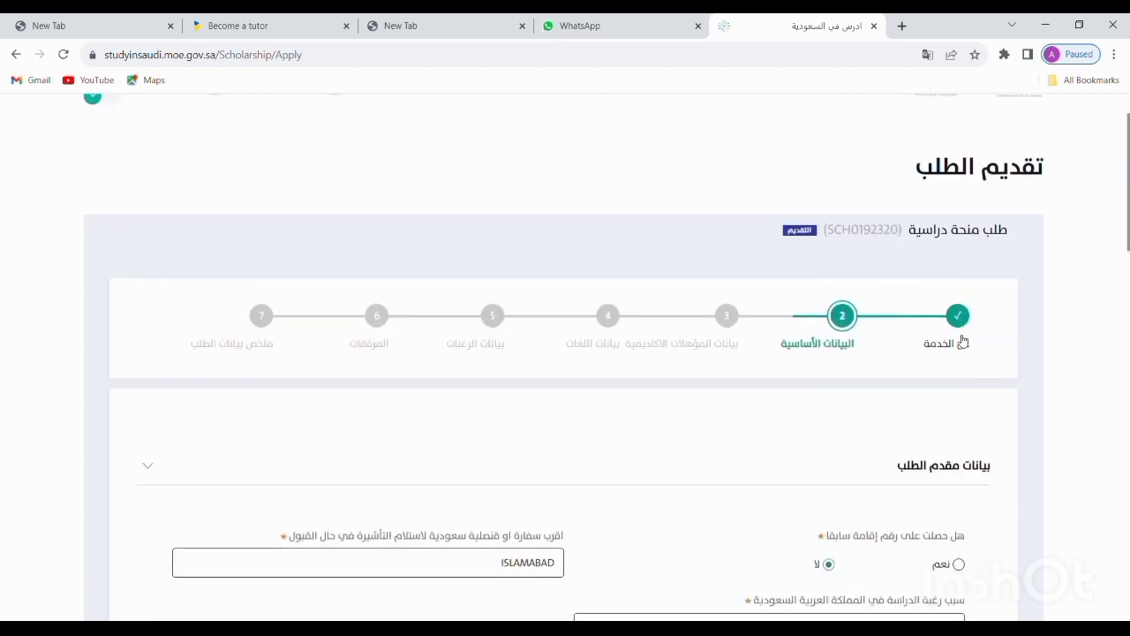
{"action": "scroll", "coordinate": [962, 340], "scroll_direction": "down", "scroll_amount": 7}
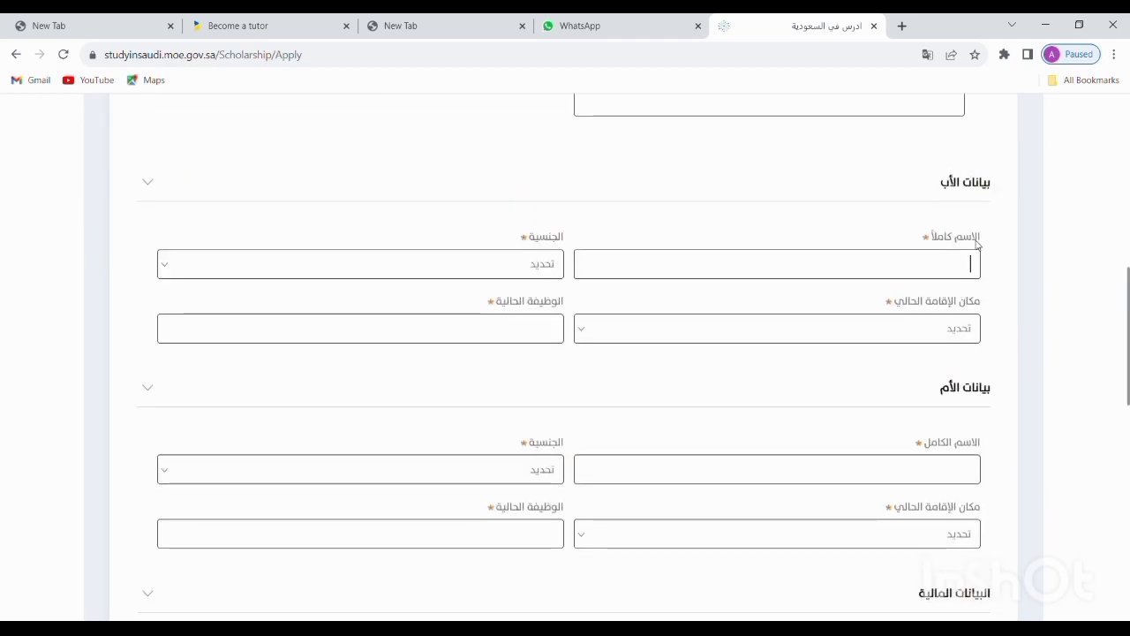
{"action": "type", "text": "AHN"}
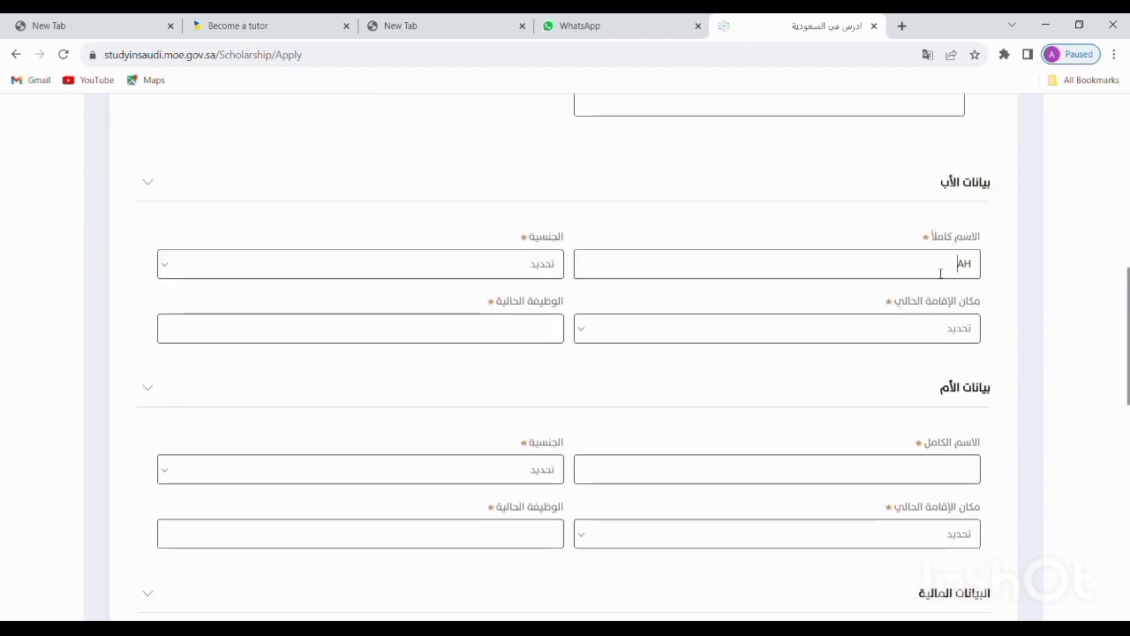
{"action": "key", "text": "BackSpace"}
{"action": "type", "text": "MAD"}
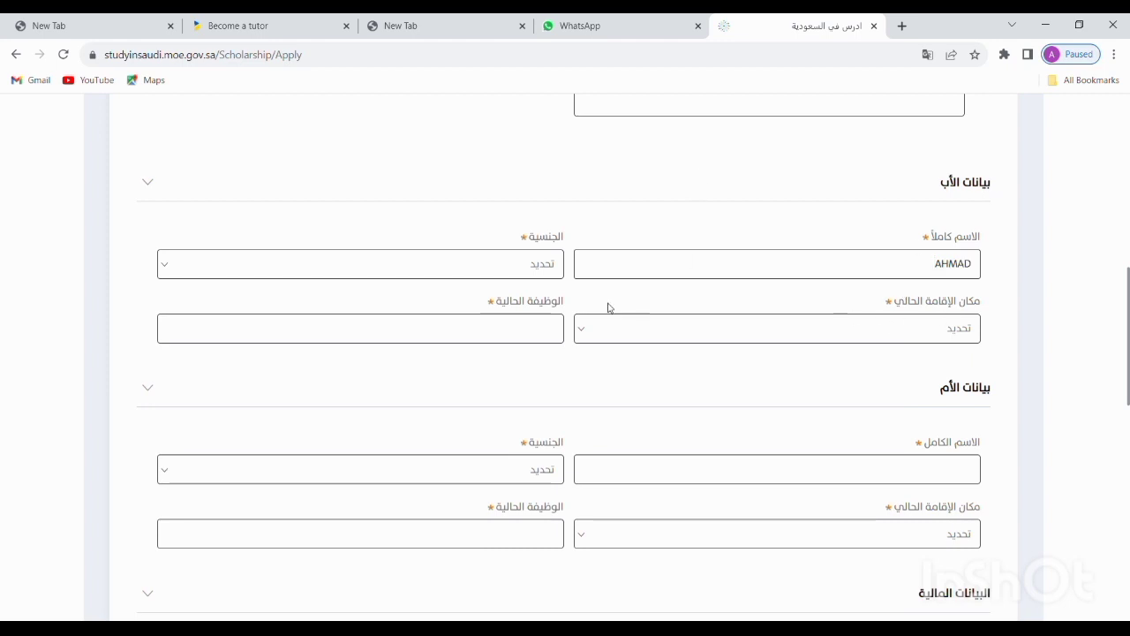
{"action": "left_click", "coordinate": [540, 267]}
Switch the portal's site language from Arabic to English
{"action": "scroll", "coordinate": [757, 220], "scroll_direction": "up", "scroll_amount": 8}
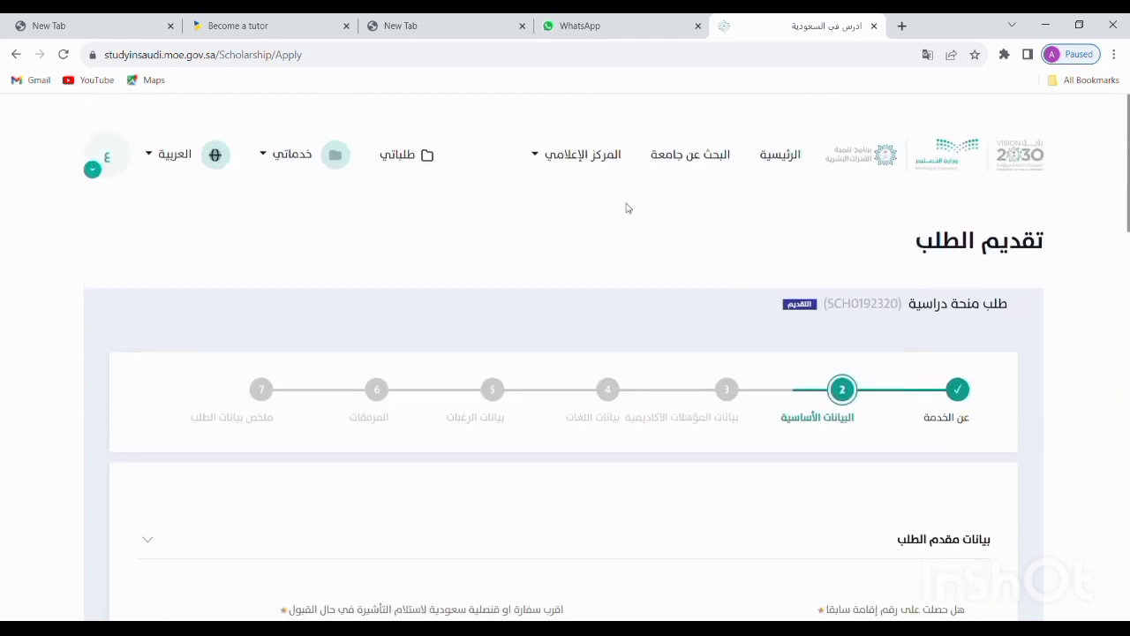
{"action": "left_click", "coordinate": [219, 157]}
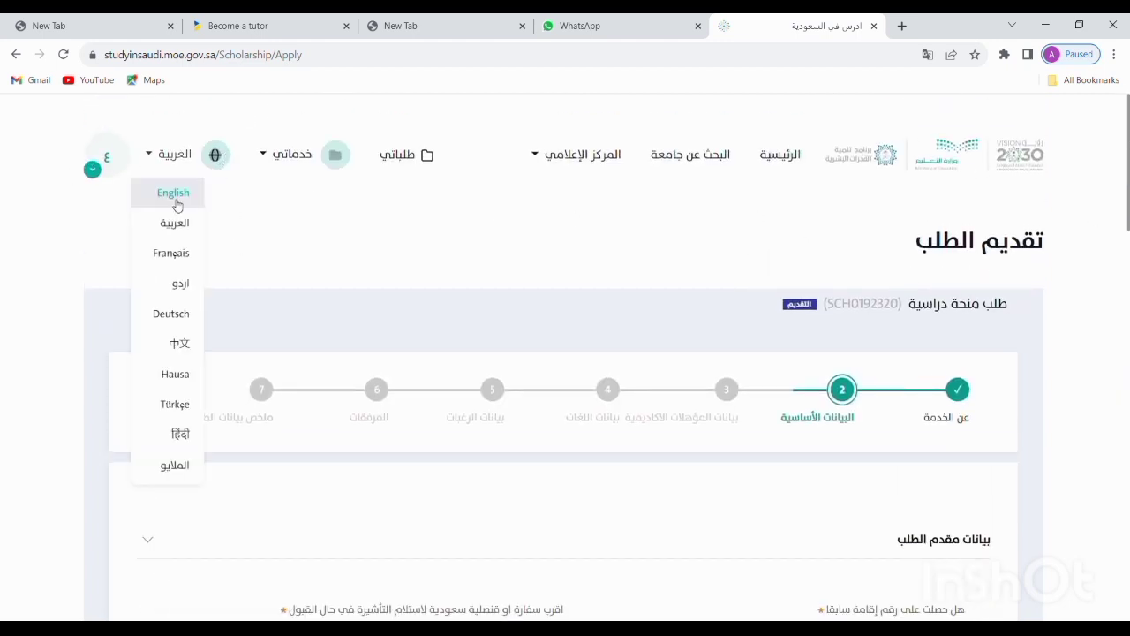
{"action": "left_click", "coordinate": [184, 195]}
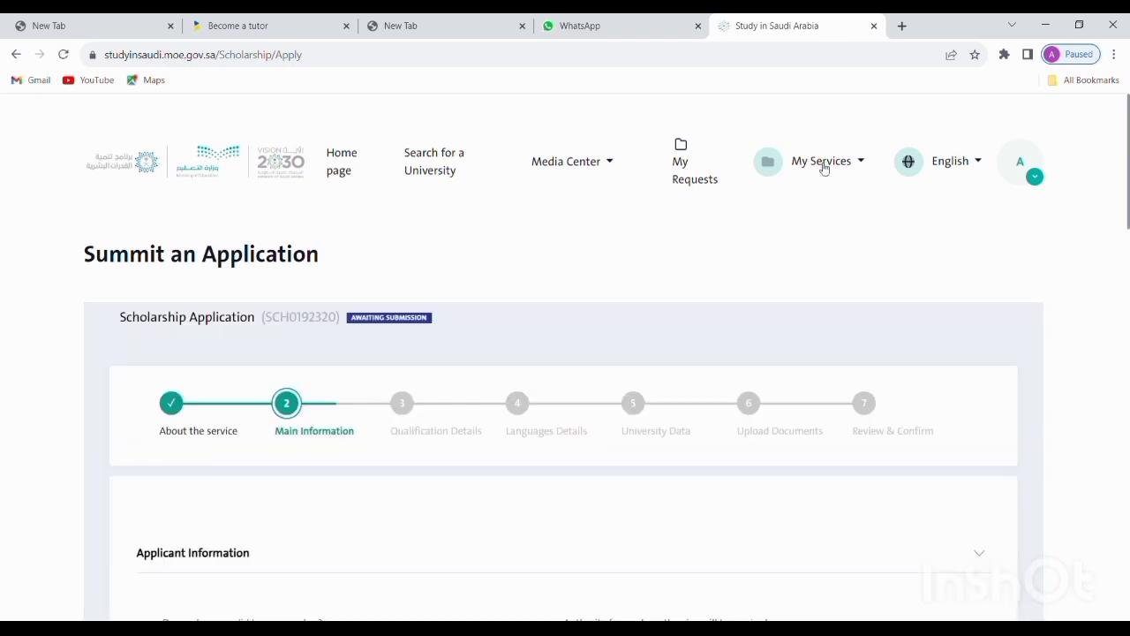
{"action": "left_click", "coordinate": [1035, 180]}
{"action": "left_click", "coordinate": [1031, 183]}
Re-enter ISLAMABAD as visa authority and ONLY EDUCATION STUDY as Reason For Study In KSA
{"action": "scroll", "coordinate": [680, 242], "scroll_direction": "down", "scroll_amount": 4}
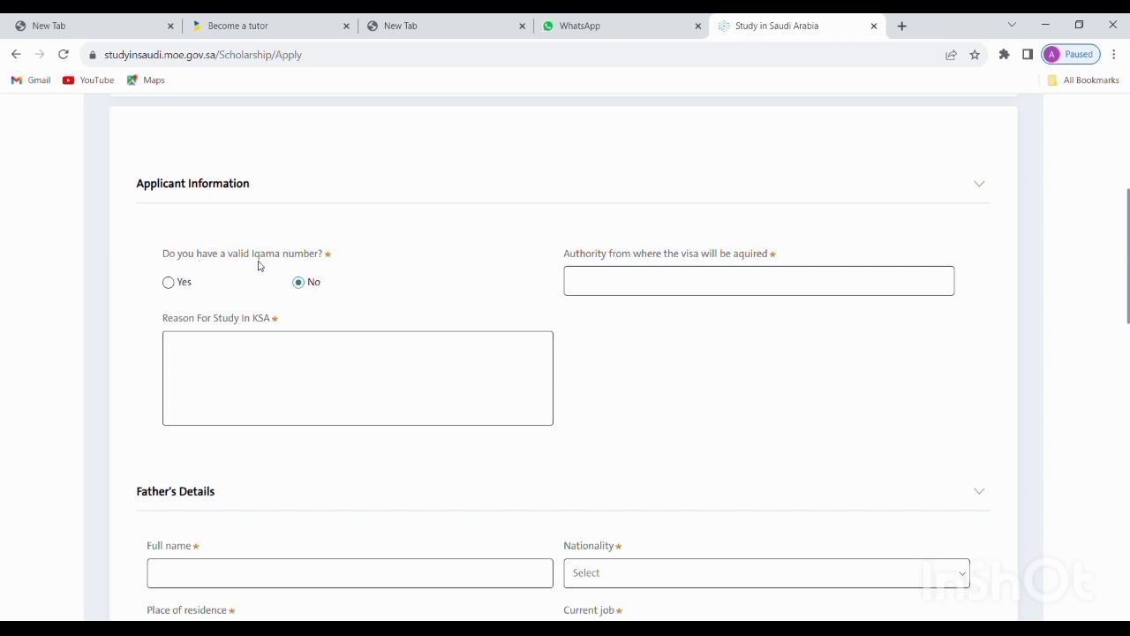
{"action": "left_click", "coordinate": [647, 283]}
{"action": "type", "text": "ISLAMABAD"}
{"action": "left_click", "coordinate": [467, 352]}
{"action": "type", "text": "ONLY EDUCATION ST"}
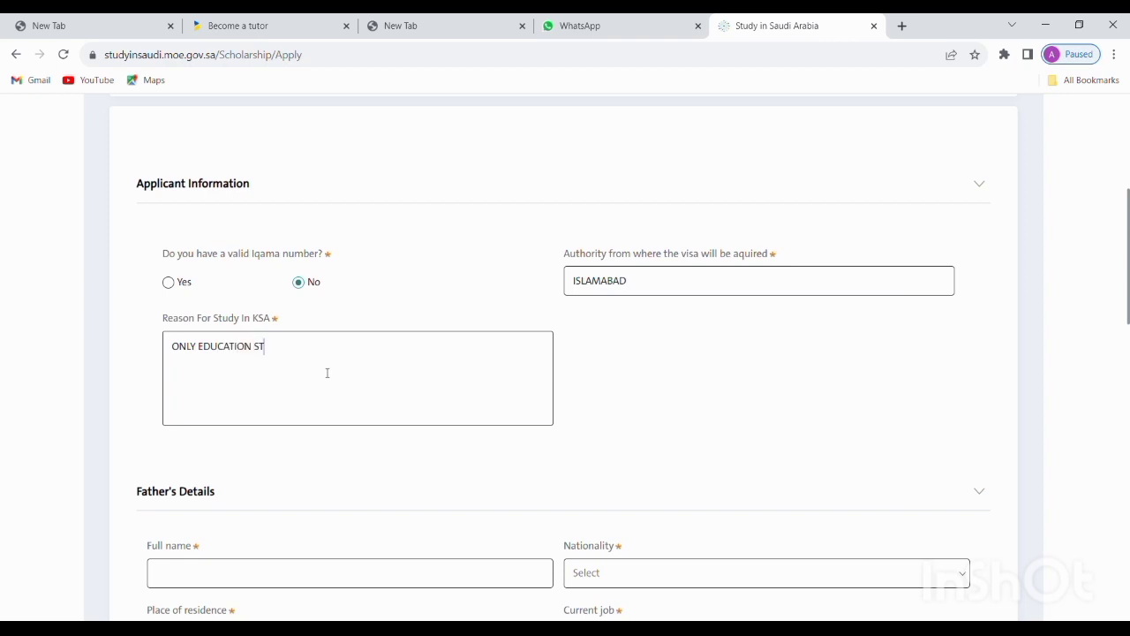
{"action": "type", "text": "UDY"}
{"action": "scroll", "coordinate": [329, 362], "scroll_direction": "down", "scroll_amount": 3}
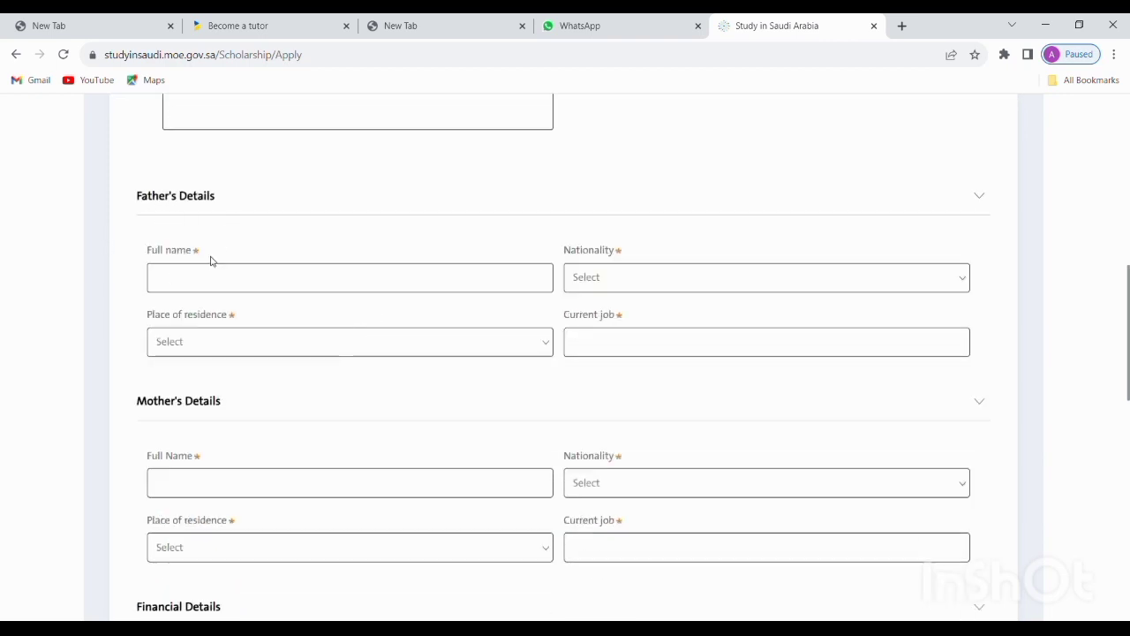
Enter the father's full name and set his nationality and place of residence to Pakistan
{"action": "type", "text": "AHMAD"}
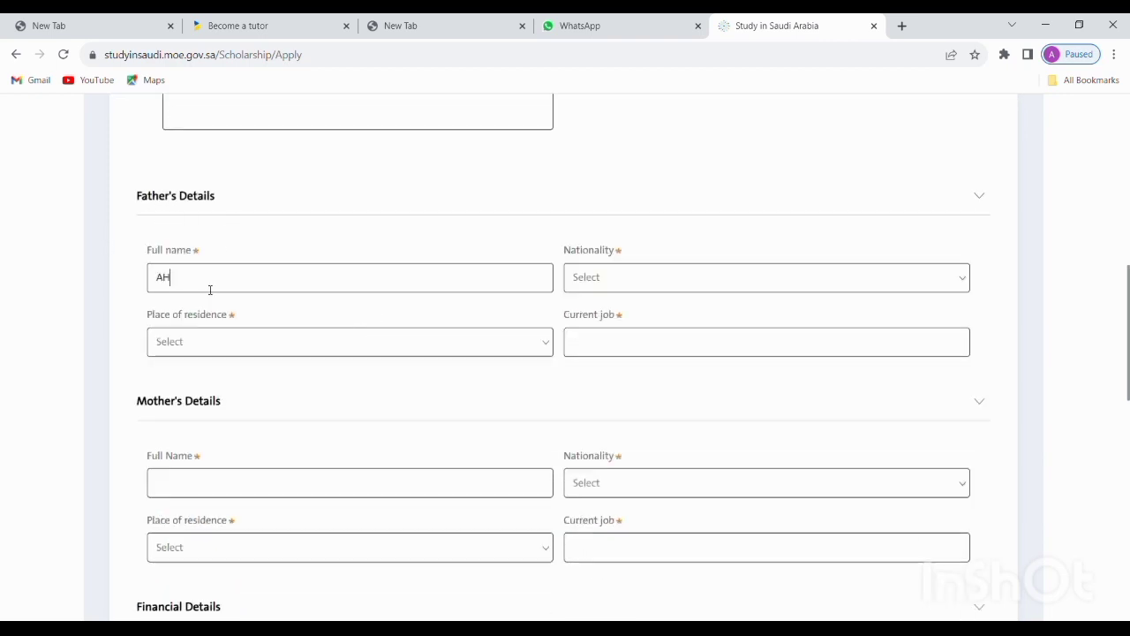
{"action": "left_click", "coordinate": [643, 287]}
{"action": "type", "text": "PAKIS"}
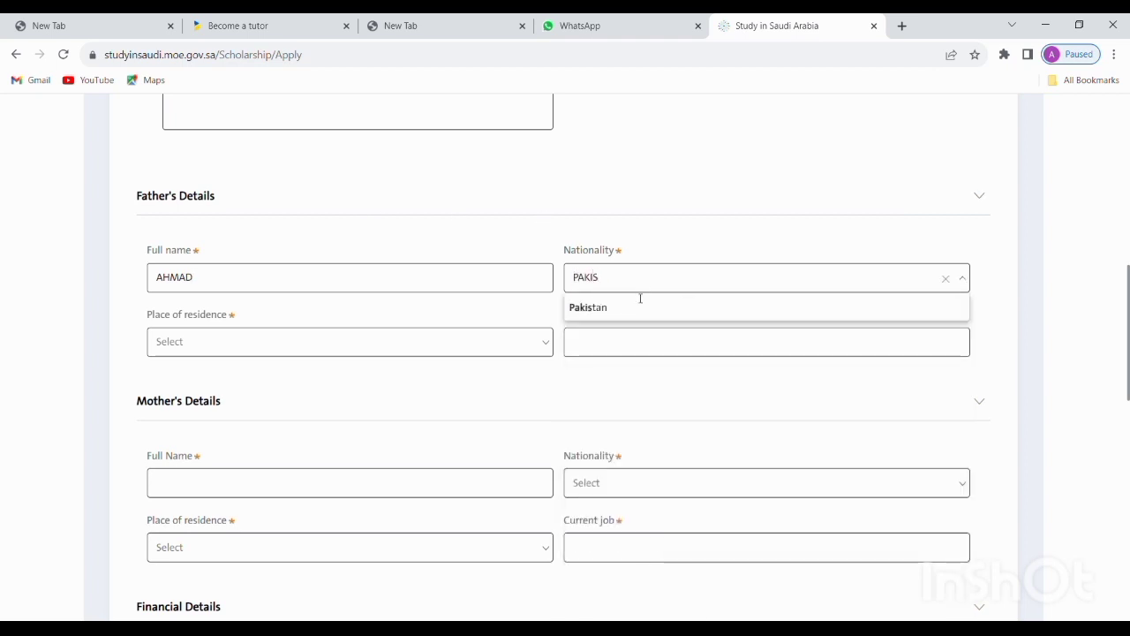
{"action": "left_click", "coordinate": [638, 305]}
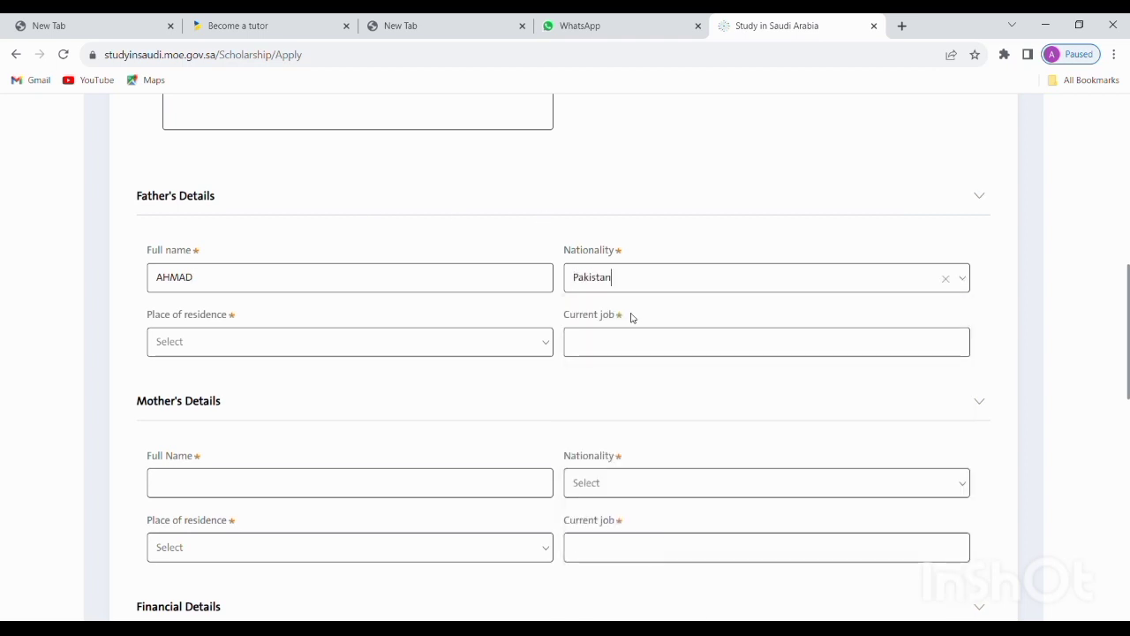
{"action": "left_click", "coordinate": [483, 349]}
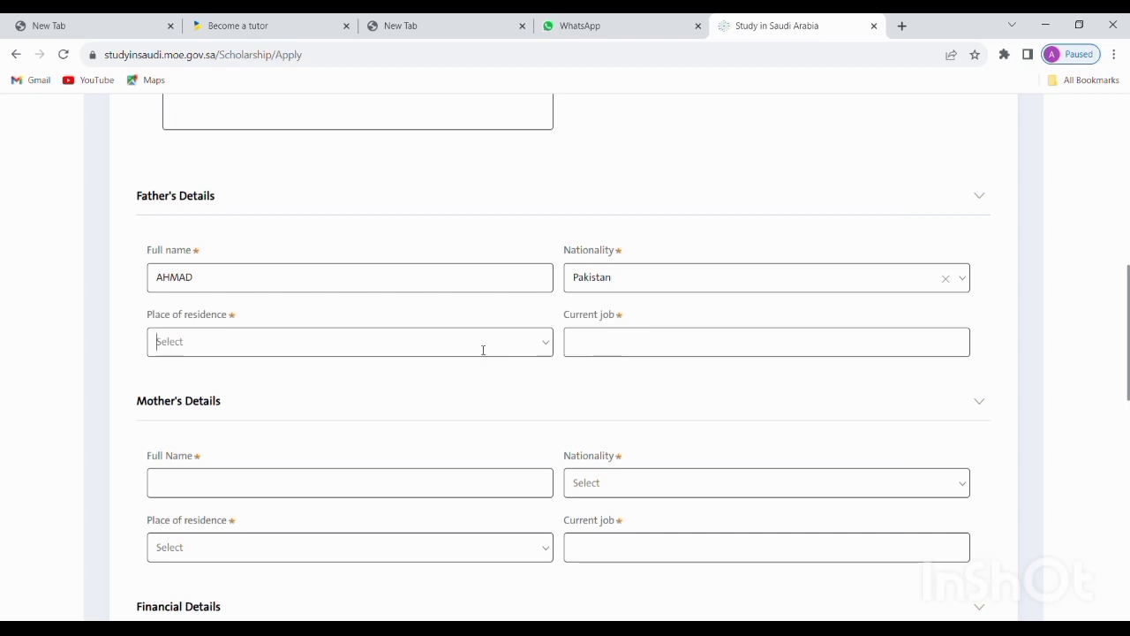
{"action": "type", "text": "PAKI"}
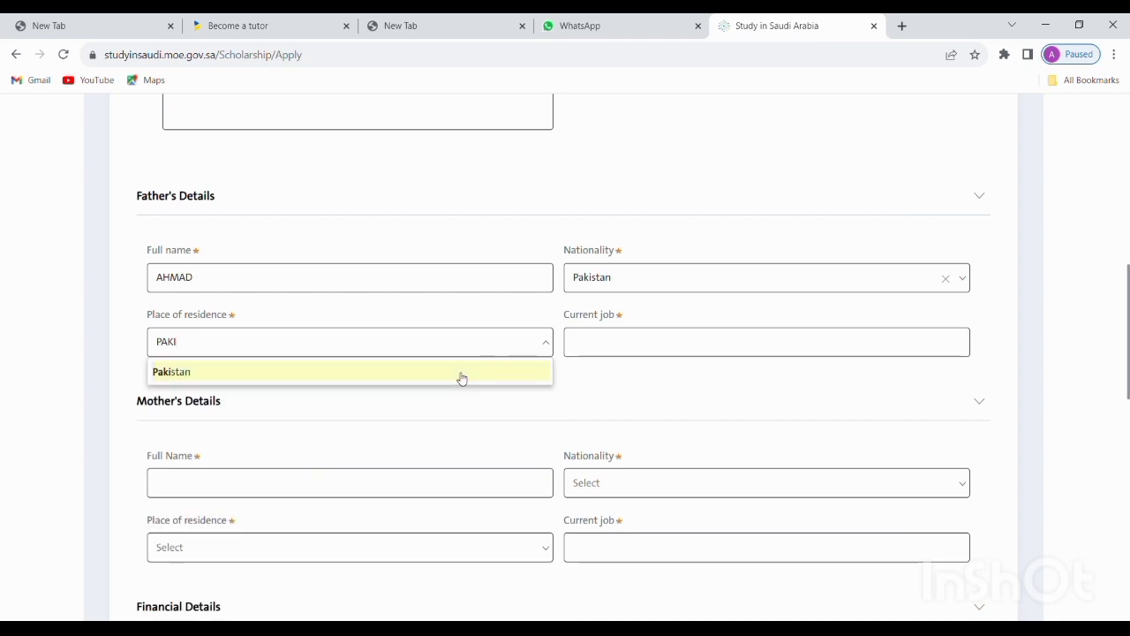
{"action": "left_click", "coordinate": [460, 372]}
Enter WORKER as the father's current job
{"action": "left_click", "coordinate": [657, 349]}
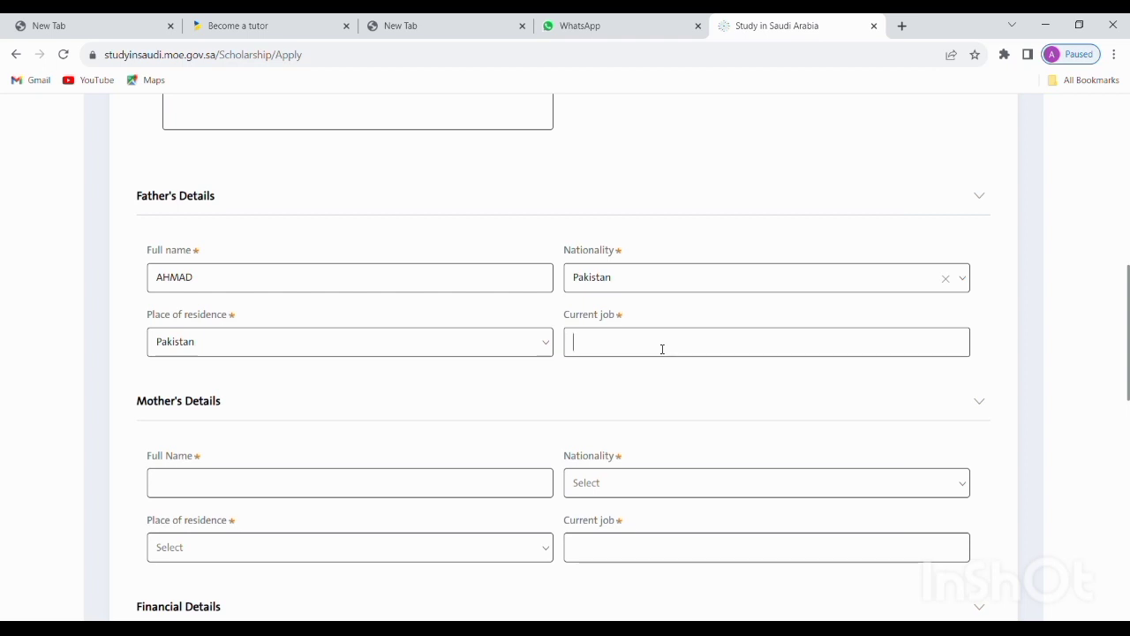
{"action": "type", "text": "WORKER"}
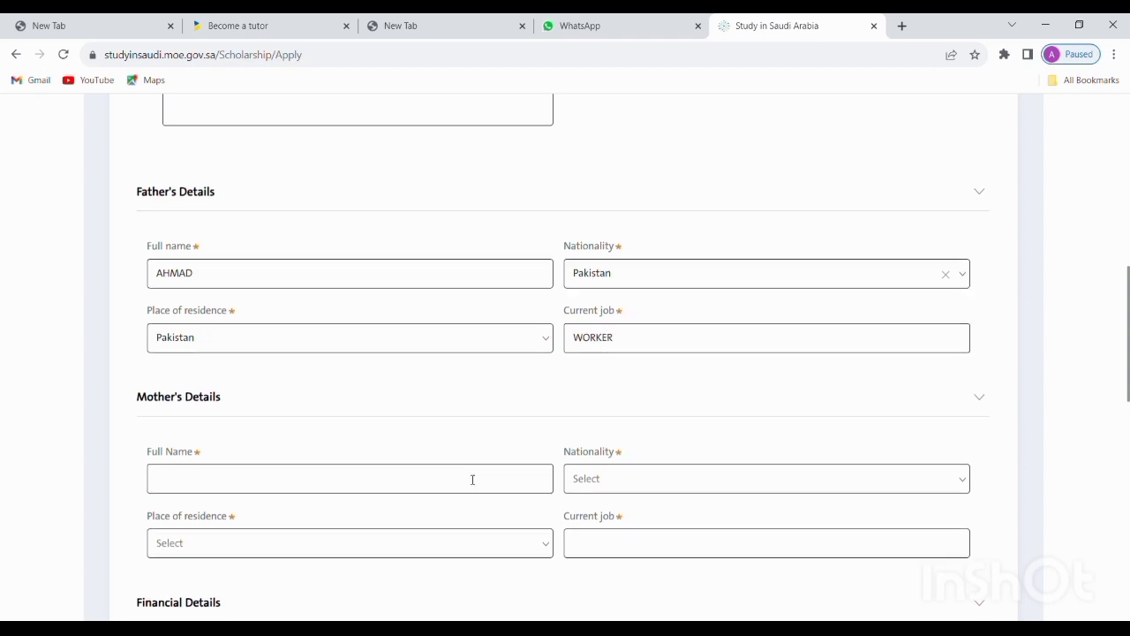
{"action": "scroll", "coordinate": [471, 480], "scroll_direction": "down", "scroll_amount": 3}
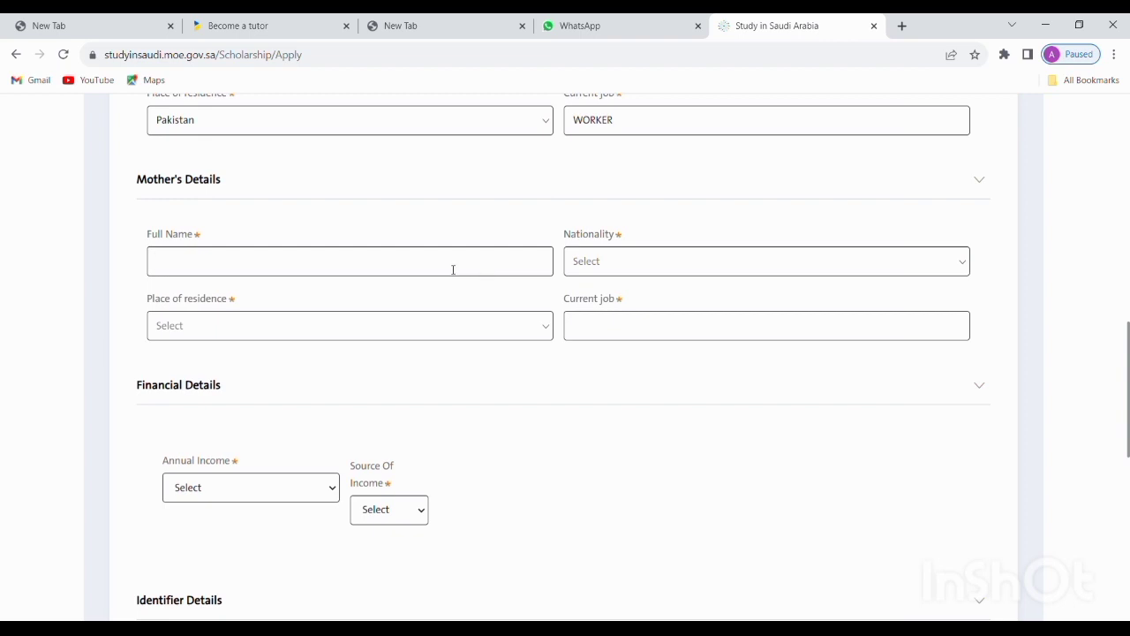
Enter the mother's full name, Pakistan nationality and residence, and NO WORKER as current job
{"action": "left_click", "coordinate": [683, 261]}
{"action": "type", "text": "PAKI"}
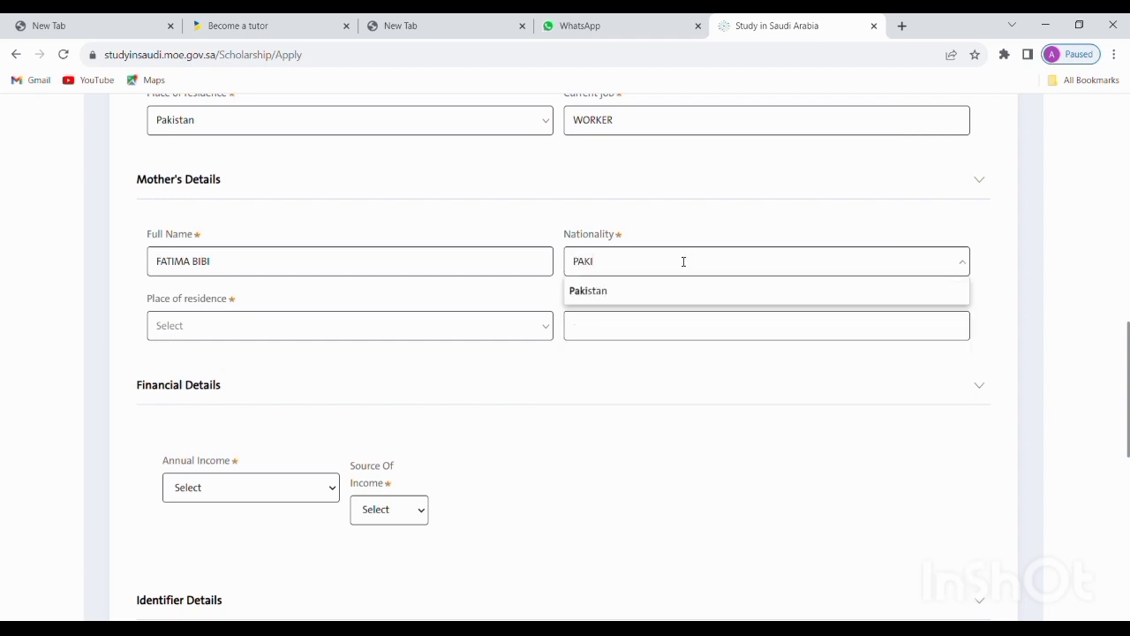
{"action": "left_click", "coordinate": [644, 291]}
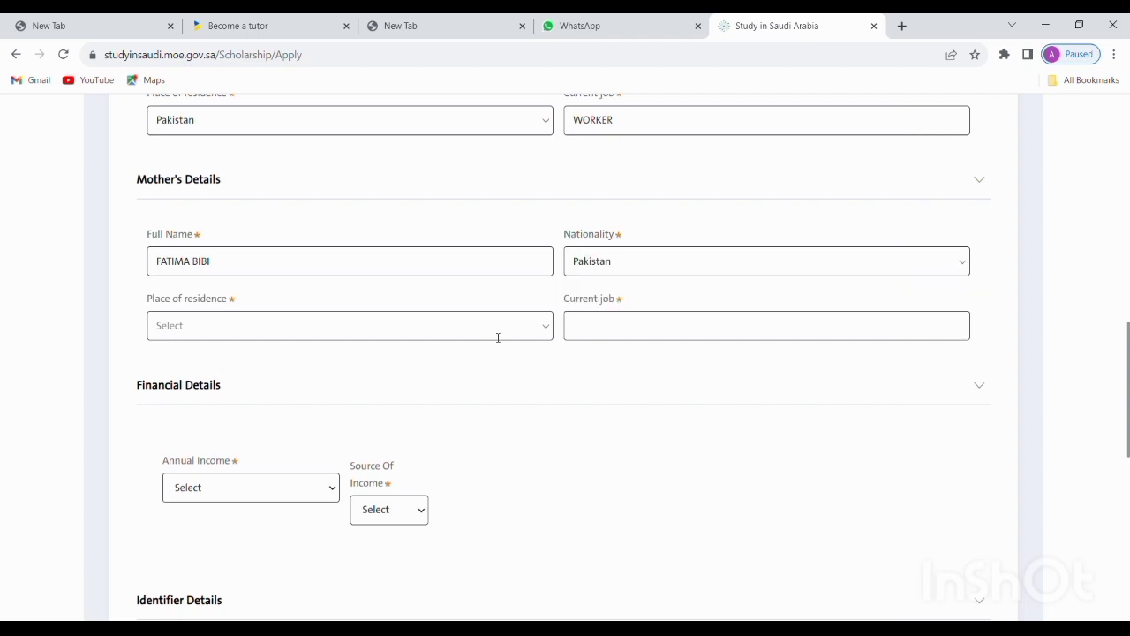
{"action": "type", "text": "OAKI"}
{"action": "key", "text": "BackSpace"}
{"action": "key", "text": "BackSpace"}
{"action": "key", "text": "BackSpace"}
{"action": "key", "text": "BackSpace"}
{"action": "type", "text": "PAKIS"}
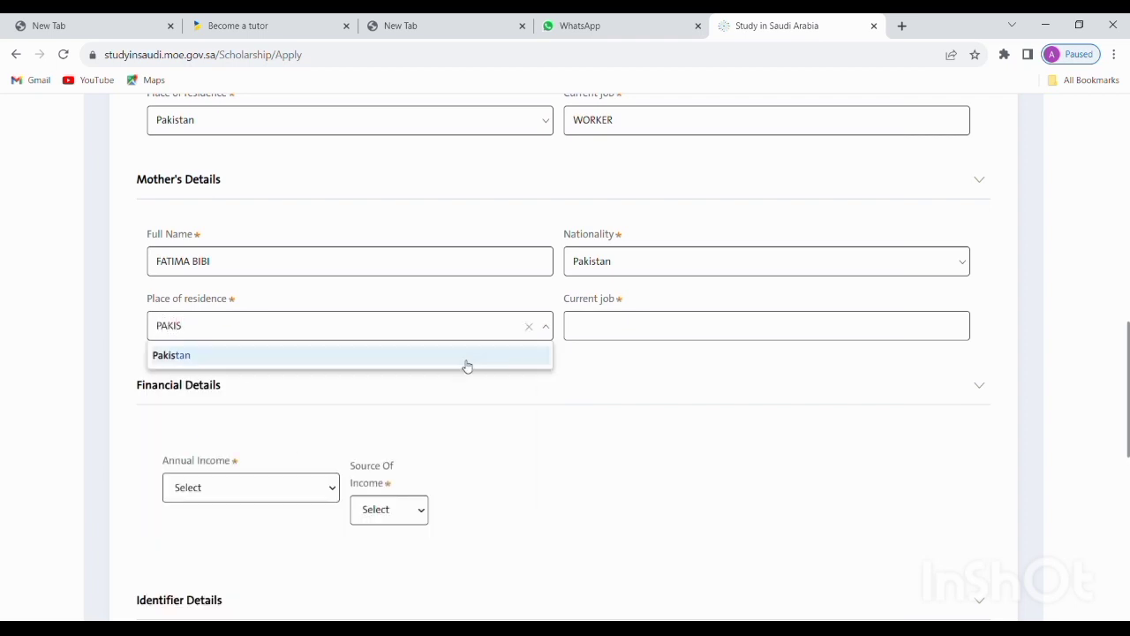
{"action": "left_click", "coordinate": [467, 362]}
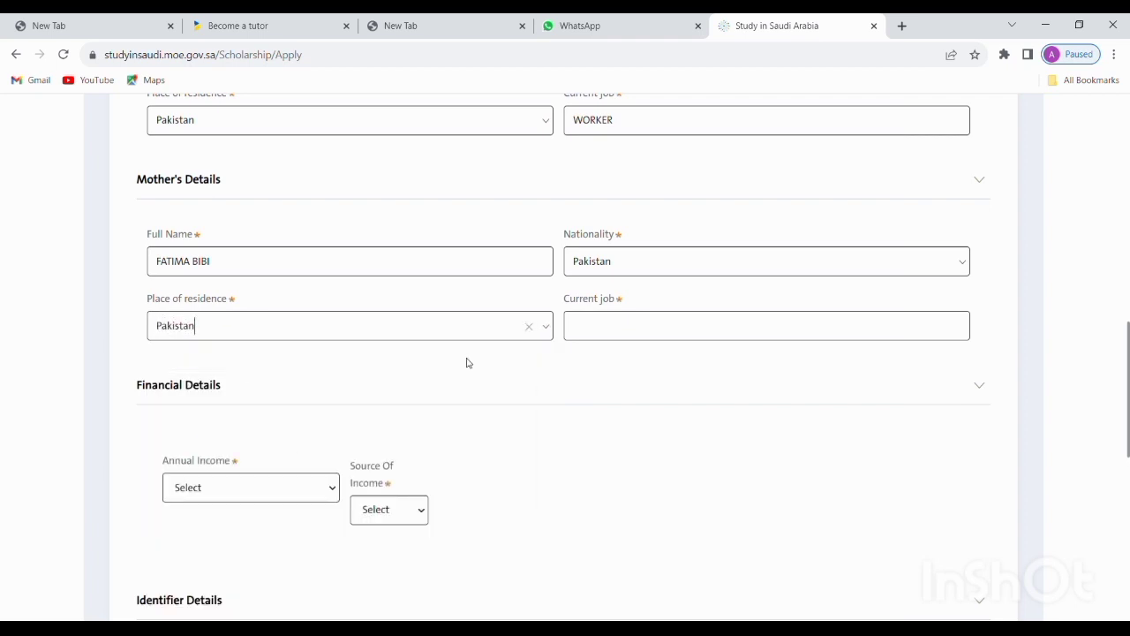
{"action": "left_click", "coordinate": [625, 329]}
{"action": "type", "text": "NO WORKER"}
Set Annual Income to 0$ - 1000$ and Source Of Income to the support option
{"action": "left_click", "coordinate": [214, 541]}
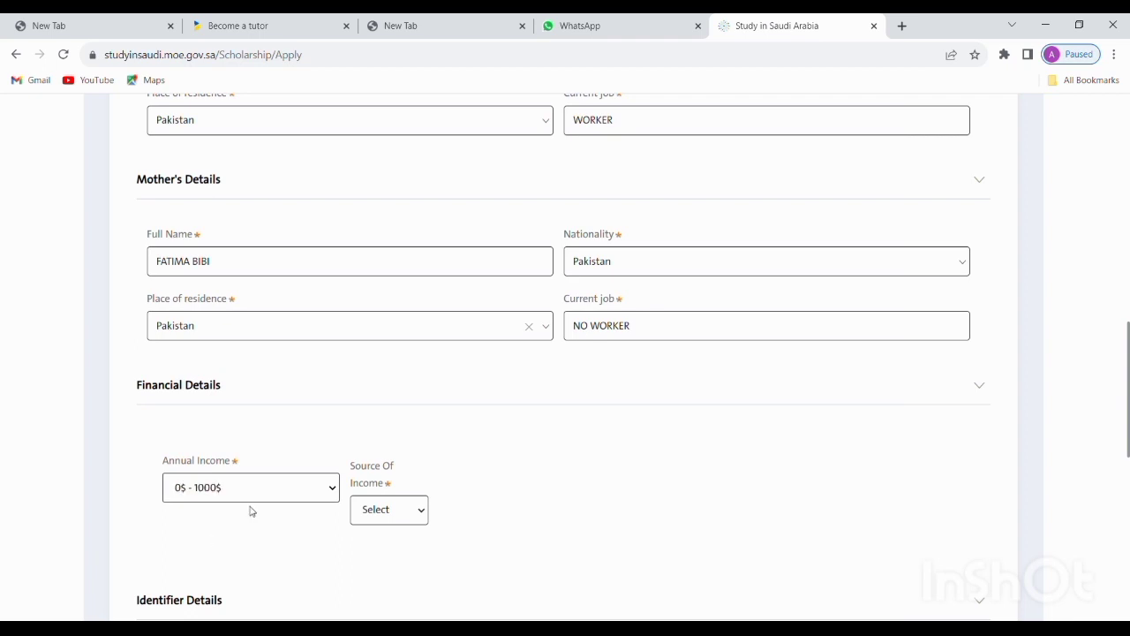
{"action": "left_click", "coordinate": [404, 454]}
{"action": "scroll", "coordinate": [404, 453], "scroll_direction": "down", "scroll_amount": 3}
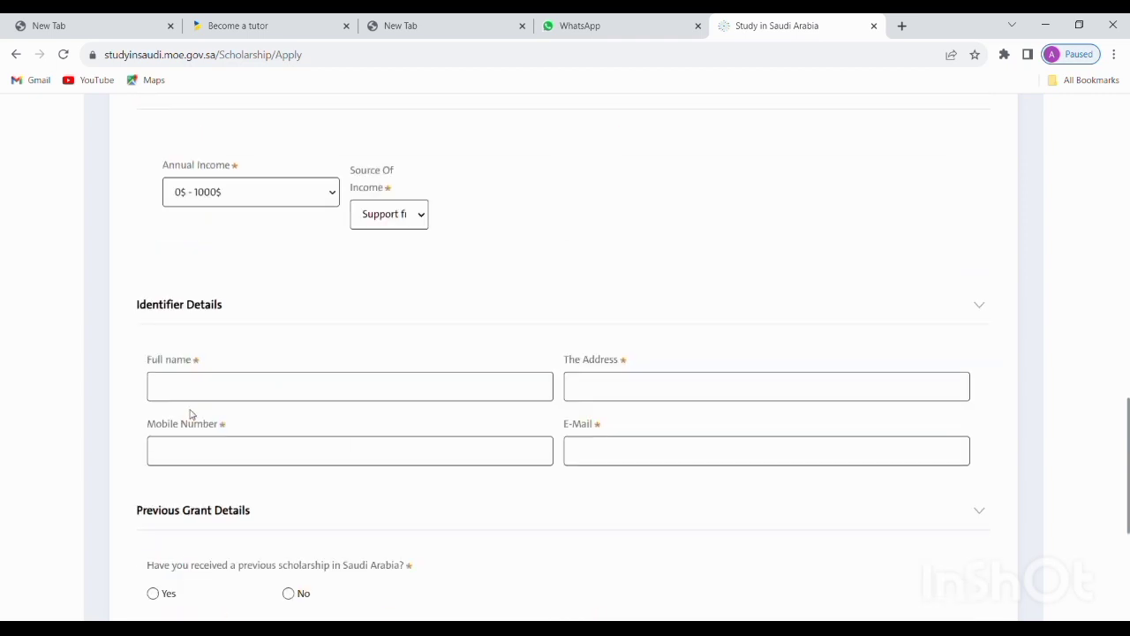
{"action": "left_click", "coordinate": [168, 395]}
Enter the identifier's full name and address in Identifier Details
{"action": "type", "text": "ASAD"}
{"action": "left_click", "coordinate": [764, 394]}
{"action": "type", "text": "KPK MALAKAK"}
{"action": "key", "text": "BackSpace"}
{"action": "type", "text": "ND"}
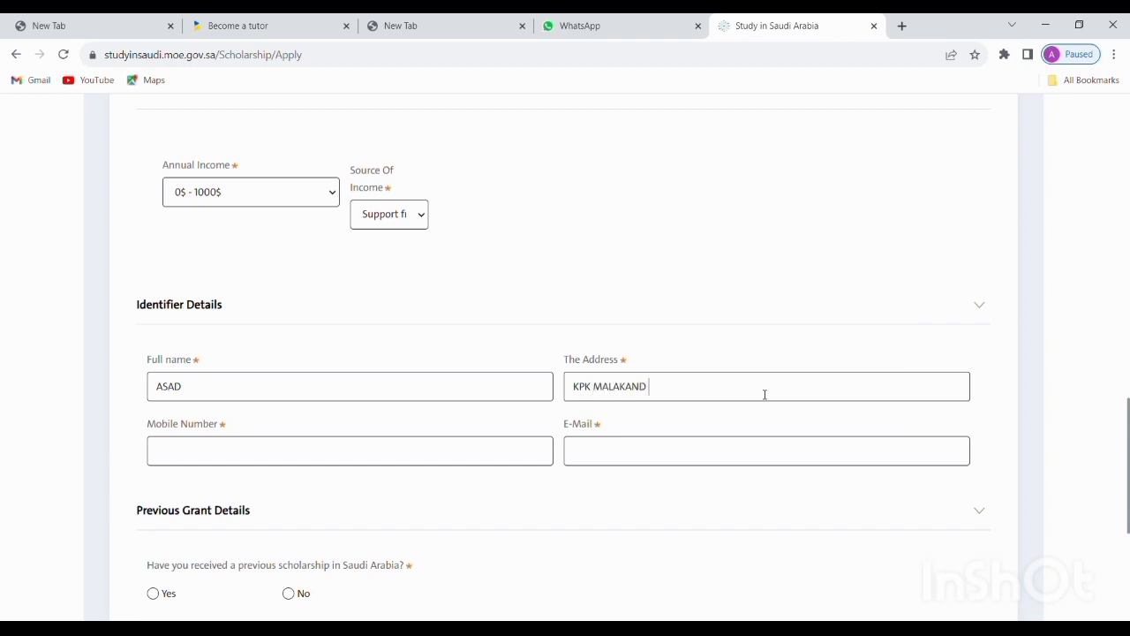
{"action": "type", "text": " PAKISTAN"}
Enter the identifier's mobile number and e-mail address
{"action": "left_click", "coordinate": [482, 462]}
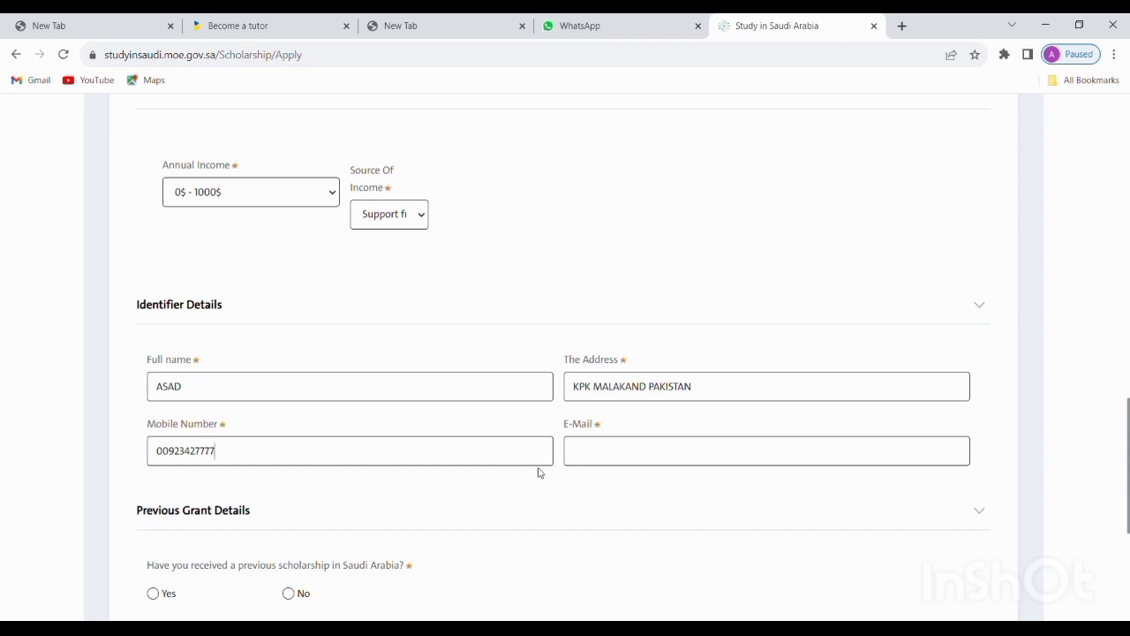
{"action": "left_click", "coordinate": [591, 460]}
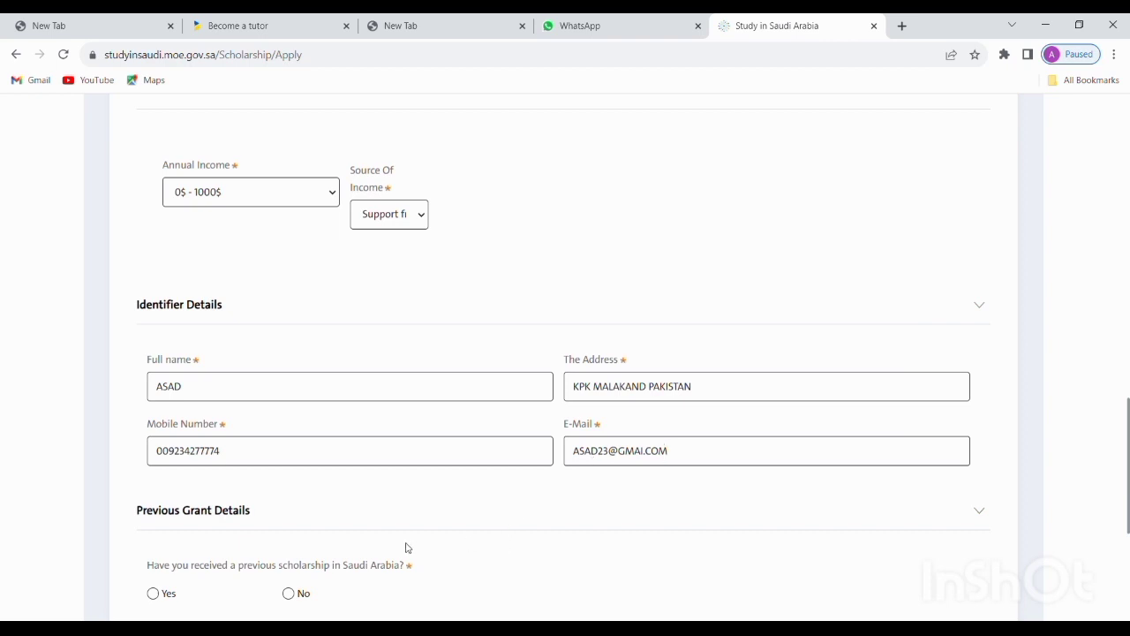
{"action": "scroll", "coordinate": [406, 547], "scroll_direction": "down", "scroll_amount": 3}
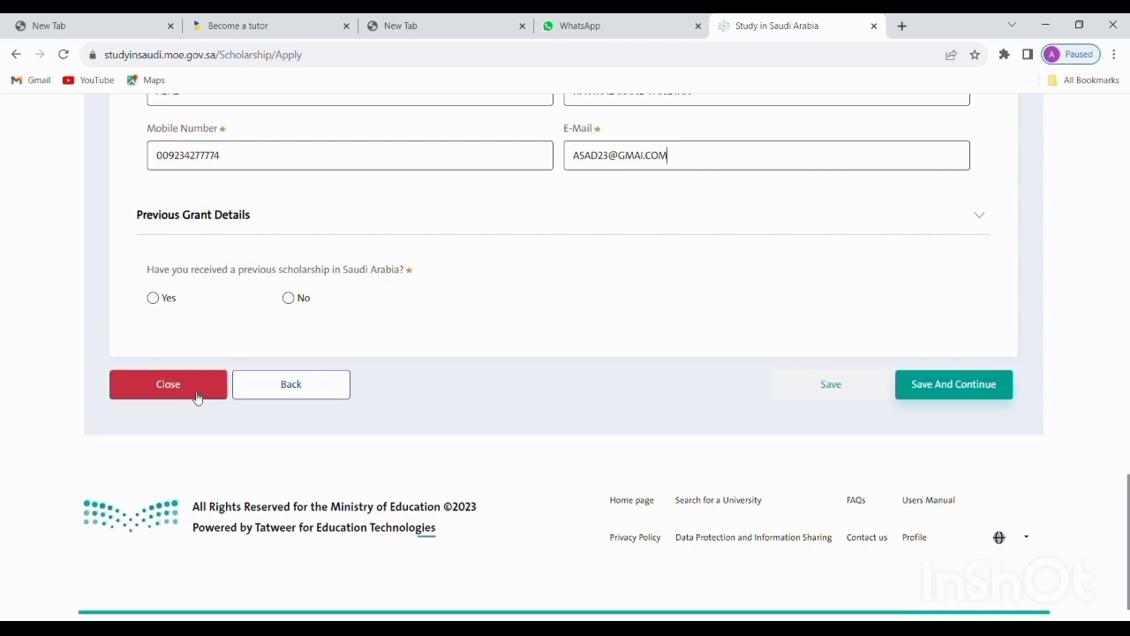
Answer No to previous Saudi scholarship and save the main information to reach Qualification Details
{"action": "left_click", "coordinate": [288, 298]}
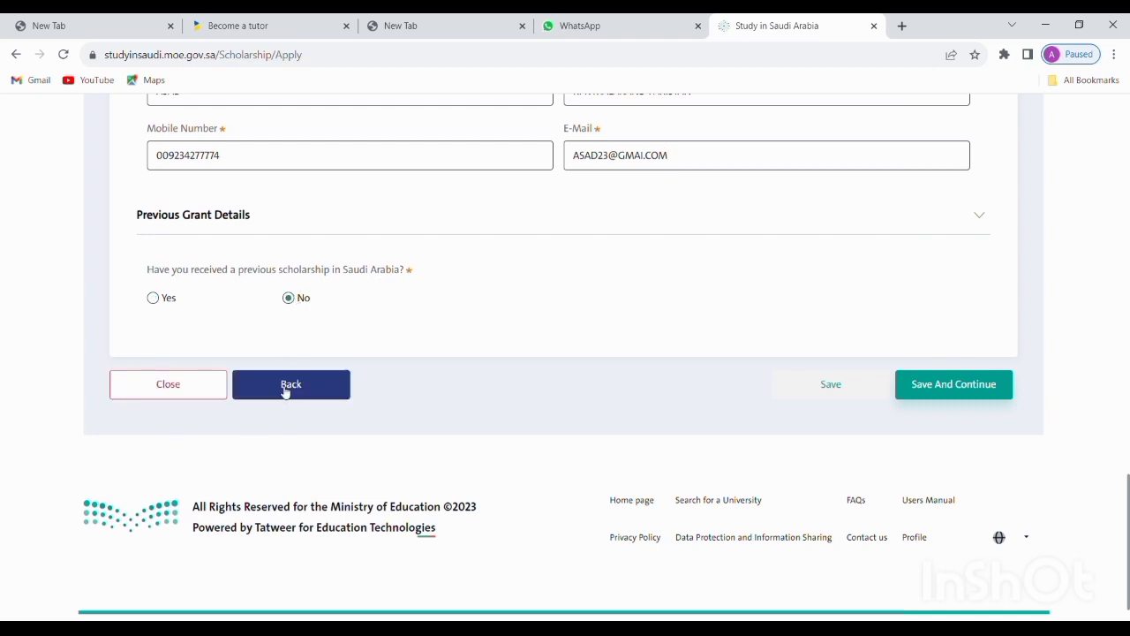
{"action": "left_click", "coordinate": [954, 385]}
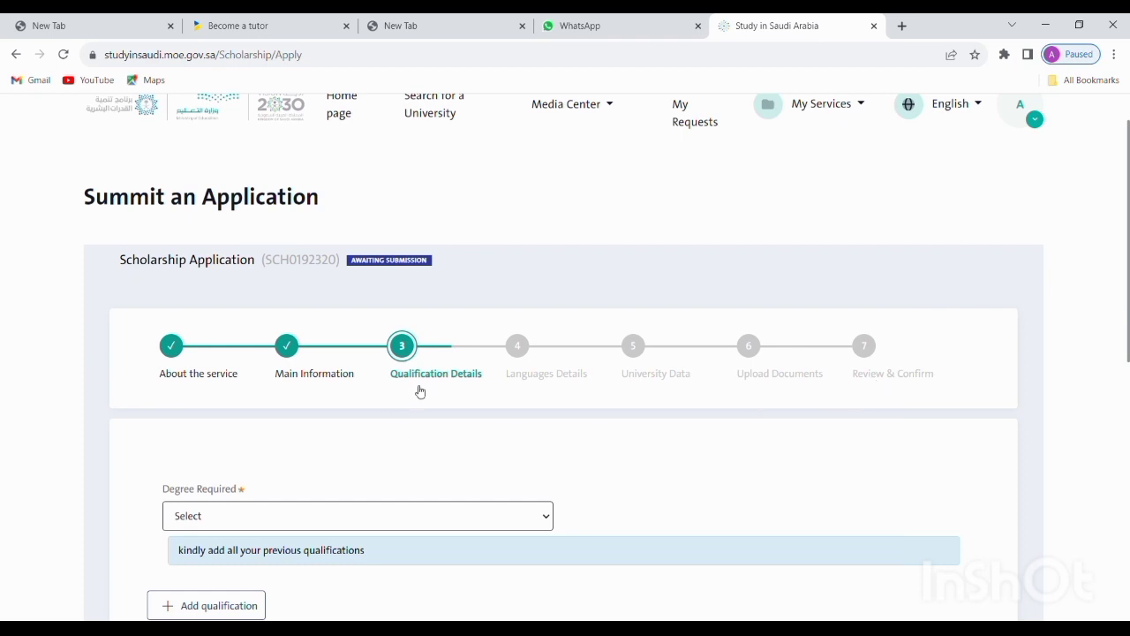
{"action": "scroll", "coordinate": [421, 392], "scroll_direction": "down", "scroll_amount": 2}
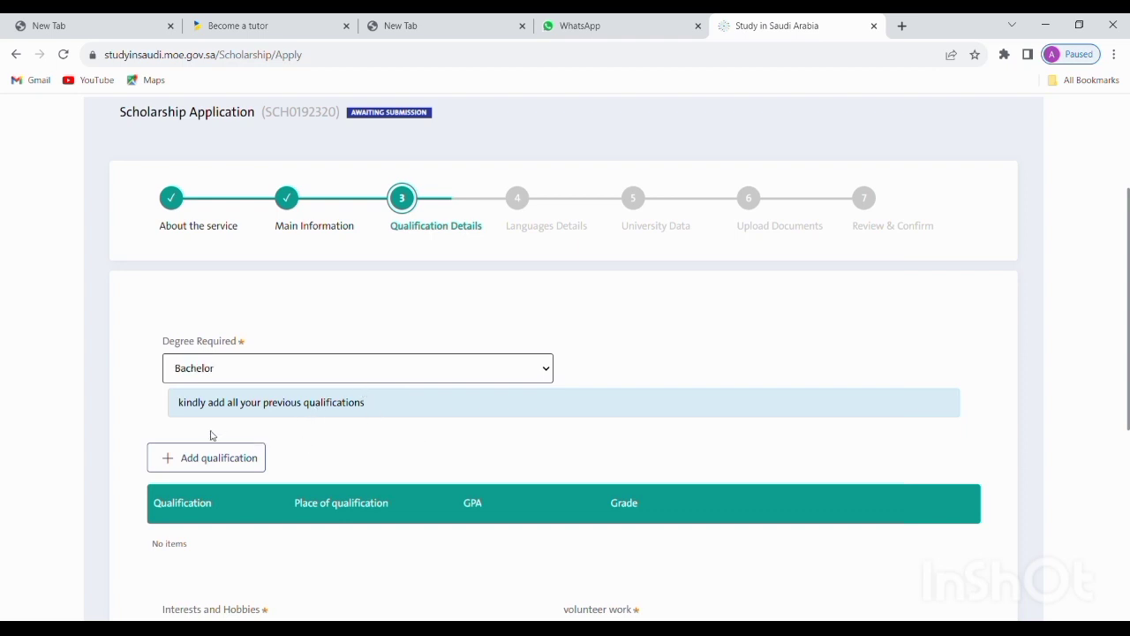
{"action": "scroll", "coordinate": [265, 468], "scroll_direction": "down", "scroll_amount": 3}
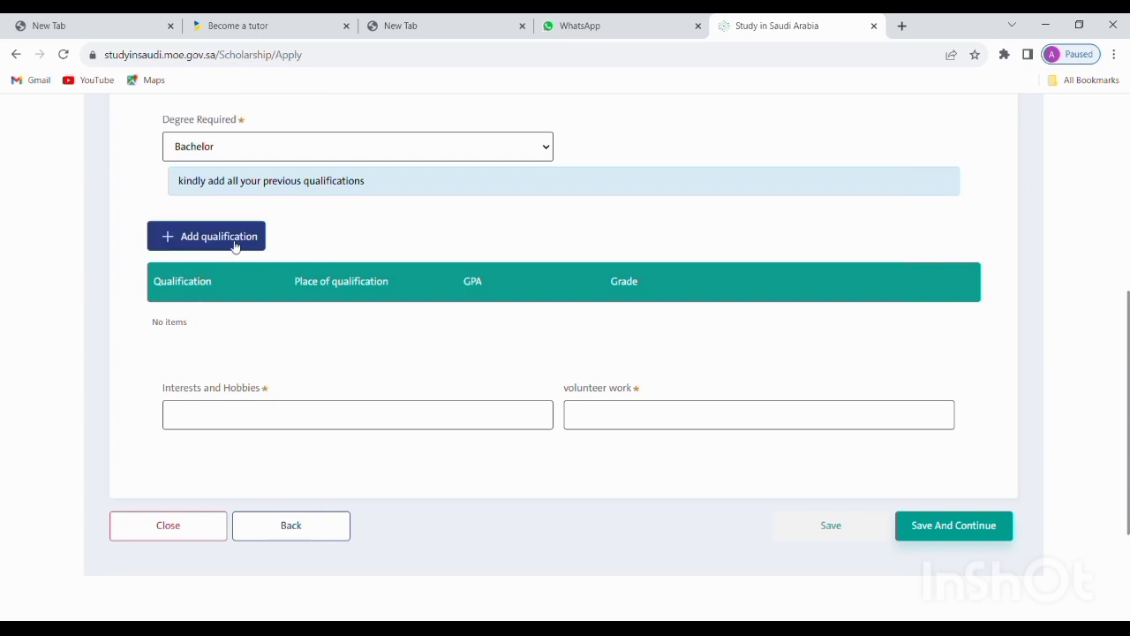
Add a qualification from Pakistan with a Government school named OXFORD
{"action": "left_click", "coordinate": [234, 248]}
{"action": "scroll", "coordinate": [351, 252], "scroll_direction": "up", "scroll_amount": 3}
{"action": "scroll", "coordinate": [351, 253], "scroll_direction": "down", "scroll_amount": 1}
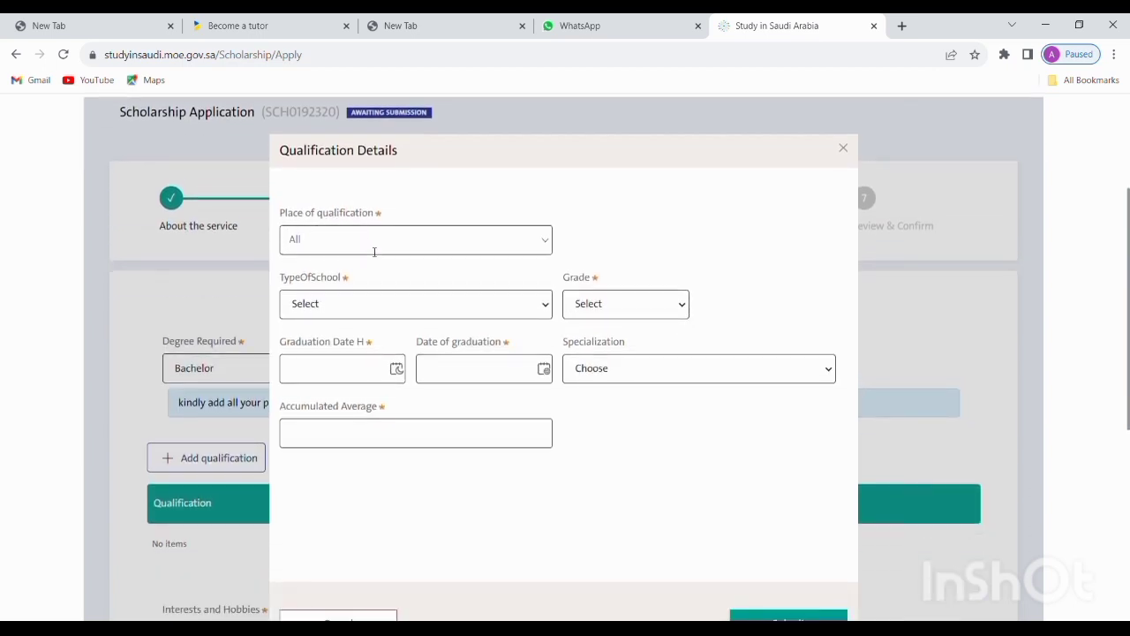
{"action": "type", "text": "PAK"}
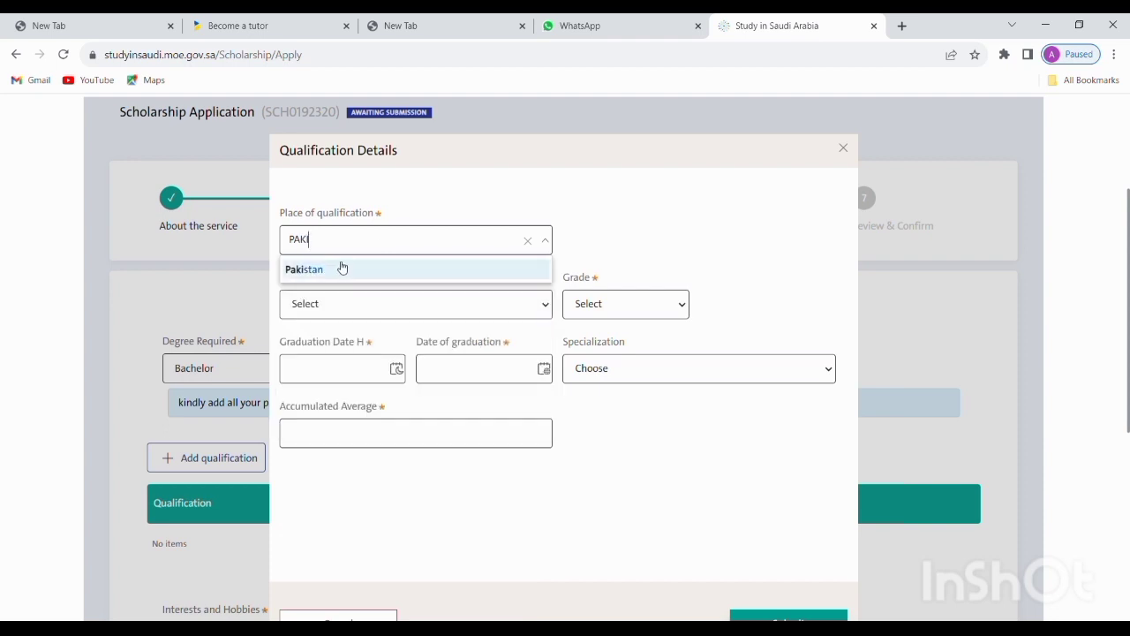
{"action": "left_click", "coordinate": [341, 268]}
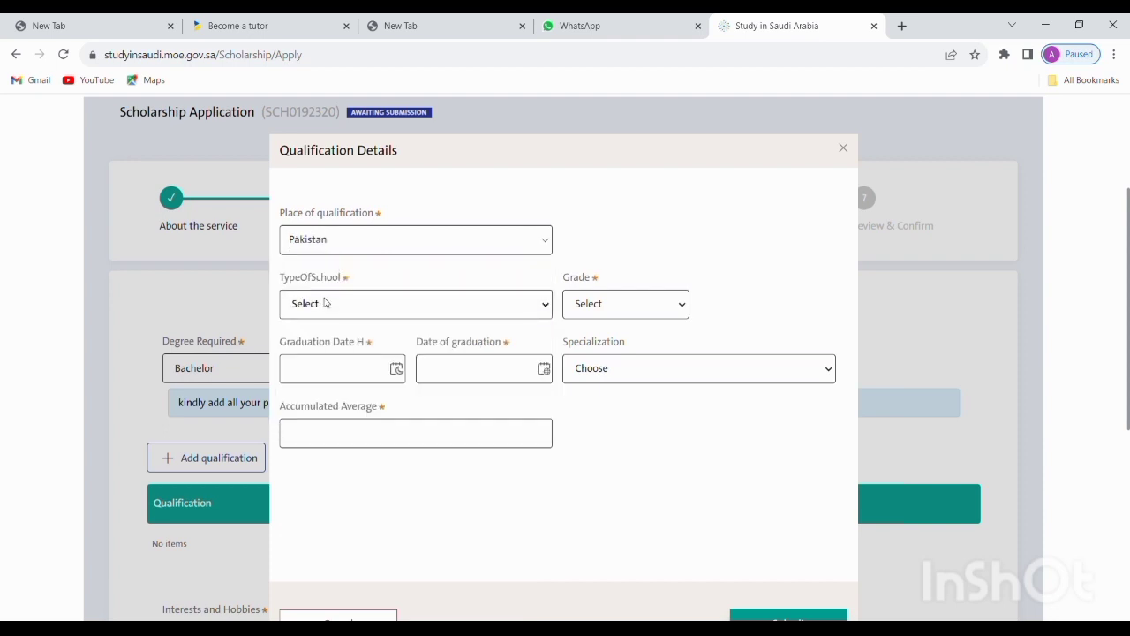
{"action": "left_click", "coordinate": [330, 349]}
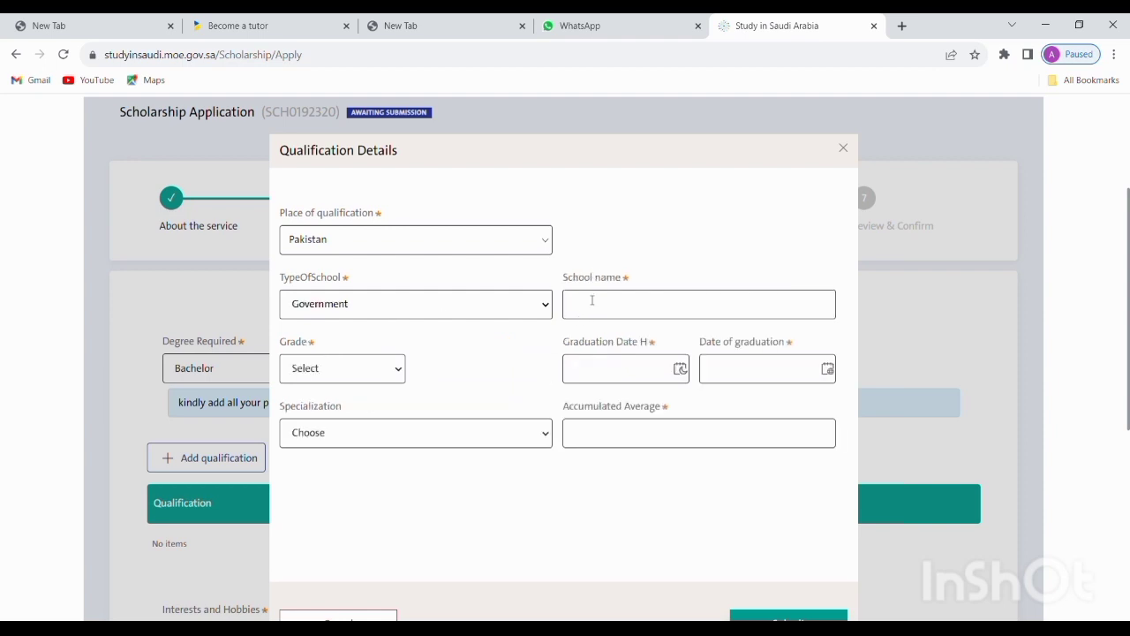
{"action": "left_click", "coordinate": [592, 300]}
{"action": "type", "text": "OXFORD"}
Set grade to Very good, graduation date to 09/07/2022 and specialization to طبيعي/علمي
{"action": "left_click", "coordinate": [367, 430]}
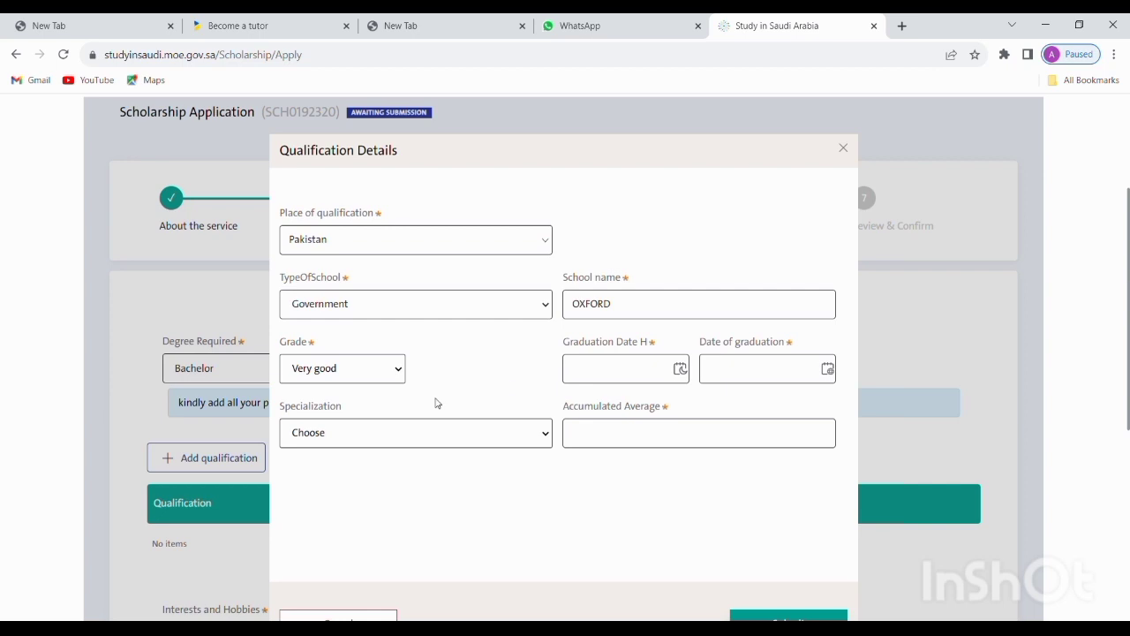
{"action": "left_click", "coordinate": [611, 369]}
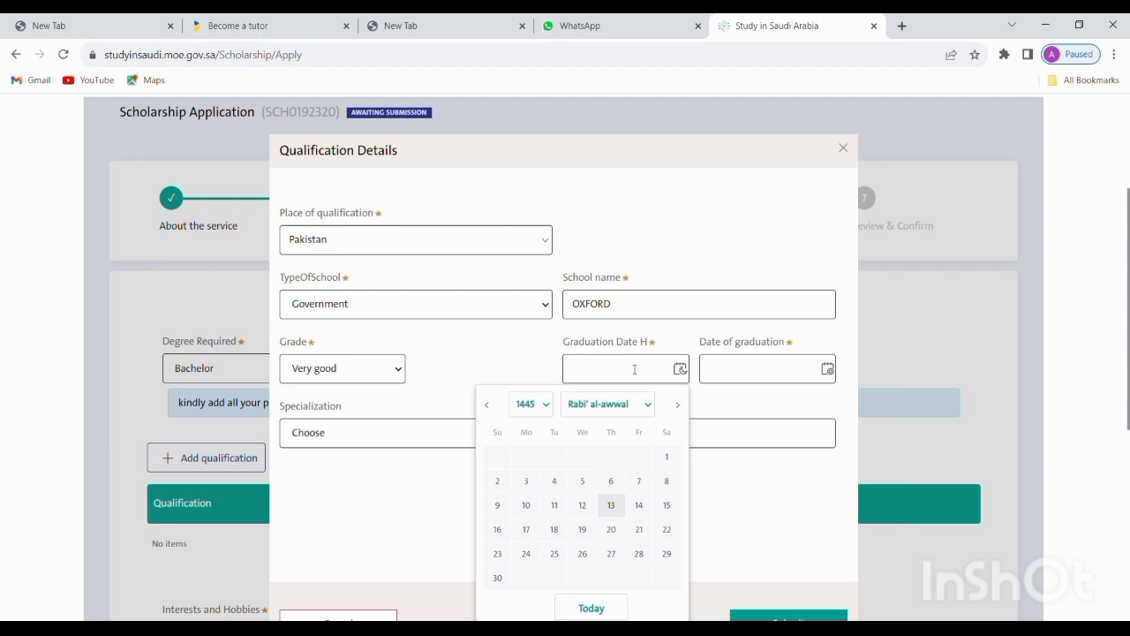
{"action": "left_click", "coordinate": [746, 371]}
{"action": "left_click", "coordinate": [715, 404]}
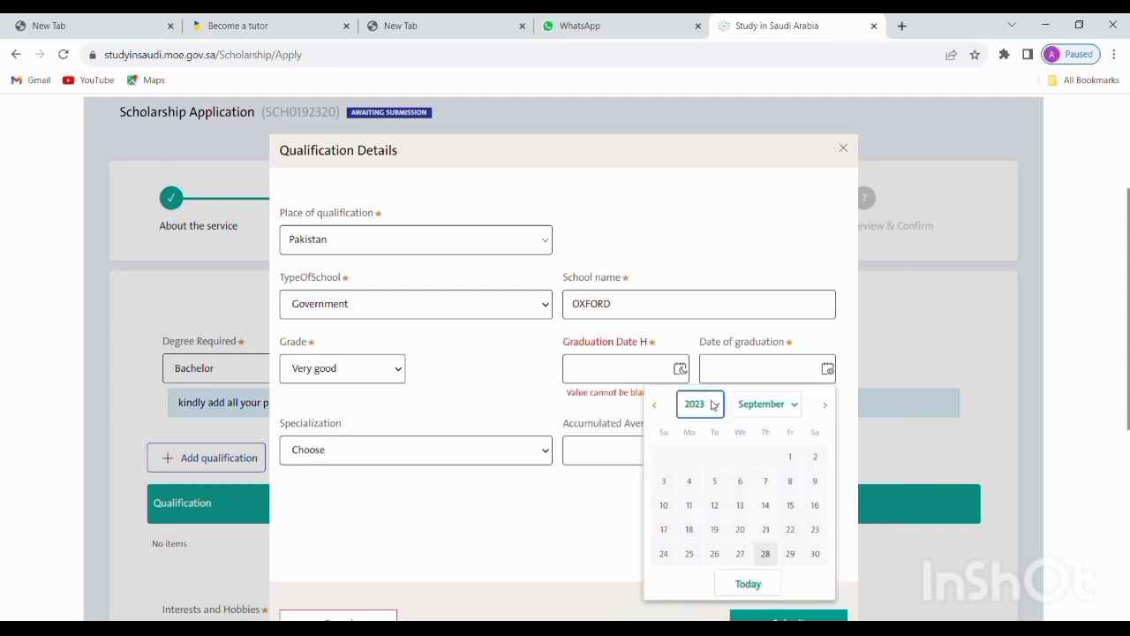
{"action": "left_click", "coordinate": [710, 393]}
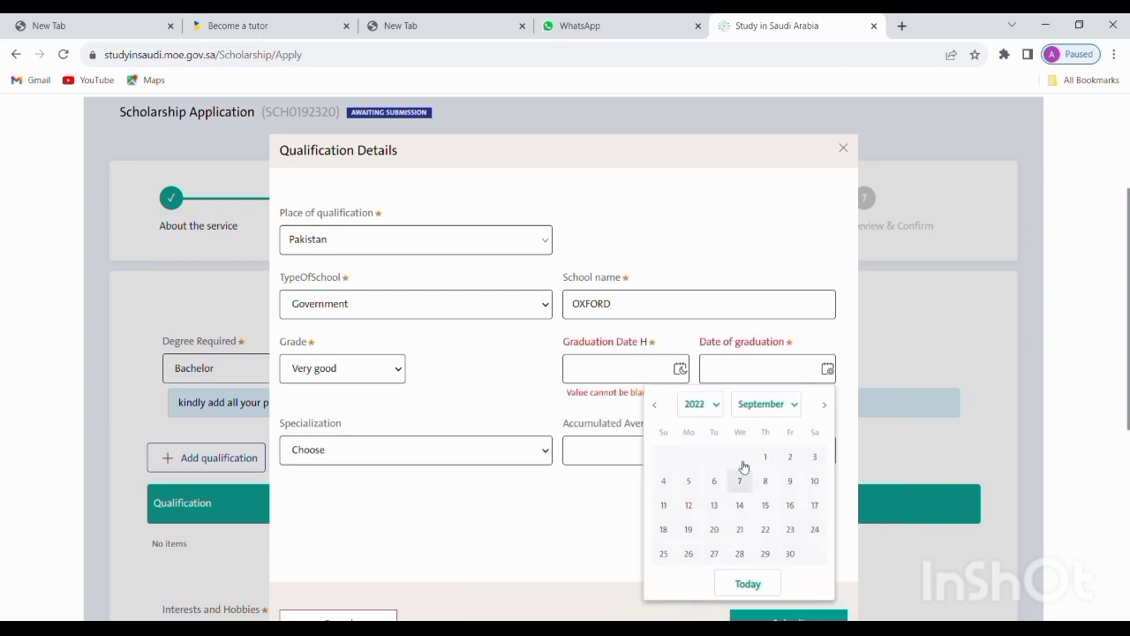
{"action": "left_click", "coordinate": [742, 481]}
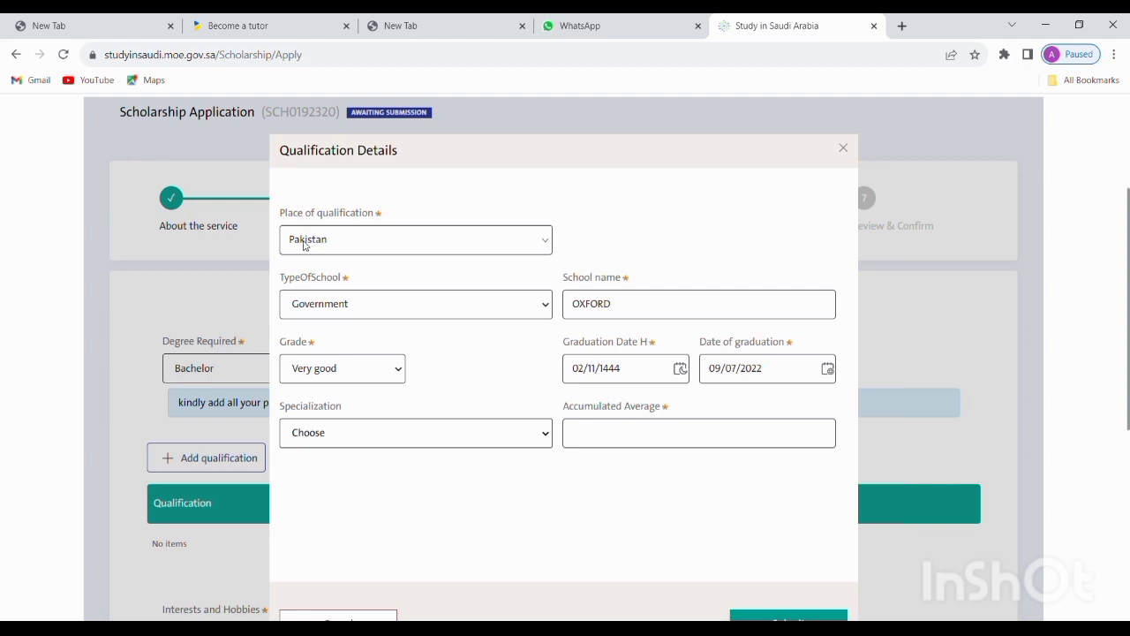
{"action": "left_click", "coordinate": [351, 228]}
{"action": "scroll", "coordinate": [755, 589], "scroll_direction": "down", "scroll_amount": 3}
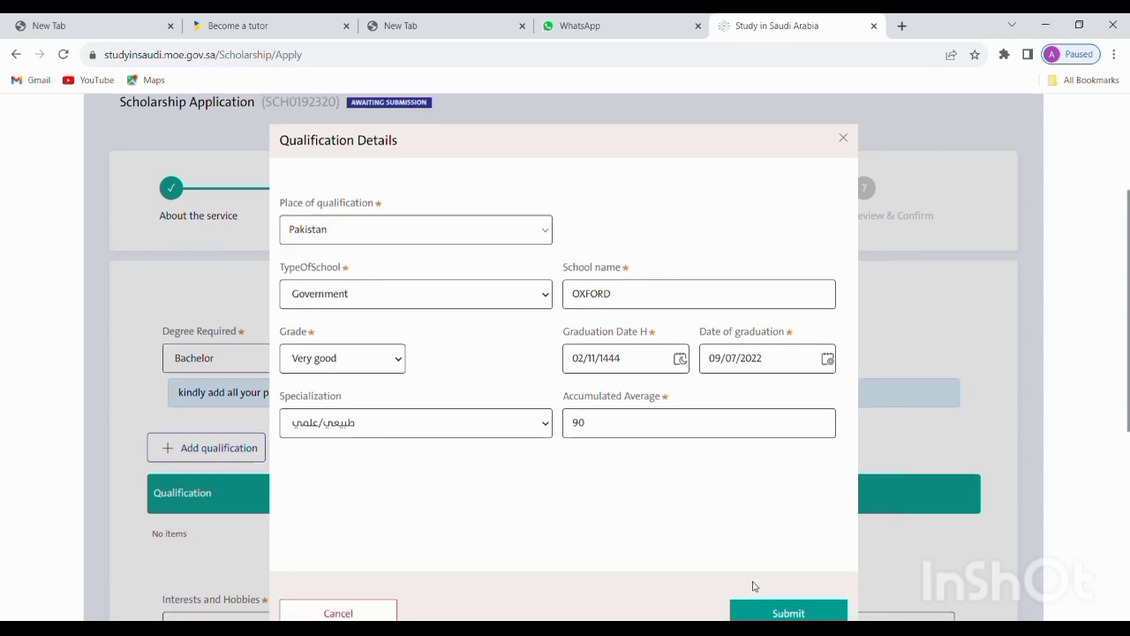
Submit the High School qualification and enter NO for interests/hobbies and volunteer work
{"action": "left_click", "coordinate": [801, 479]}
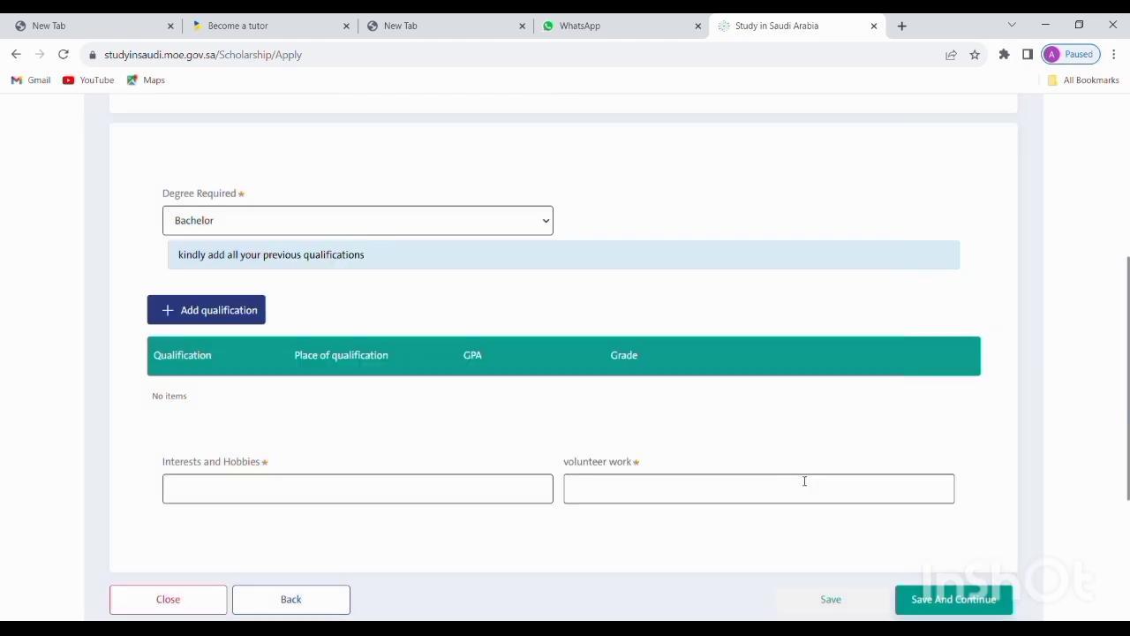
{"action": "scroll", "coordinate": [618, 385], "scroll_direction": "down", "scroll_amount": 3}
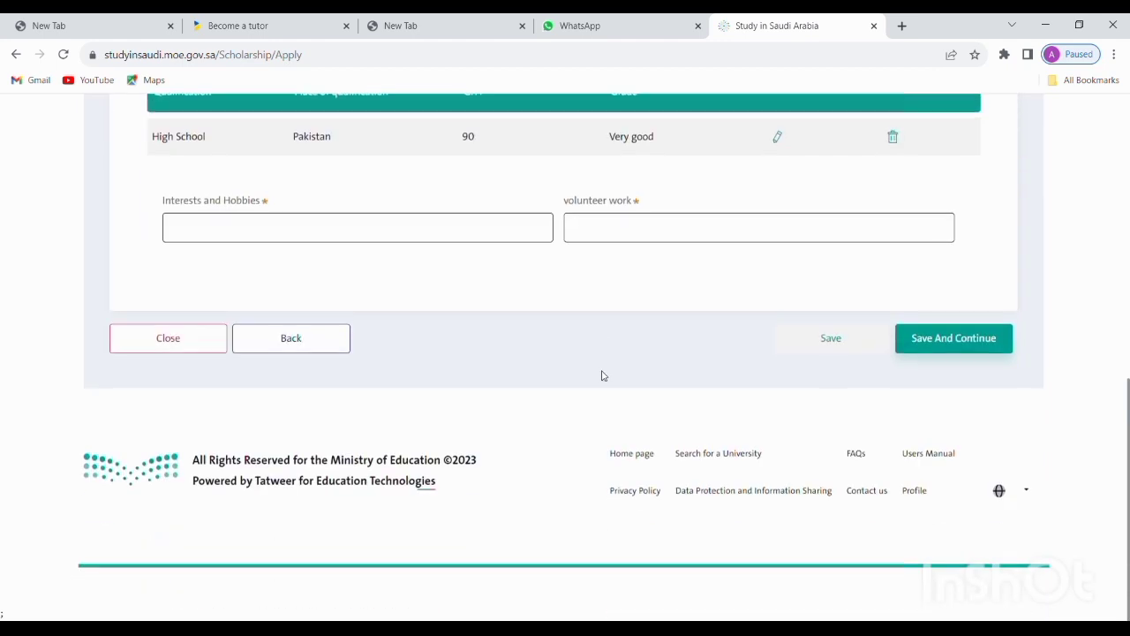
{"action": "scroll", "coordinate": [609, 371], "scroll_direction": "up", "scroll_amount": 2}
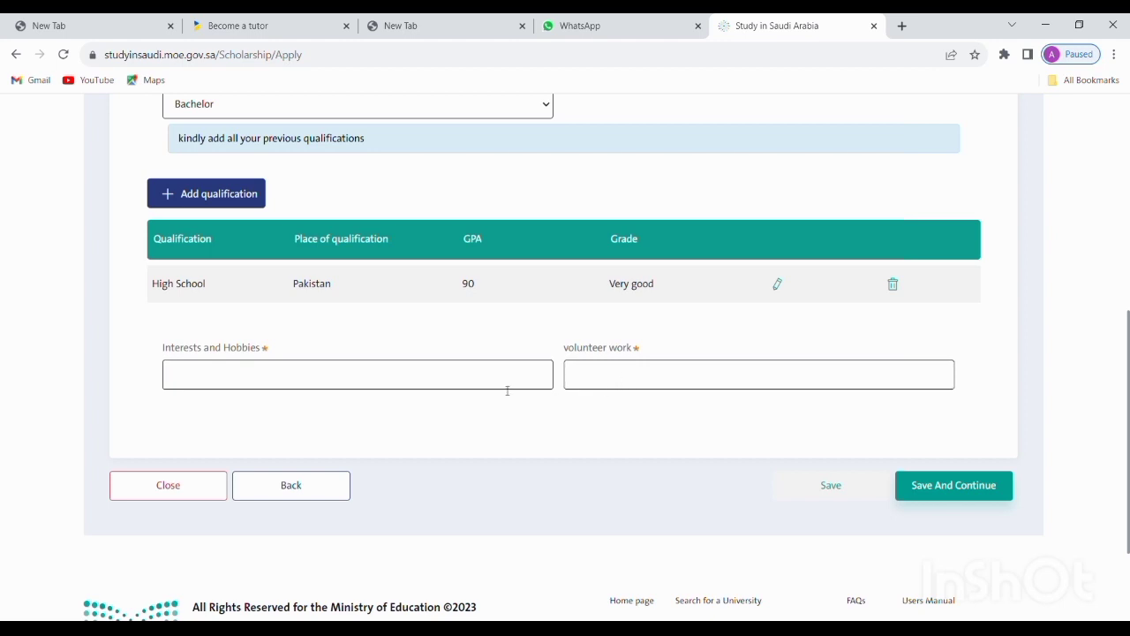
{"action": "left_click", "coordinate": [388, 379]}
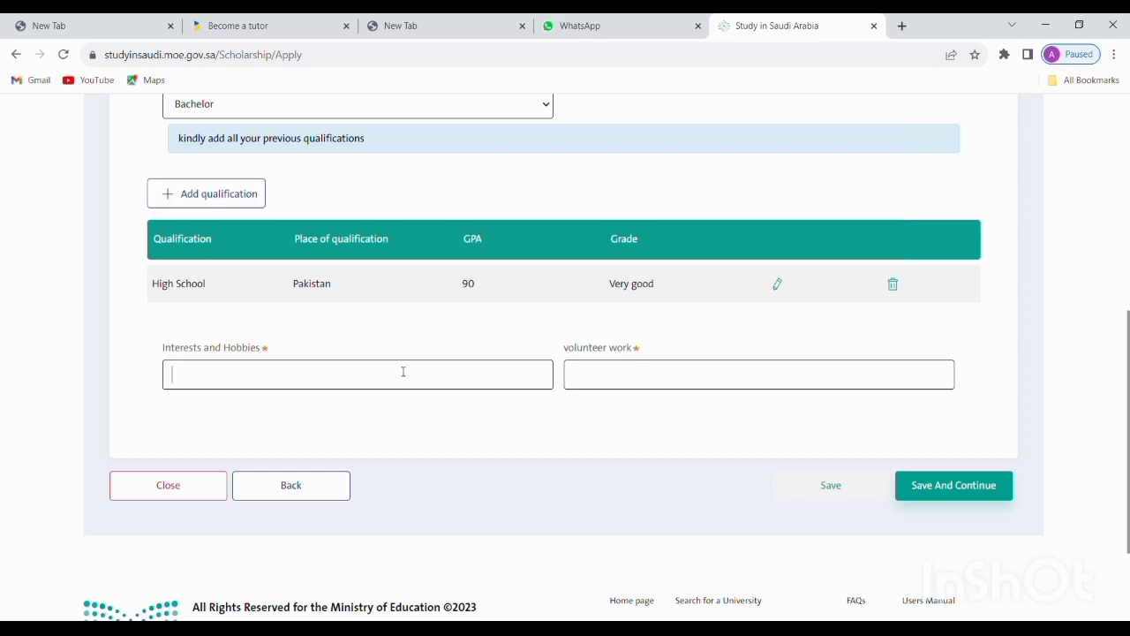
{"action": "type", "text": "NONO"}
Save the qualifications and answer Yes to the Arabic fluency question on Languages Details
{"action": "left_click", "coordinate": [937, 492]}
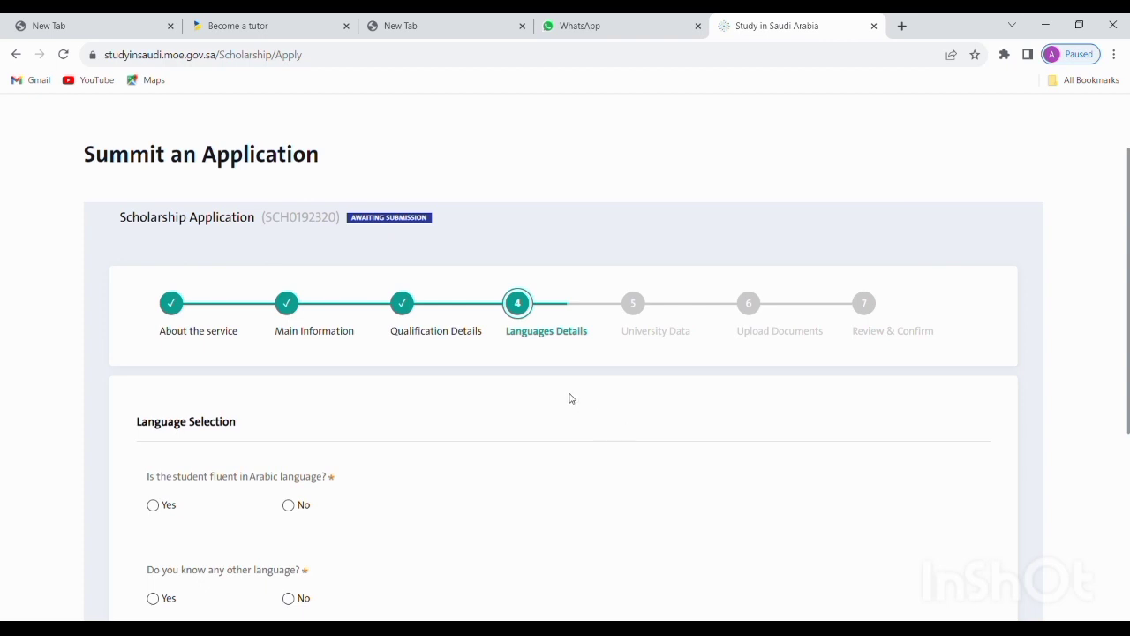
{"action": "scroll", "coordinate": [569, 397], "scroll_direction": "down", "scroll_amount": 3}
{"action": "scroll", "coordinate": [567, 397], "scroll_direction": "up", "scroll_amount": 2}
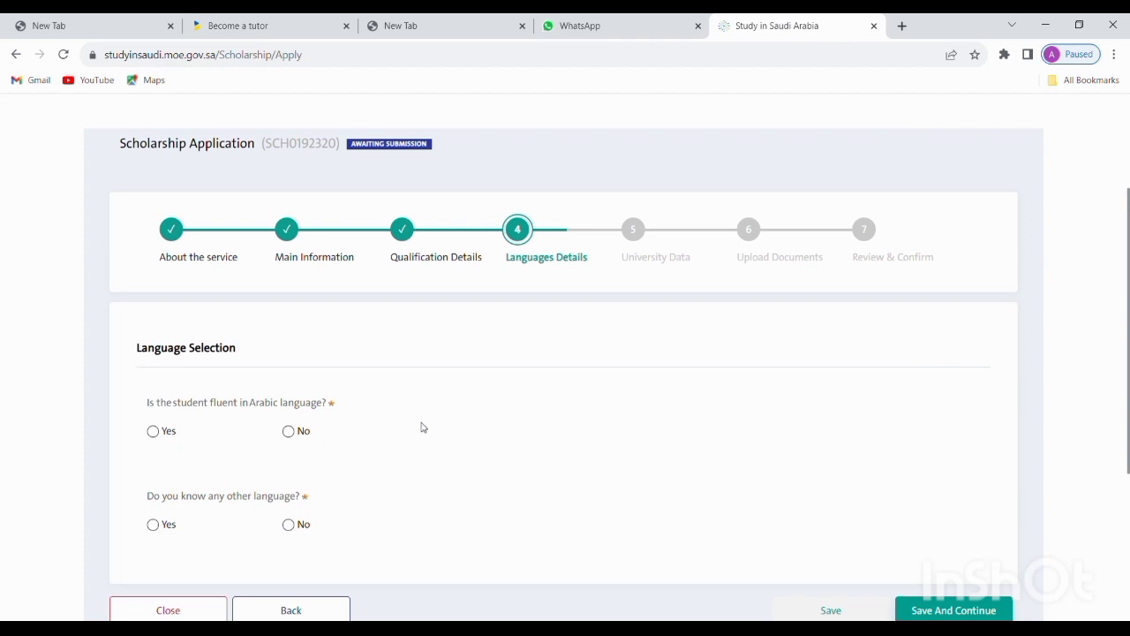
{"action": "left_click", "coordinate": [289, 431]}
{"action": "left_click", "coordinate": [202, 438]}
{"action": "left_click", "coordinate": [158, 430]}
{"action": "left_click", "coordinate": [289, 432]}
{"action": "left_click", "coordinate": [212, 446]}
{"action": "left_click", "coordinate": [154, 431]}
Rate Arabic writing, reading, conversation and listening as Medium, leaving Is Native unticked
{"action": "scroll", "coordinate": [372, 447], "scroll_direction": "down", "scroll_amount": 1}
{"action": "scroll", "coordinate": [372, 447], "scroll_direction": "down", "scroll_amount": 2}
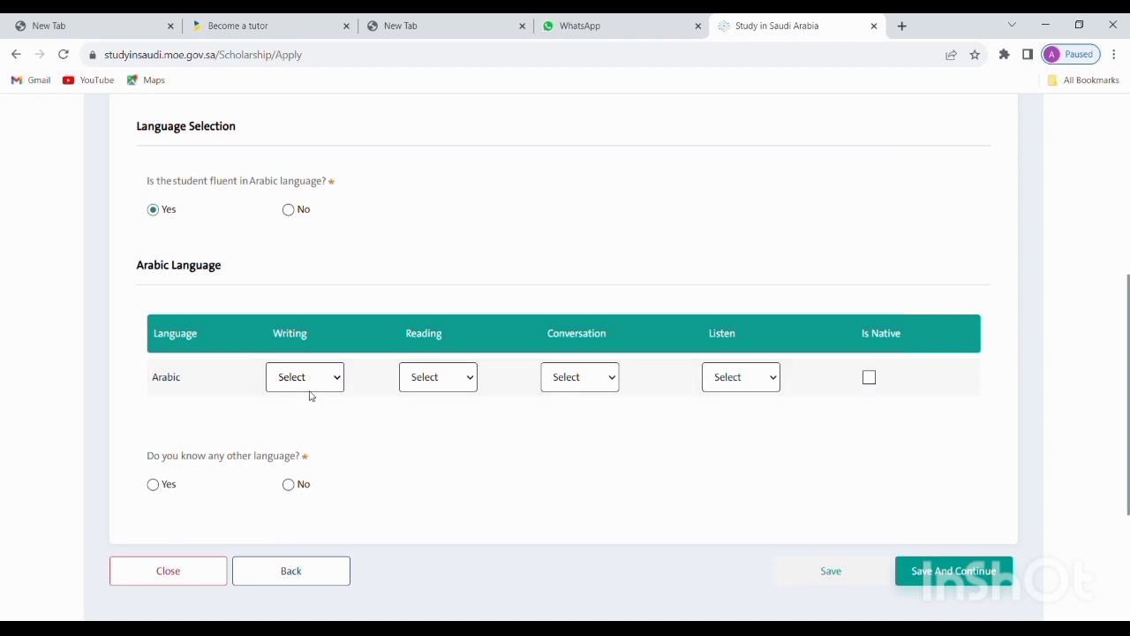
{"action": "left_click", "coordinate": [309, 438]}
{"action": "left_click", "coordinate": [423, 444]}
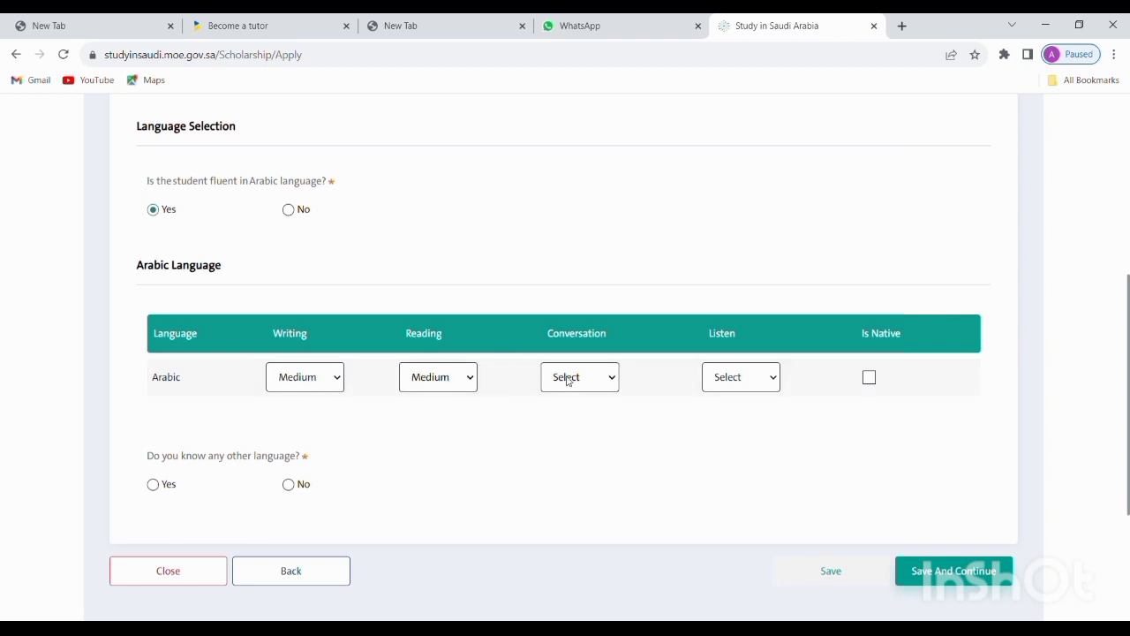
{"action": "left_click", "coordinate": [575, 441]}
{"action": "left_click", "coordinate": [716, 376]}
{"action": "left_click", "coordinate": [740, 446]}
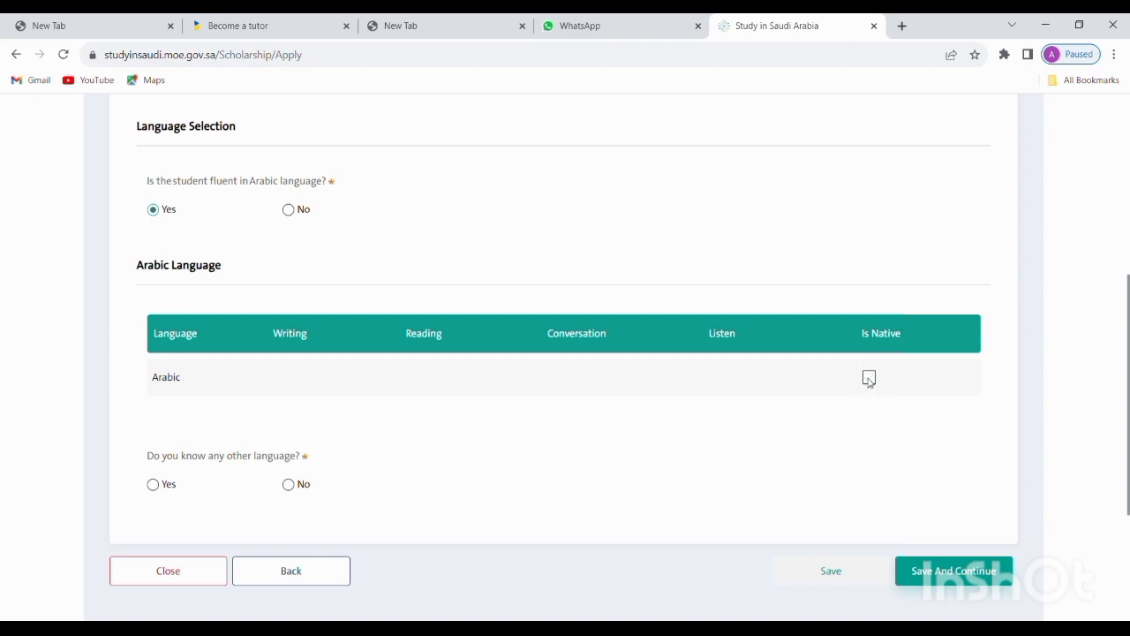
{"action": "left_click", "coordinate": [868, 378]}
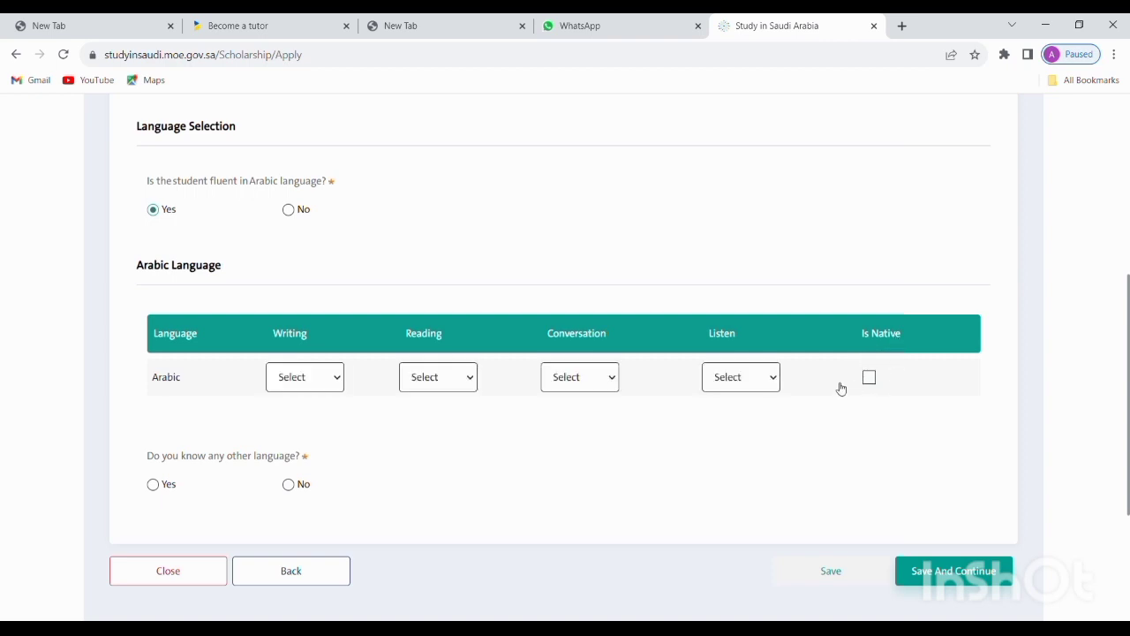
{"action": "left_click", "coordinate": [315, 380]}
{"action": "left_click", "coordinate": [323, 444]}
{"action": "left_click", "coordinate": [454, 387]}
{"action": "left_click", "coordinate": [425, 445]}
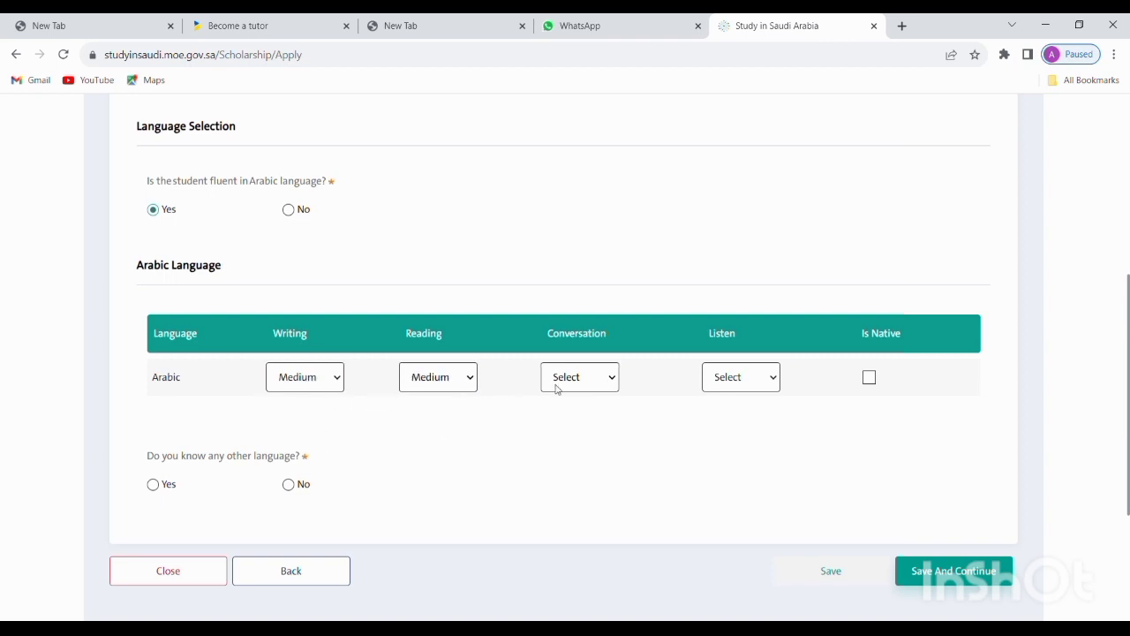
{"action": "left_click", "coordinate": [583, 440]}
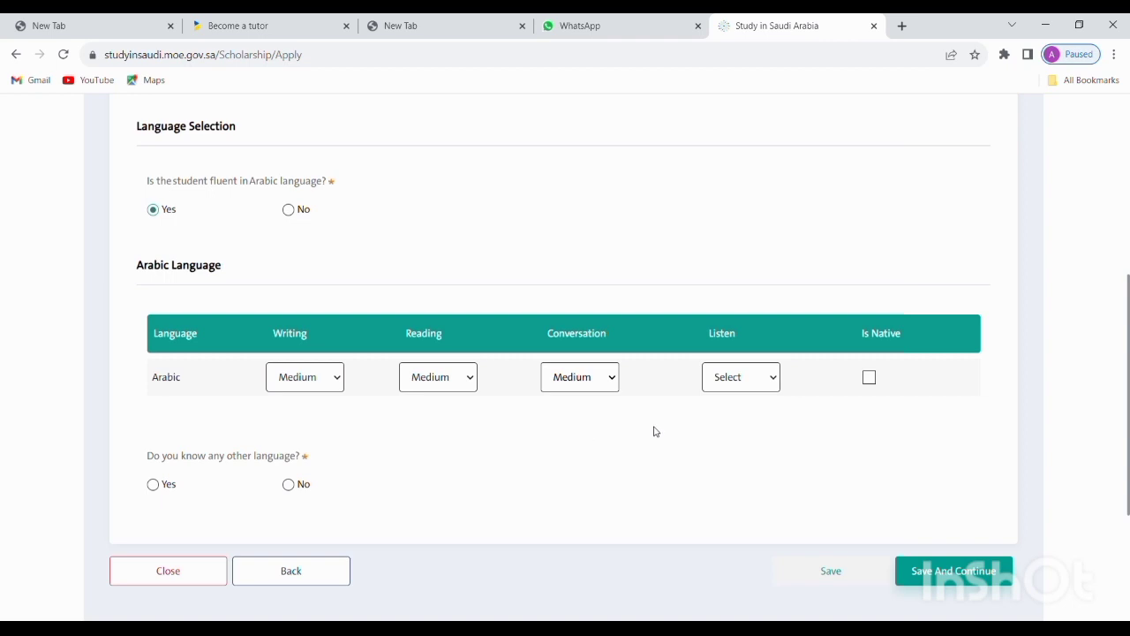
{"action": "left_click", "coordinate": [763, 389]}
{"action": "left_click", "coordinate": [749, 441]}
{"action": "scroll", "coordinate": [249, 433], "scroll_direction": "down", "scroll_amount": 1}
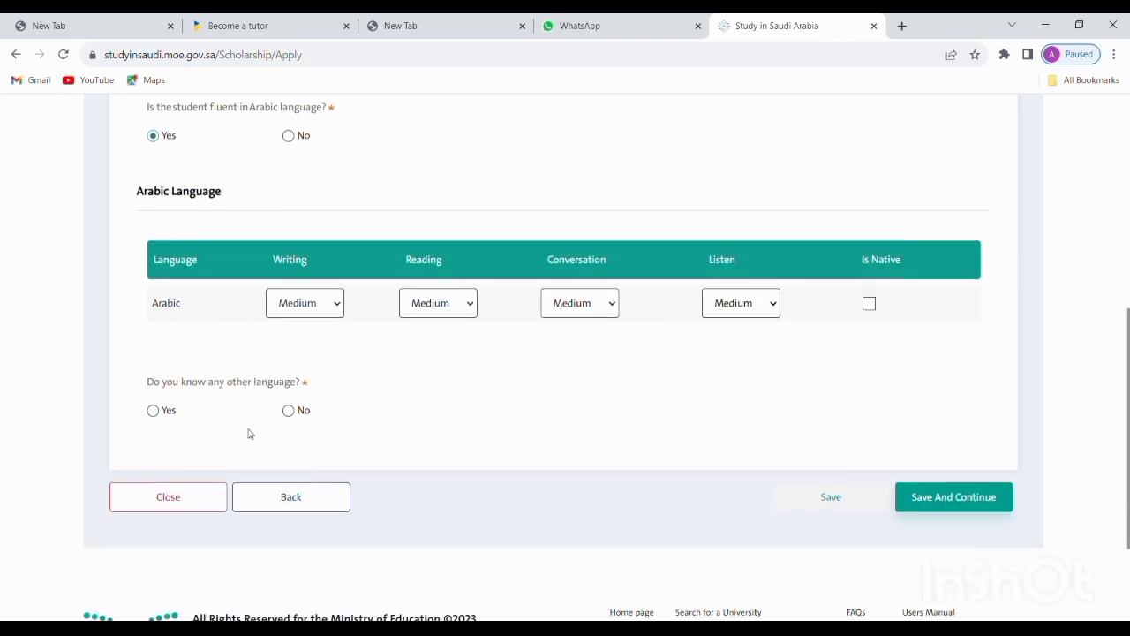
Answer Yes to other languages and add English with level test Unregistered
{"action": "left_click", "coordinate": [154, 410]}
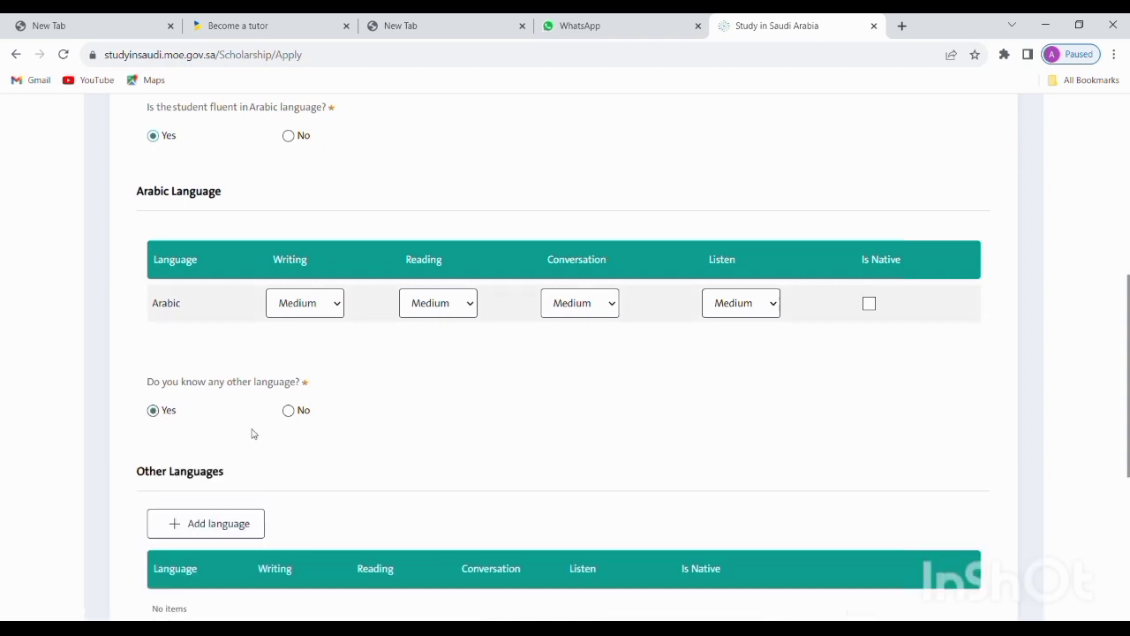
{"action": "scroll", "coordinate": [251, 433], "scroll_direction": "down", "scroll_amount": 2}
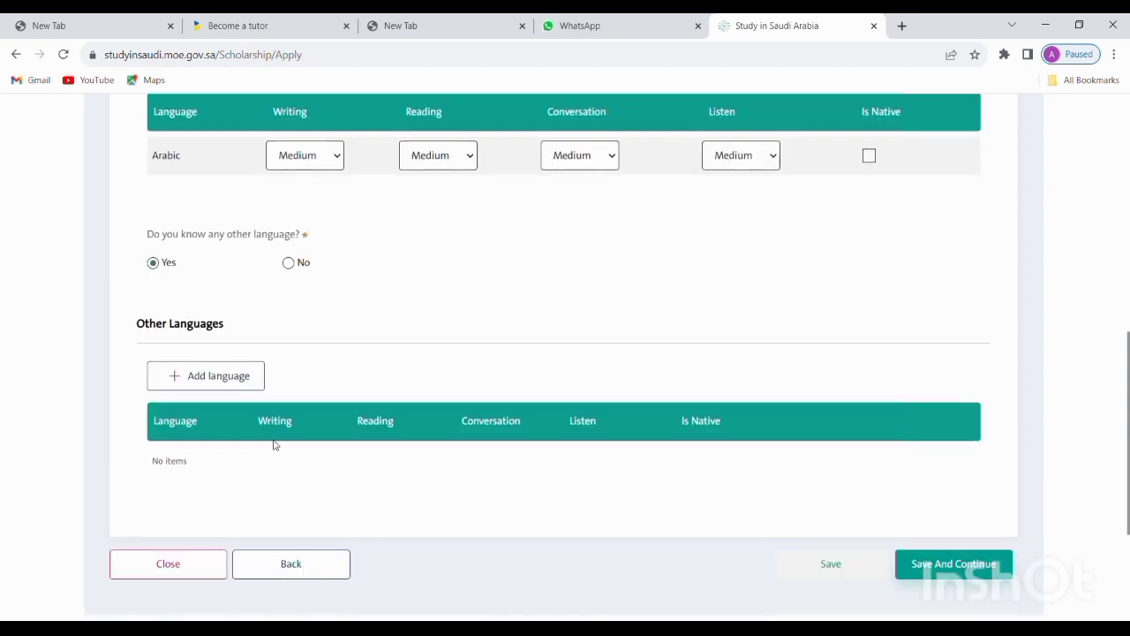
{"action": "left_click", "coordinate": [222, 388]}
{"action": "scroll", "coordinate": [307, 328], "scroll_direction": "up", "scroll_amount": 1}
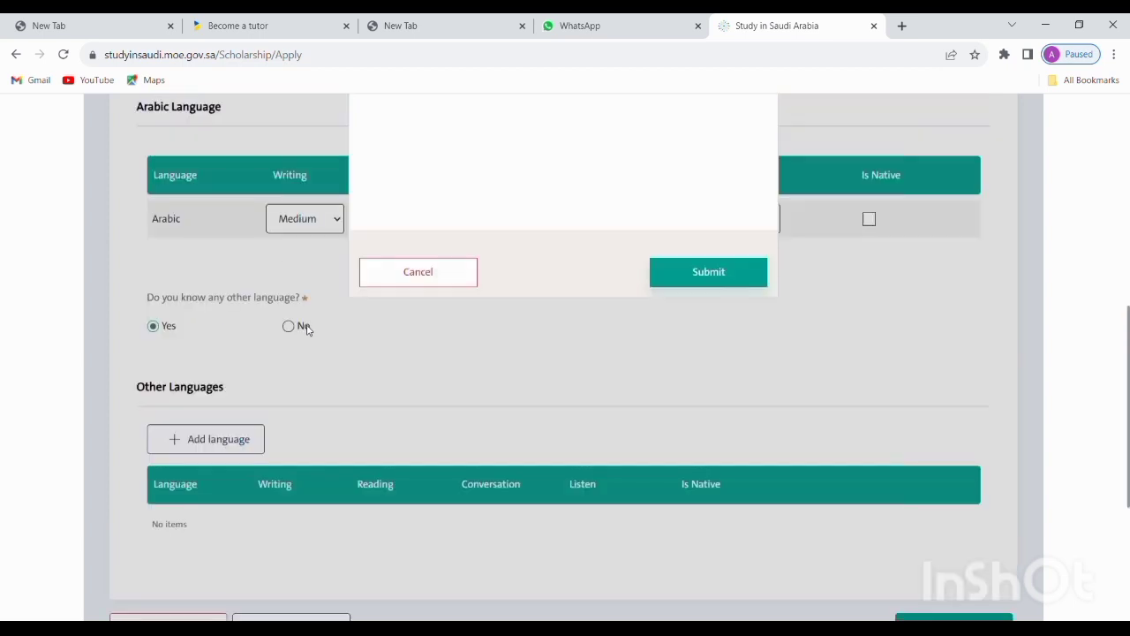
{"action": "scroll", "coordinate": [307, 329], "scroll_direction": "up", "scroll_amount": 5}
{"action": "left_click", "coordinate": [481, 249]}
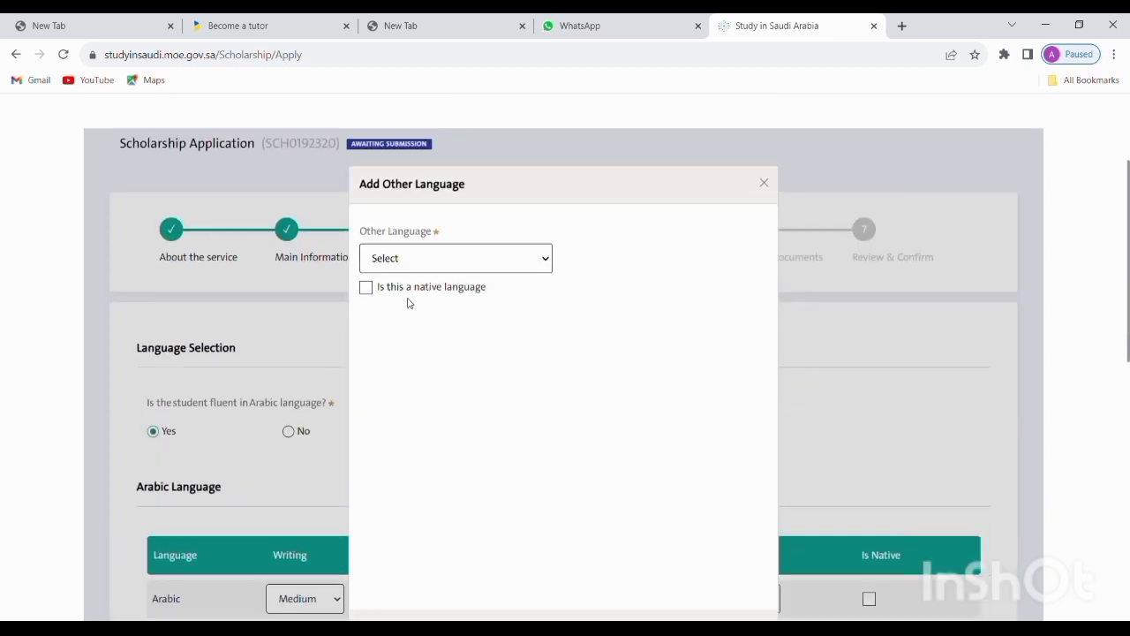
{"action": "left_click", "coordinate": [406, 307]}
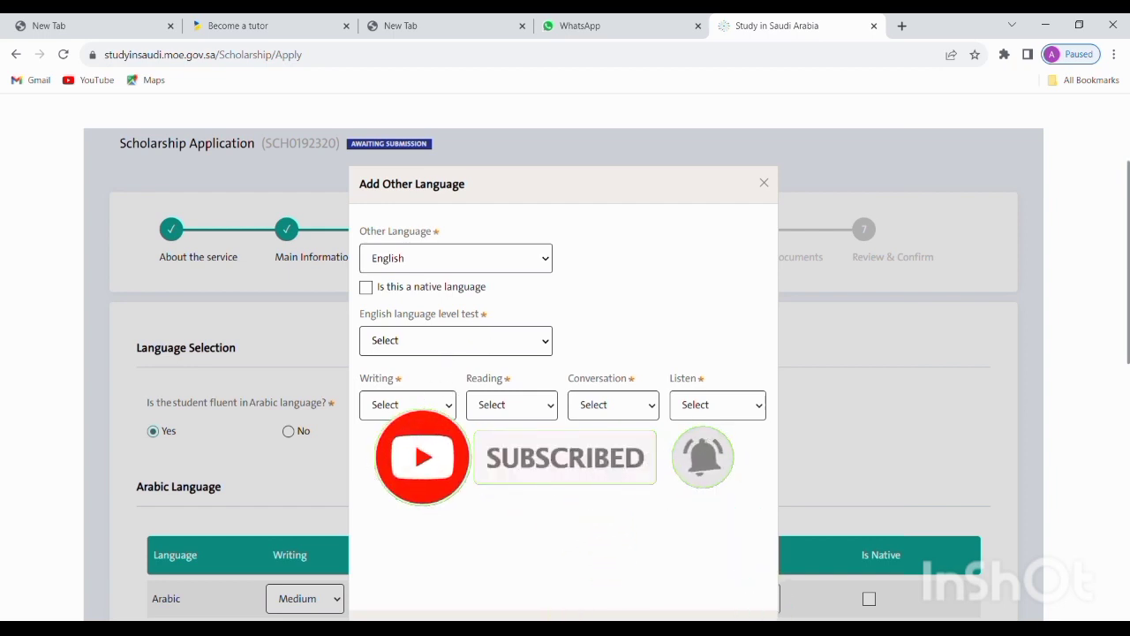
{"action": "left_click", "coordinate": [436, 390]}
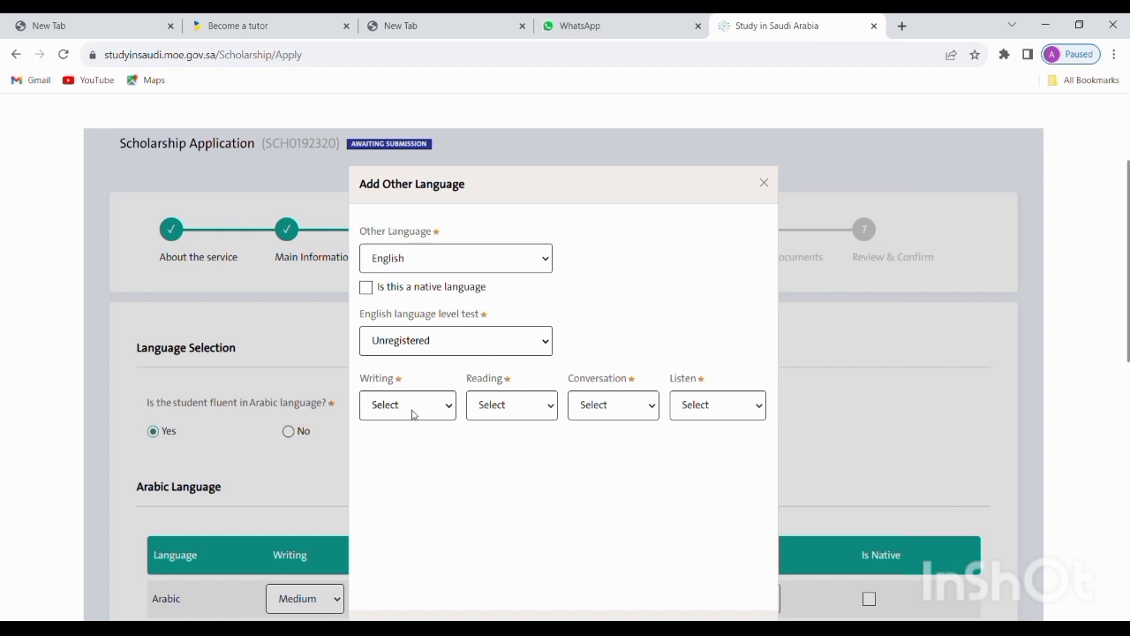
Rate English writing, reading, conversation and listening as Medium and submit the entry
{"action": "left_click", "coordinate": [386, 459]}
{"action": "left_click", "coordinate": [515, 404]}
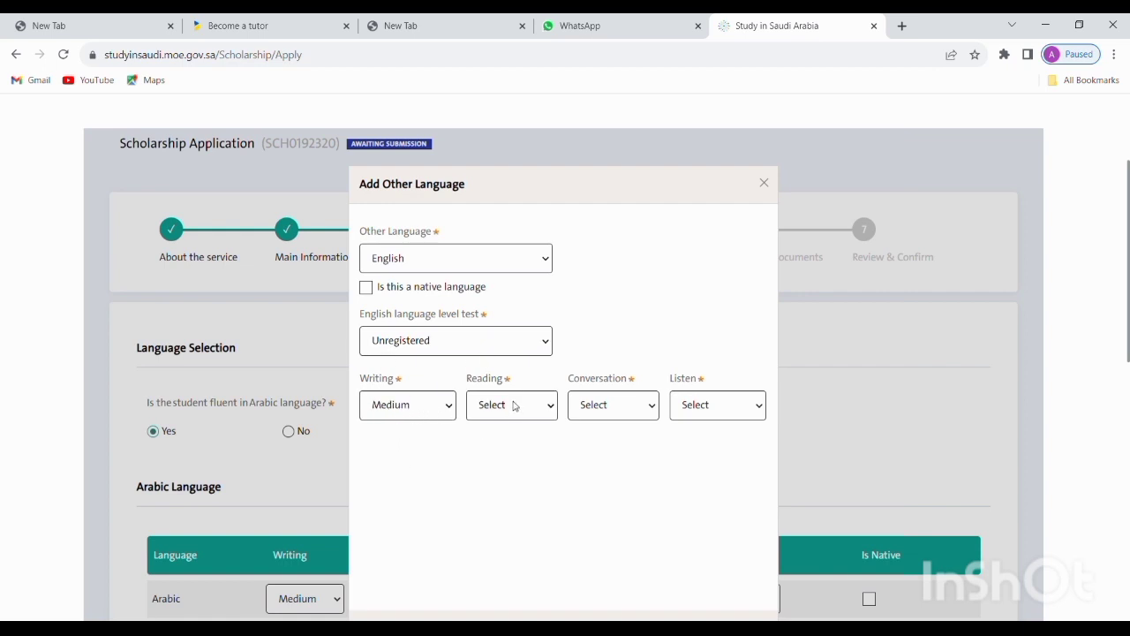
{"action": "left_click", "coordinate": [520, 467]}
{"action": "left_click", "coordinate": [598, 406]}
{"action": "left_click", "coordinate": [601, 474]}
{"action": "left_click", "coordinate": [706, 410]}
{"action": "left_click", "coordinate": [694, 471]}
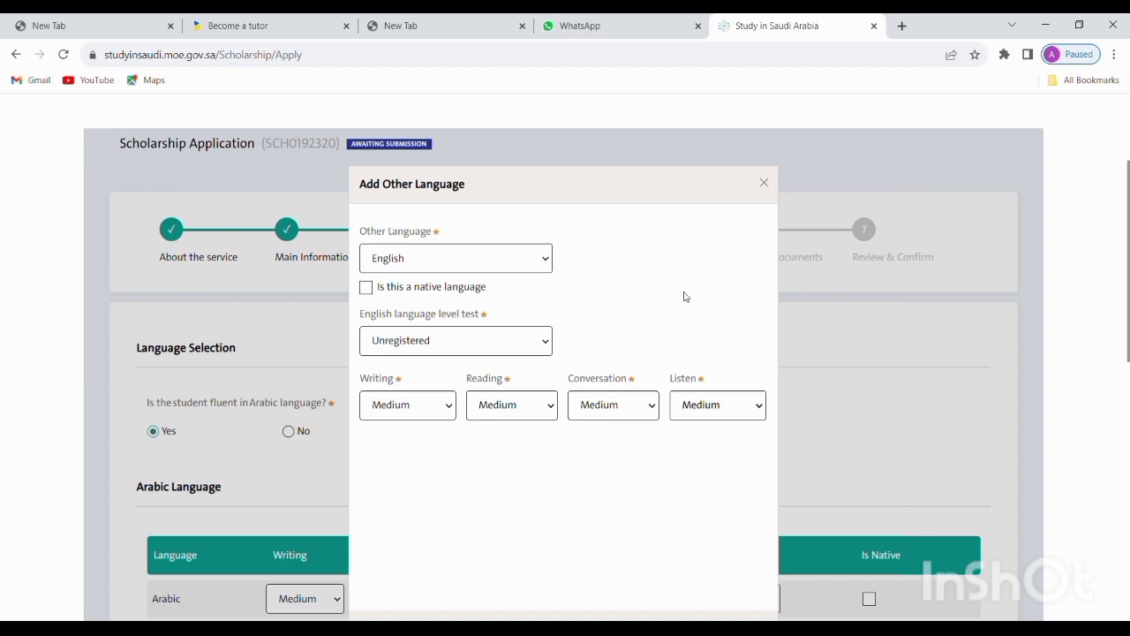
{"action": "scroll", "coordinate": [684, 296], "scroll_direction": "down", "scroll_amount": 3}
{"action": "left_click", "coordinate": [706, 432]}
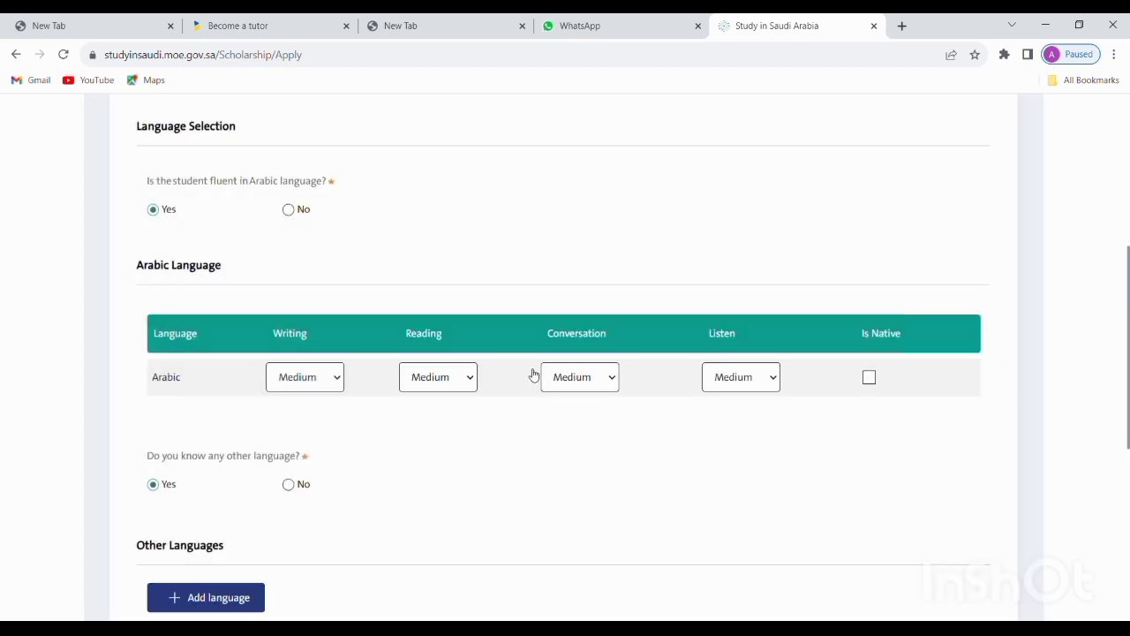
{"action": "scroll", "coordinate": [530, 362], "scroll_direction": "down", "scroll_amount": 4}
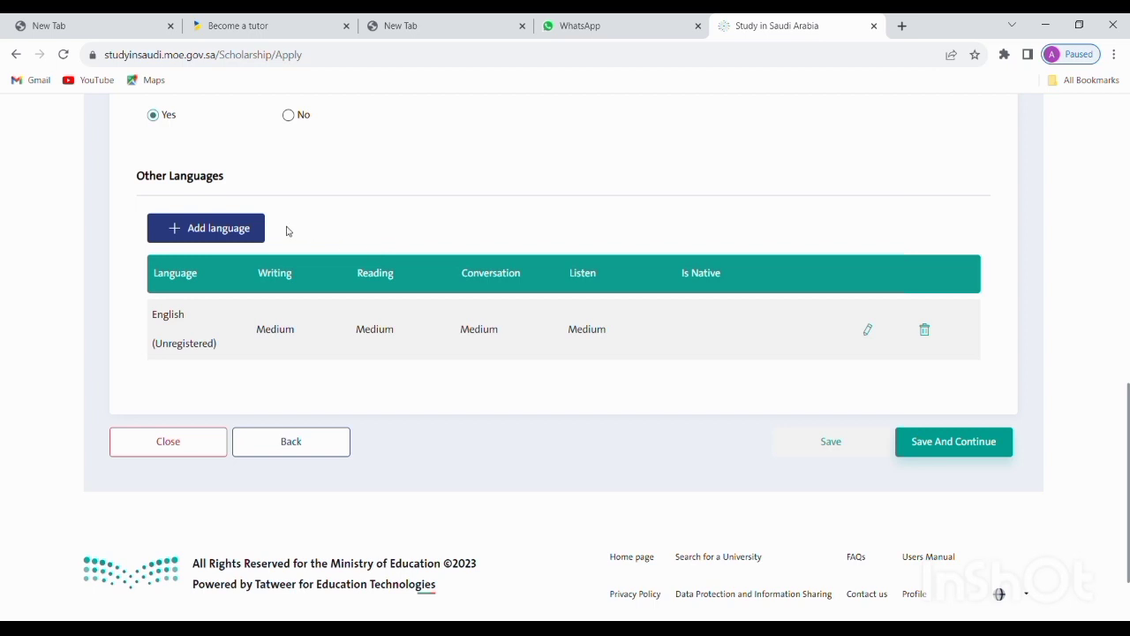
{"action": "scroll", "coordinate": [287, 228], "scroll_direction": "up", "scroll_amount": 2}
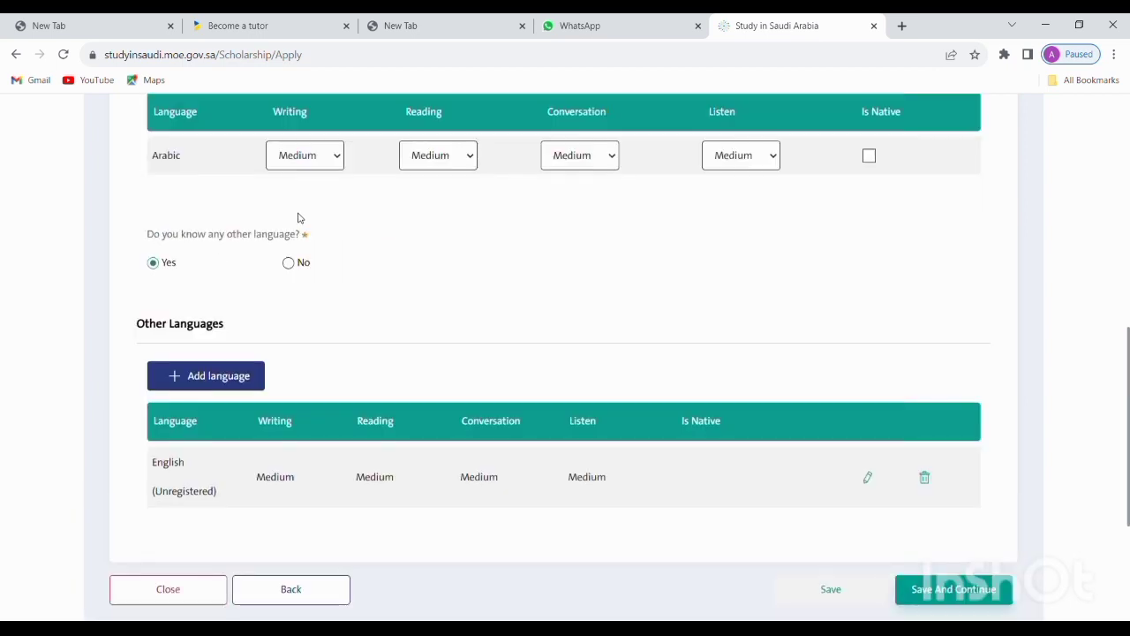
Add Urdu as another language, marked as the native language
{"action": "left_click", "coordinate": [262, 367]}
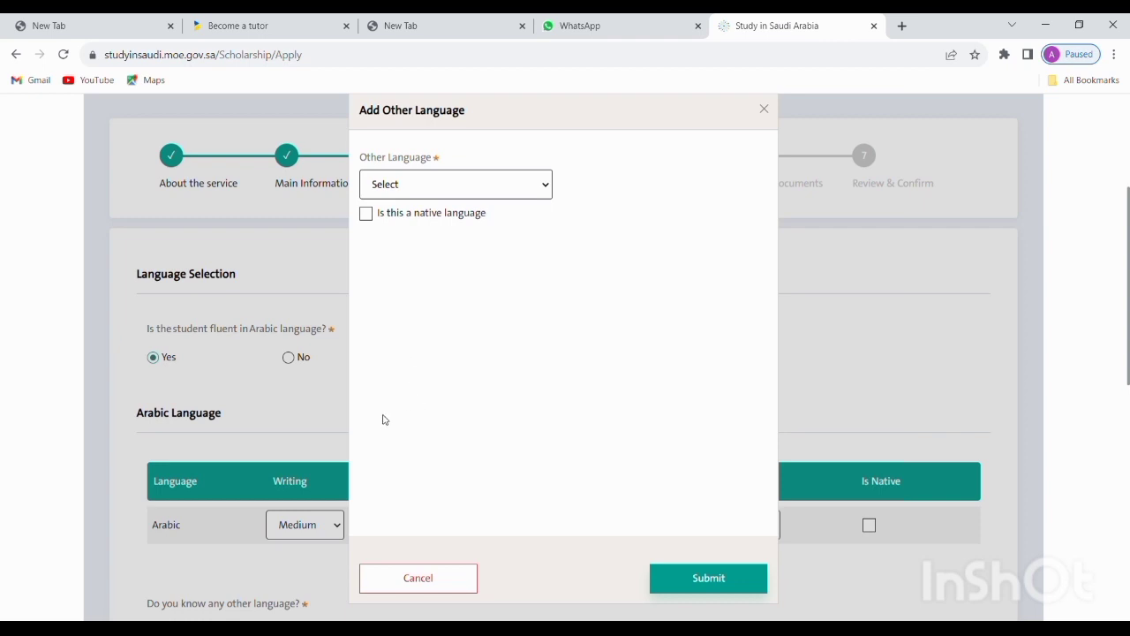
{"action": "left_click", "coordinate": [432, 292]}
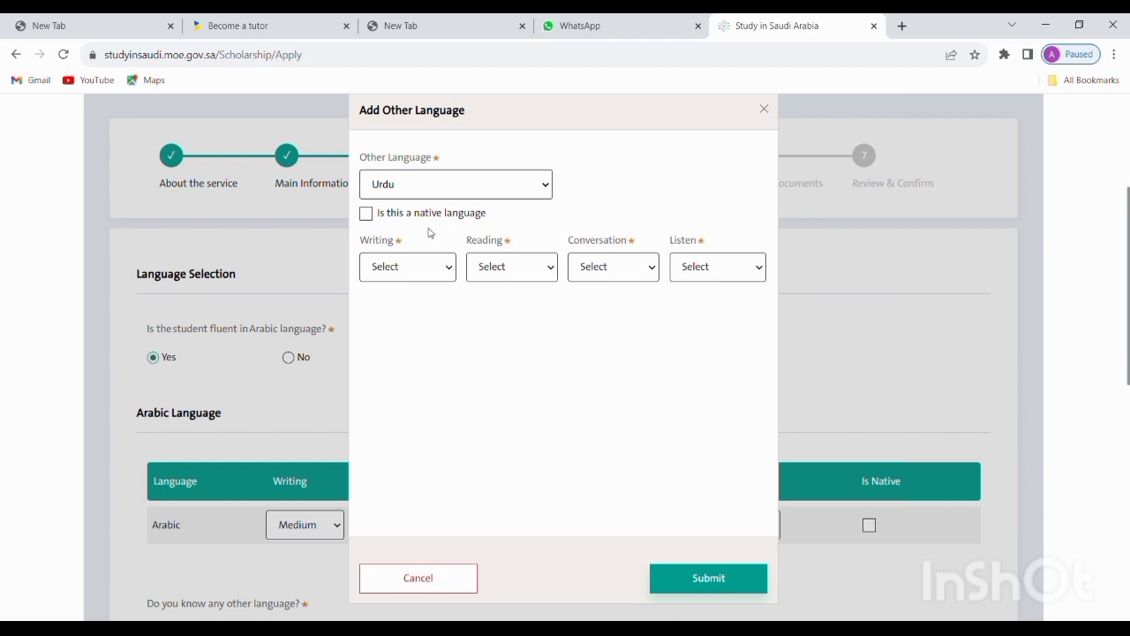
{"action": "left_click", "coordinate": [365, 213]}
{"action": "left_click", "coordinate": [707, 574]}
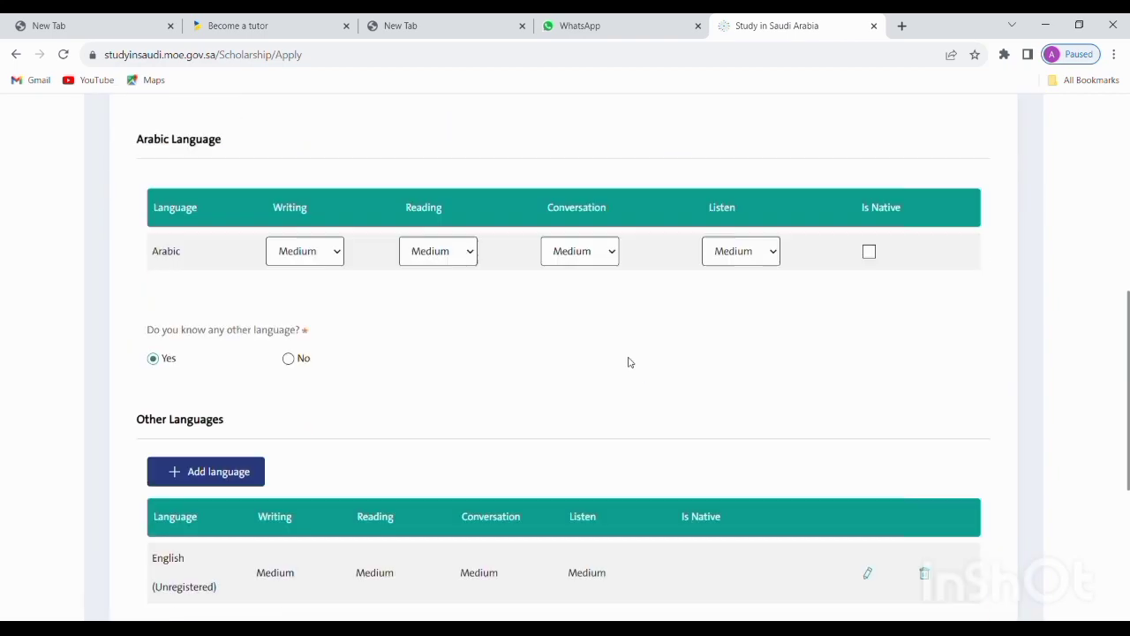
{"action": "scroll", "coordinate": [628, 361], "scroll_direction": "down", "scroll_amount": 2}
{"action": "scroll", "coordinate": [565, 313], "scroll_direction": "up", "scroll_amount": 6}
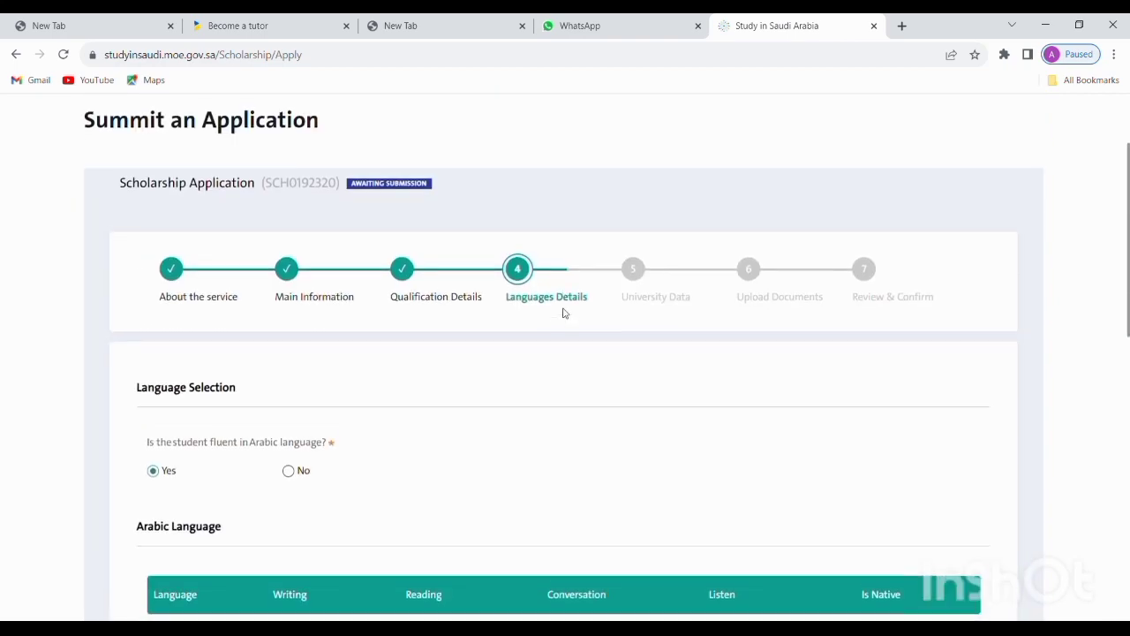
{"action": "scroll", "coordinate": [565, 312], "scroll_direction": "down", "scroll_amount": 7}
{"action": "scroll", "coordinate": [491, 391], "scroll_direction": "up", "scroll_amount": 1}
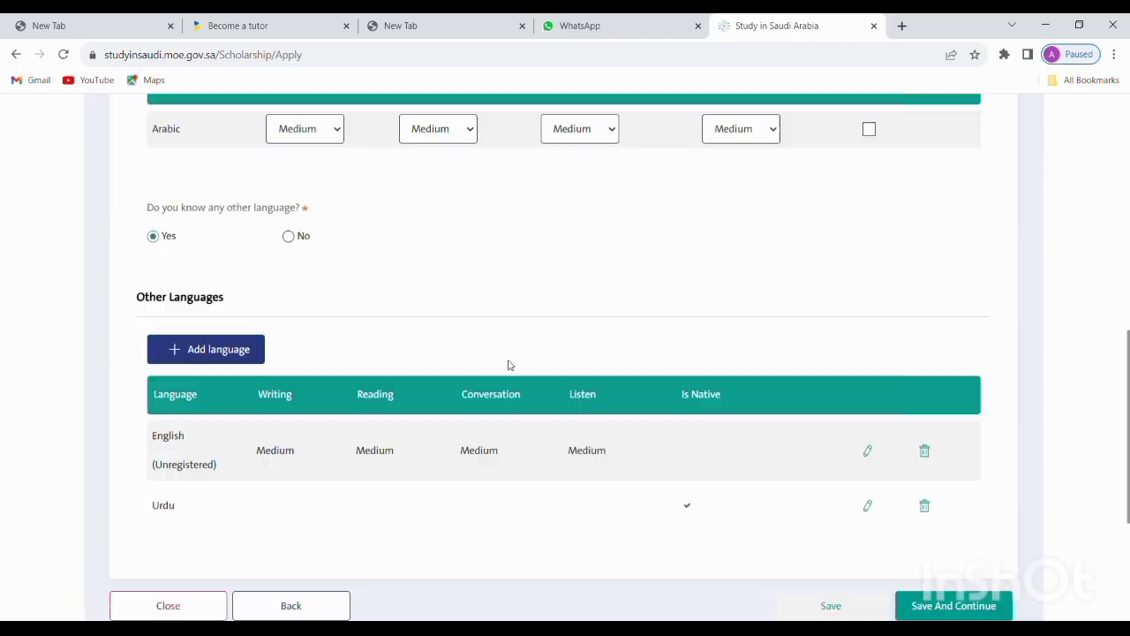
{"action": "scroll", "coordinate": [403, 282], "scroll_direction": "up", "scroll_amount": 2}
{"action": "scroll", "coordinate": [462, 283], "scroll_direction": "down", "scroll_amount": 4}
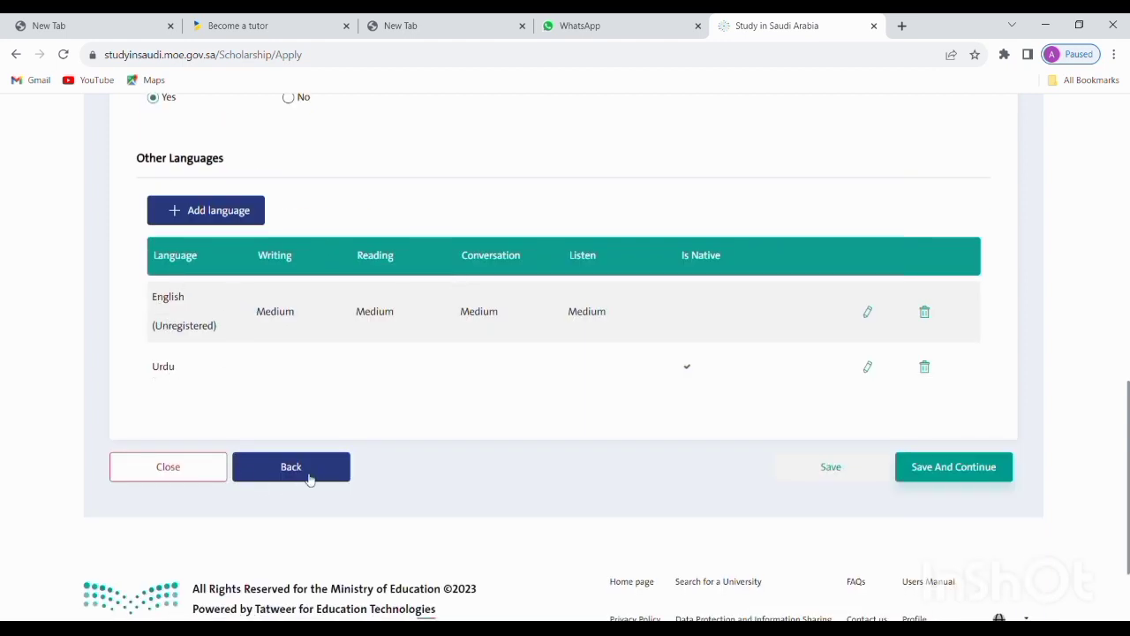
Save the language details and open the Select University dialog on University Data
{"action": "left_click", "coordinate": [967, 468]}
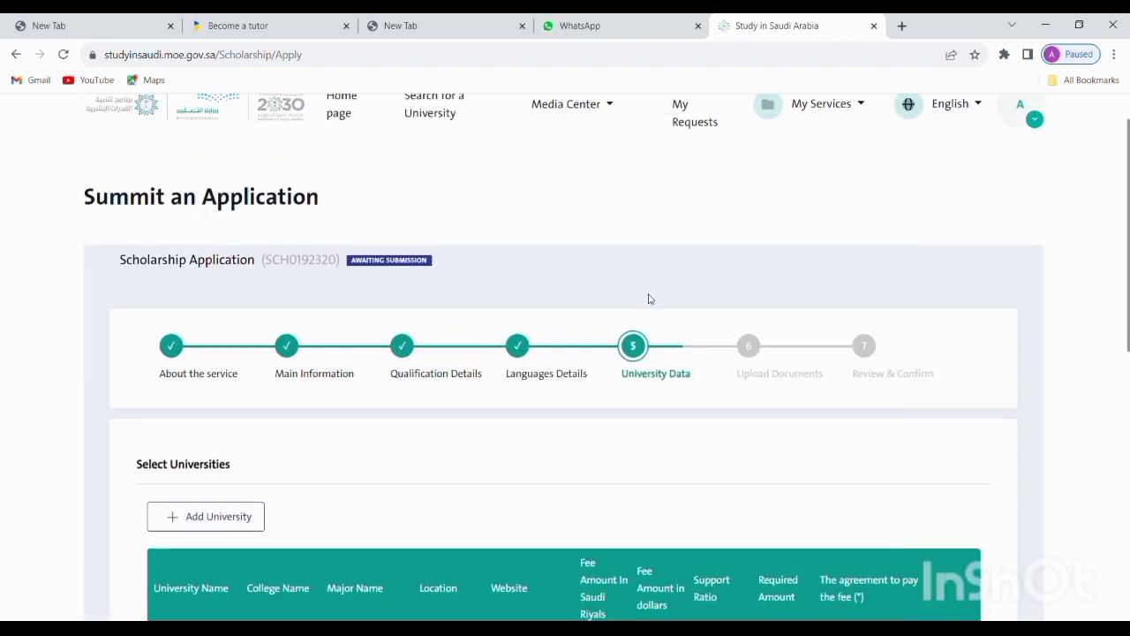
{"action": "scroll", "coordinate": [649, 297], "scroll_direction": "down", "scroll_amount": 1}
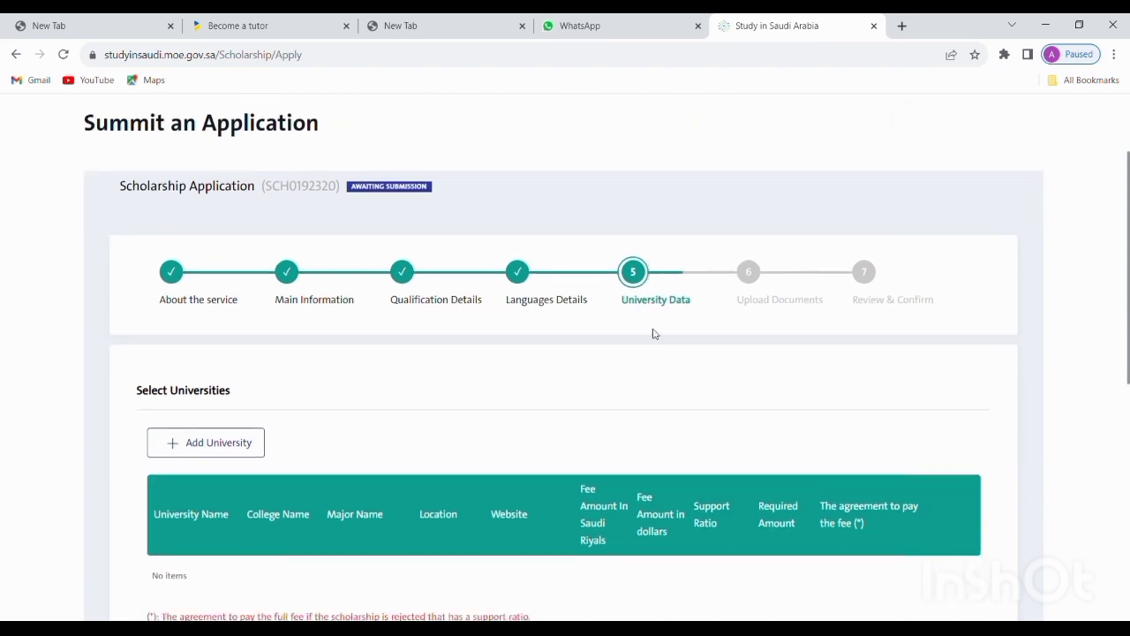
{"action": "scroll", "coordinate": [651, 337], "scroll_direction": "down", "scroll_amount": 3}
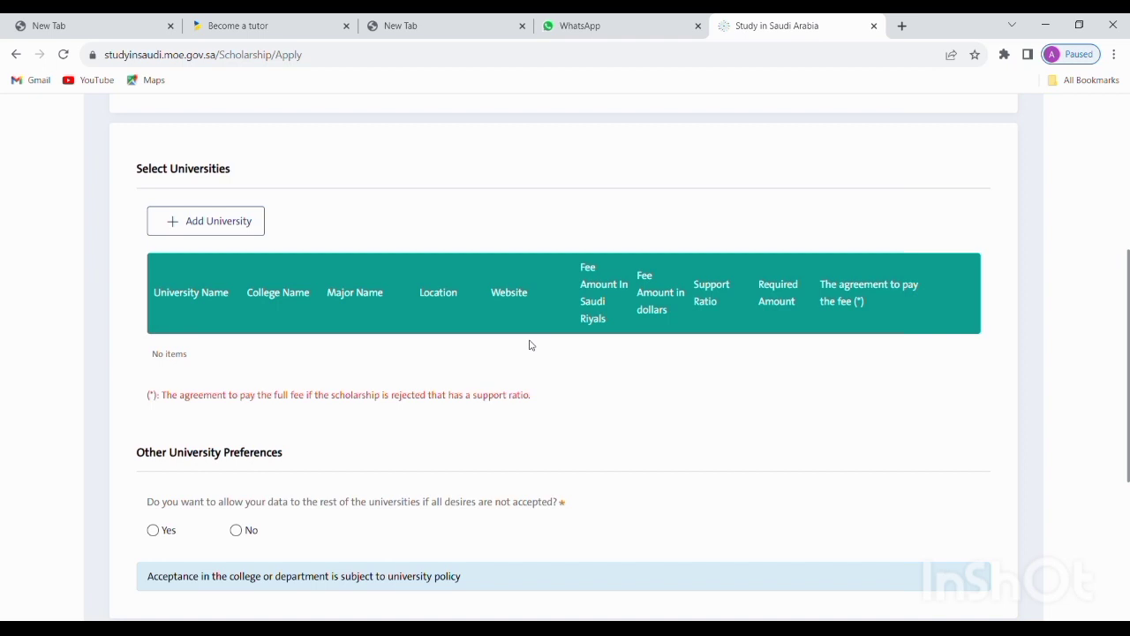
{"action": "left_click", "coordinate": [257, 231]}
{"action": "scroll", "coordinate": [459, 312], "scroll_direction": "up", "scroll_amount": 1}
{"action": "scroll", "coordinate": [494, 317], "scroll_direction": "down", "scroll_amount": 2}
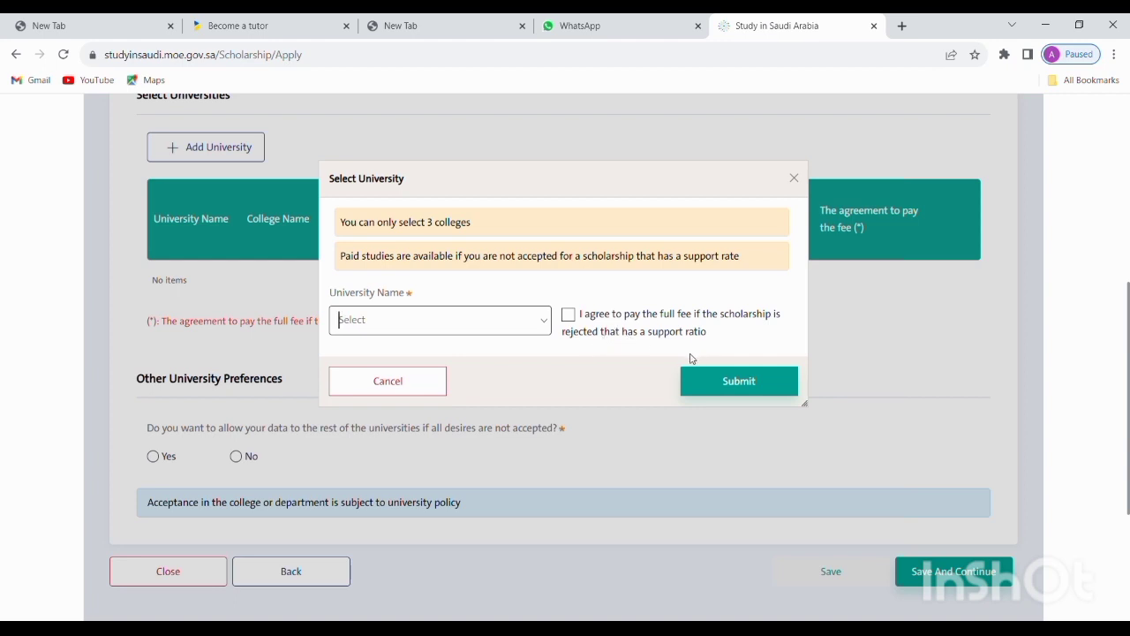
Toggle the full-fee agreement checkbox and open the University Name dropdown list
{"action": "left_click", "coordinate": [567, 318]}
{"action": "scroll", "coordinate": [568, 321], "scroll_direction": "up", "scroll_amount": 3}
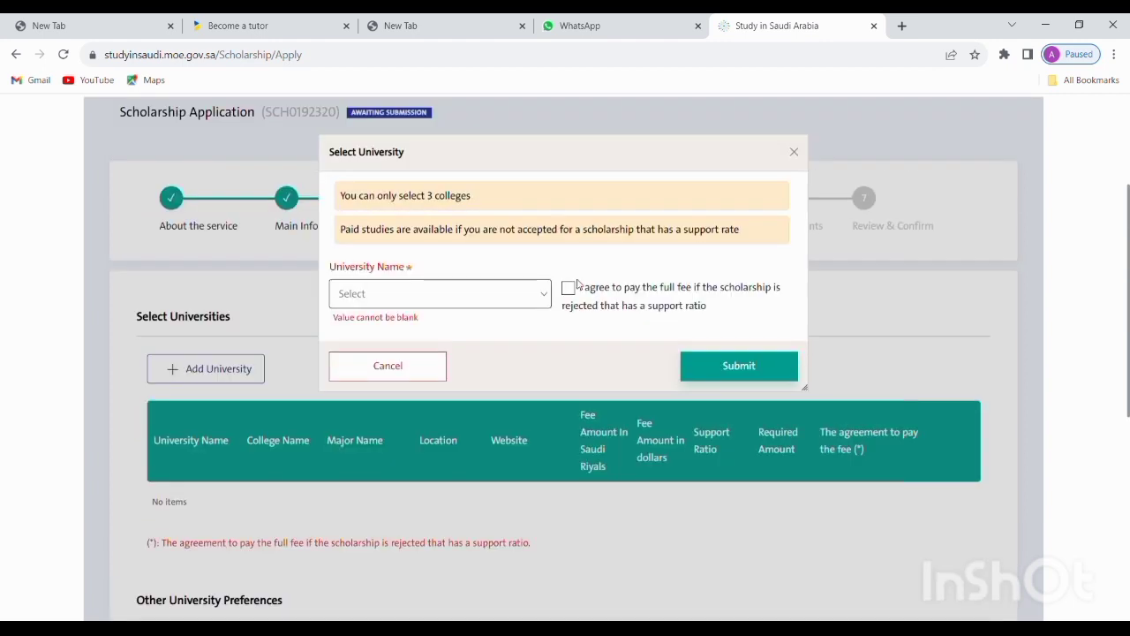
{"action": "left_click", "coordinate": [569, 289]}
{"action": "left_click", "coordinate": [530, 300]}
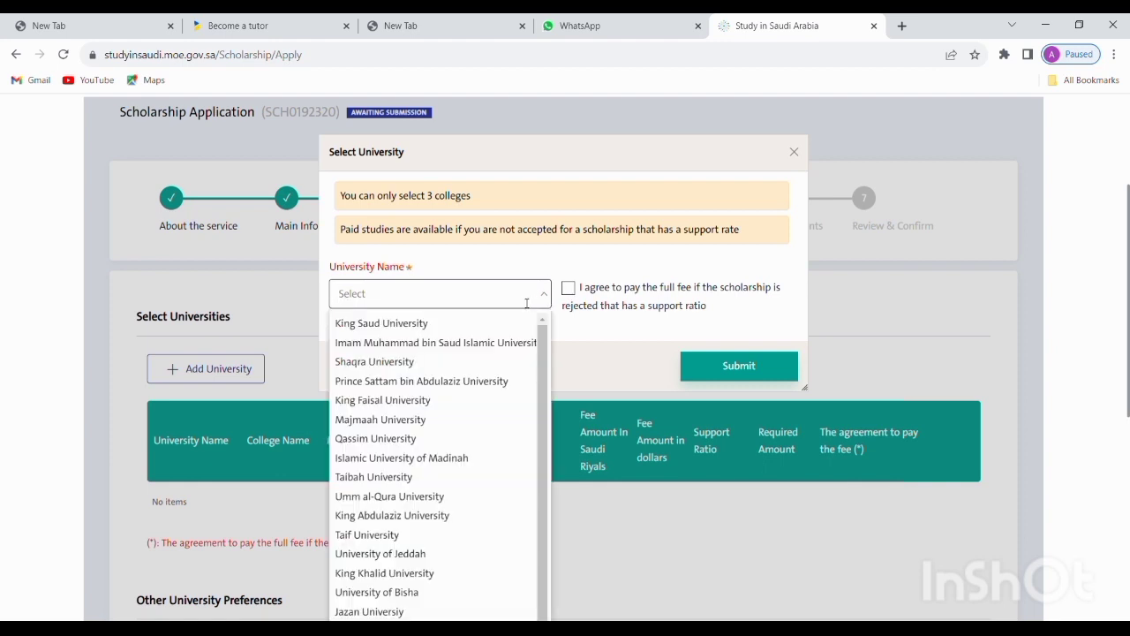
{"action": "scroll", "coordinate": [468, 315], "scroll_direction": "down", "scroll_amount": 2}
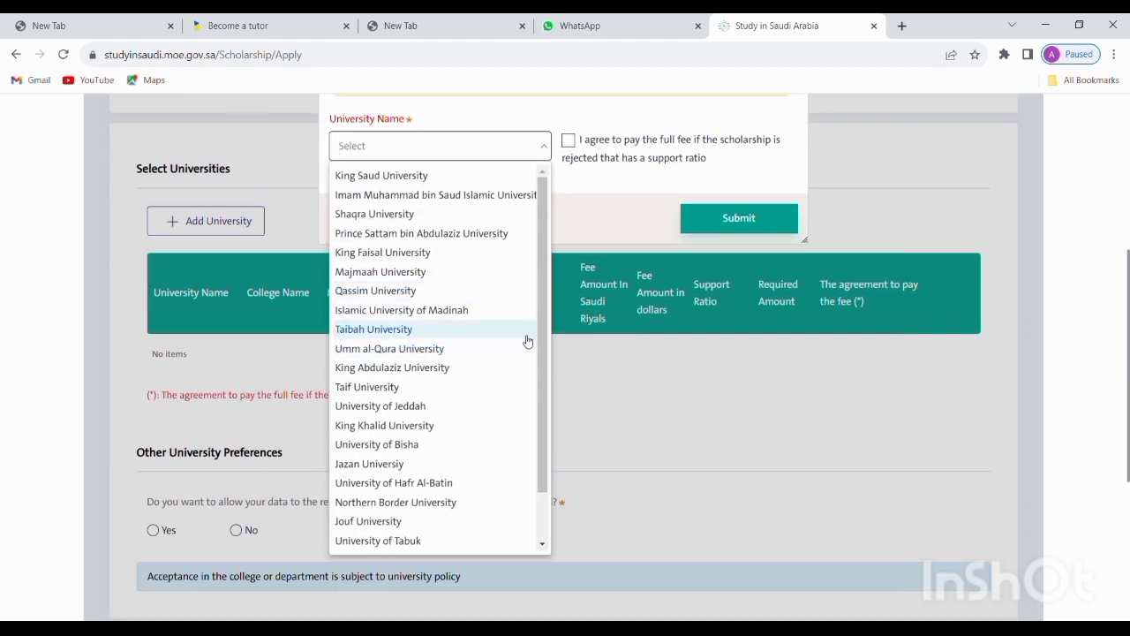
{"action": "left_click_drag", "start_coordinate": [545, 311], "coordinate": [573, 302]}
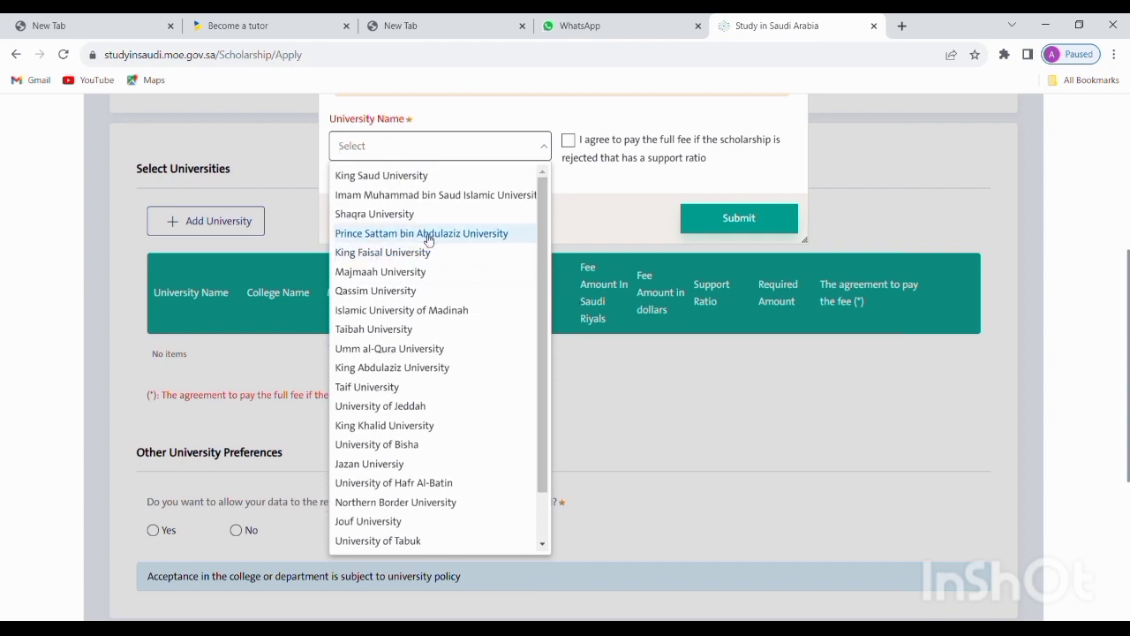
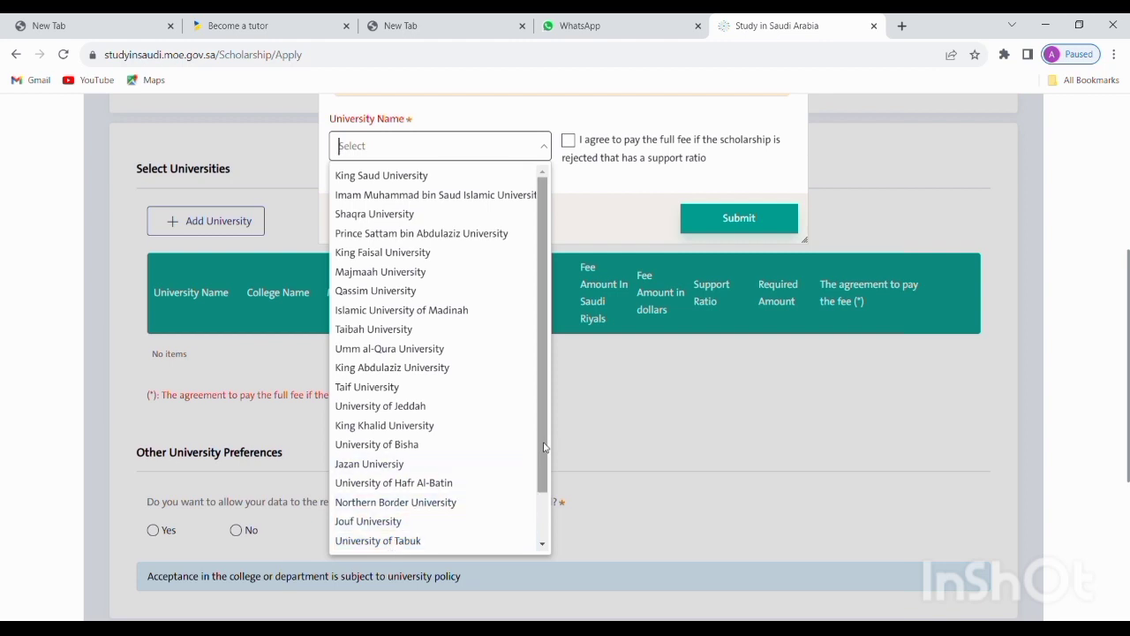
Select Imam Muhammad bin Saud Islamic University and review its Riyadh colleges, fees and support ratios
{"action": "left_click_drag", "start_coordinate": [544, 448], "coordinate": [548, 499]}
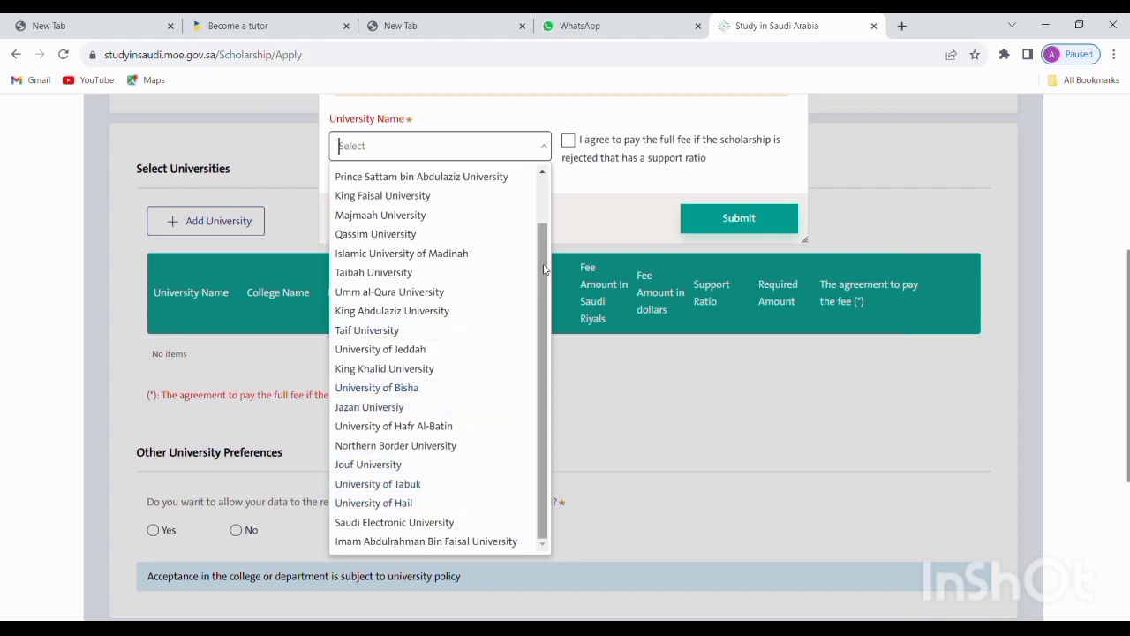
{"action": "left_click_drag", "start_coordinate": [543, 269], "coordinate": [546, 219]}
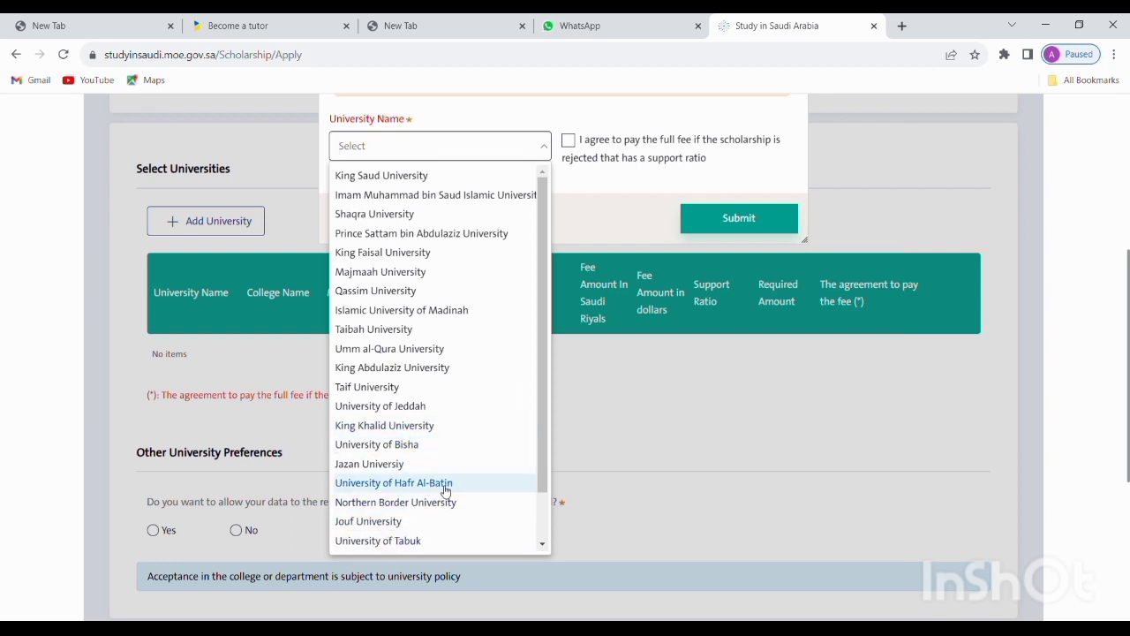
{"action": "scroll", "coordinate": [446, 491], "scroll_direction": "down", "scroll_amount": 1}
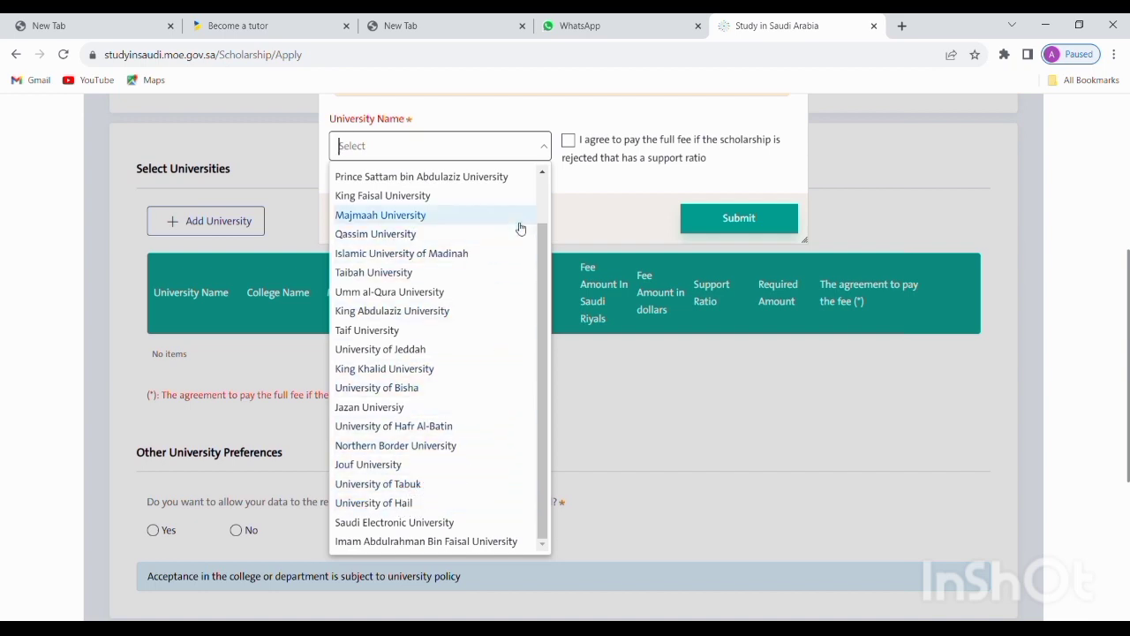
{"action": "scroll", "coordinate": [448, 269], "scroll_direction": "up", "scroll_amount": 1}
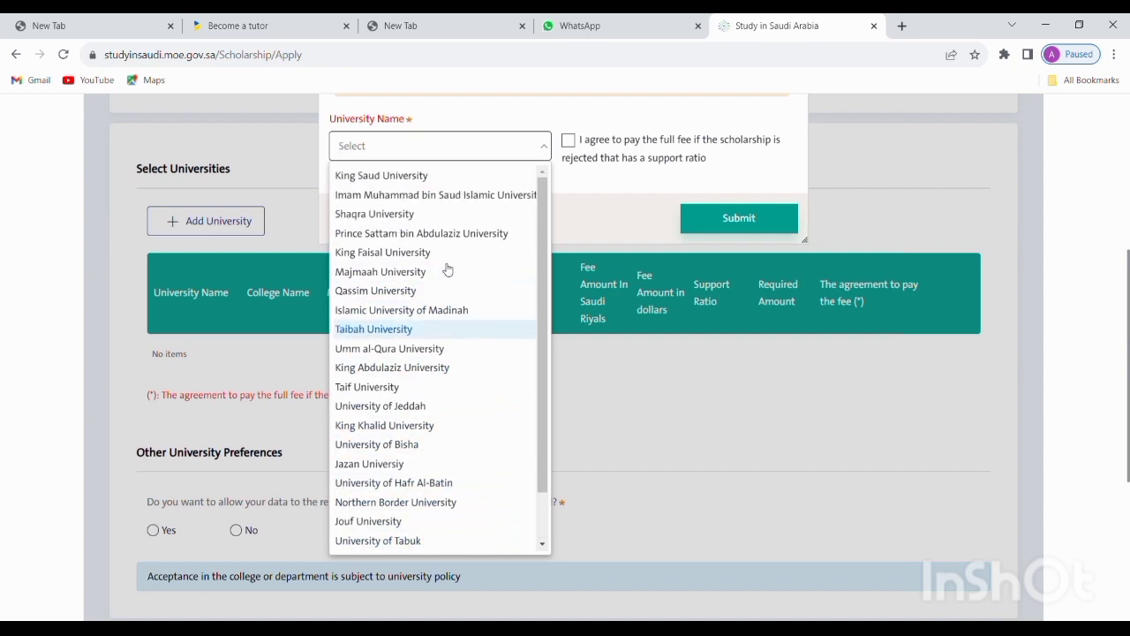
{"action": "left_click", "coordinate": [432, 194]}
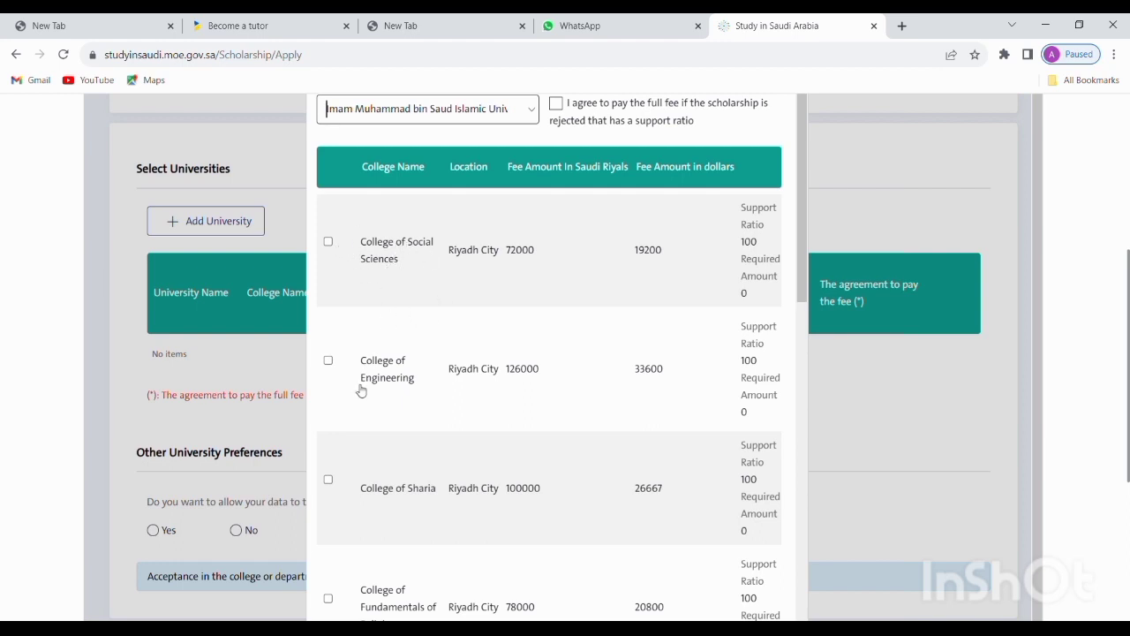
{"action": "scroll", "coordinate": [417, 380], "scroll_direction": "down", "scroll_amount": 2}
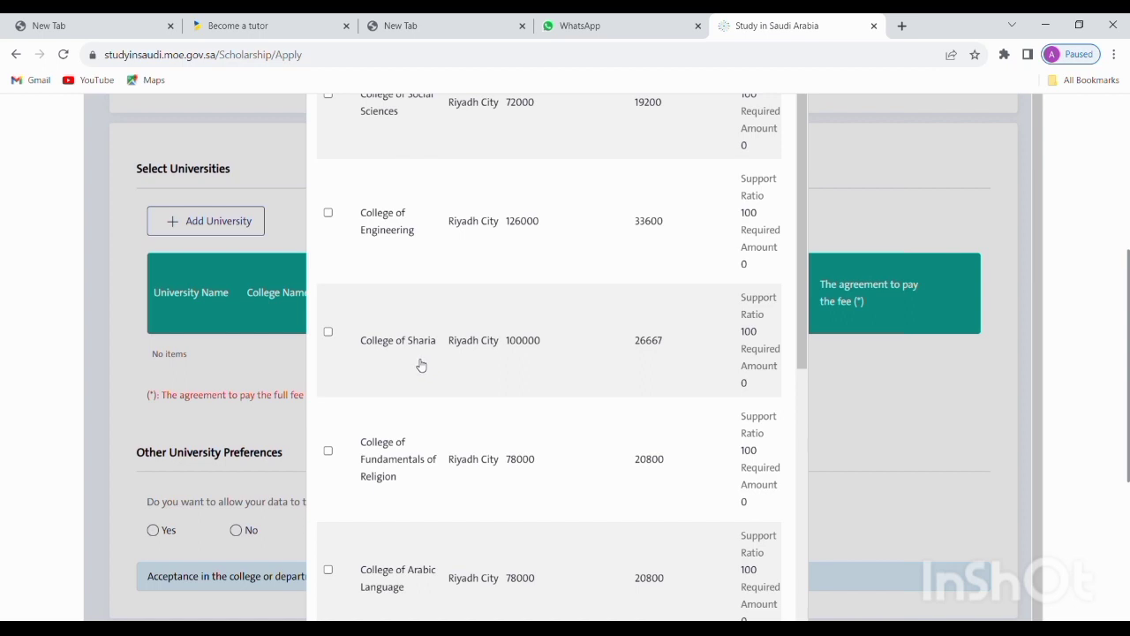
{"action": "scroll", "coordinate": [418, 366], "scroll_direction": "down", "scroll_amount": 1}
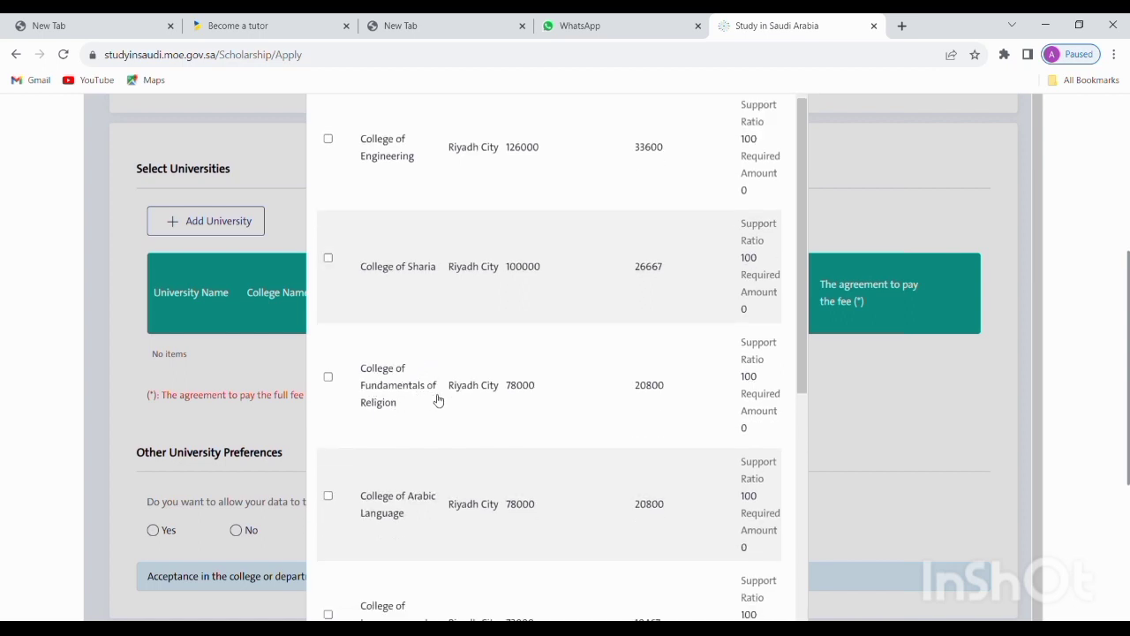
{"action": "scroll", "coordinate": [393, 428], "scroll_direction": "down", "scroll_amount": 2}
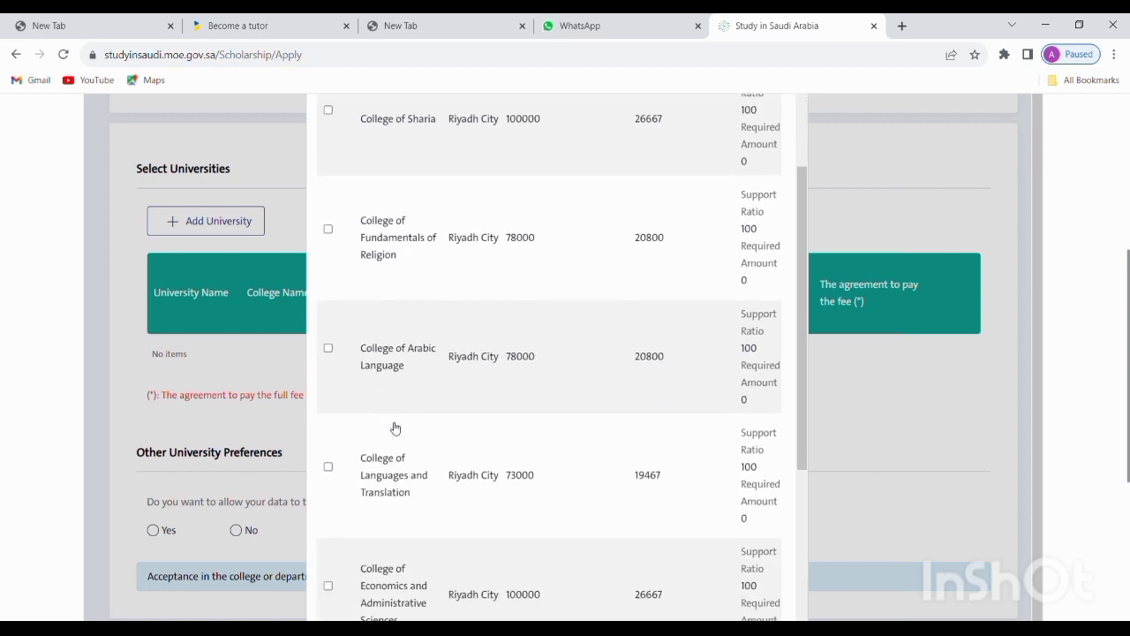
{"action": "scroll", "coordinate": [396, 406], "scroll_direction": "down", "scroll_amount": 1}
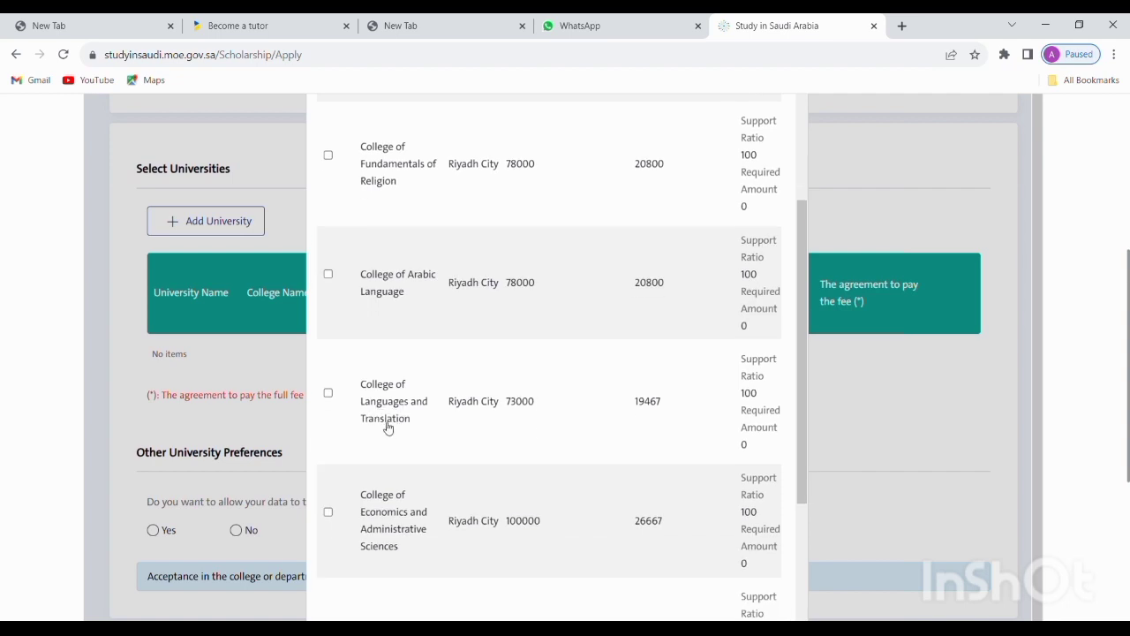
{"action": "scroll", "coordinate": [410, 424], "scroll_direction": "down", "scroll_amount": 1}
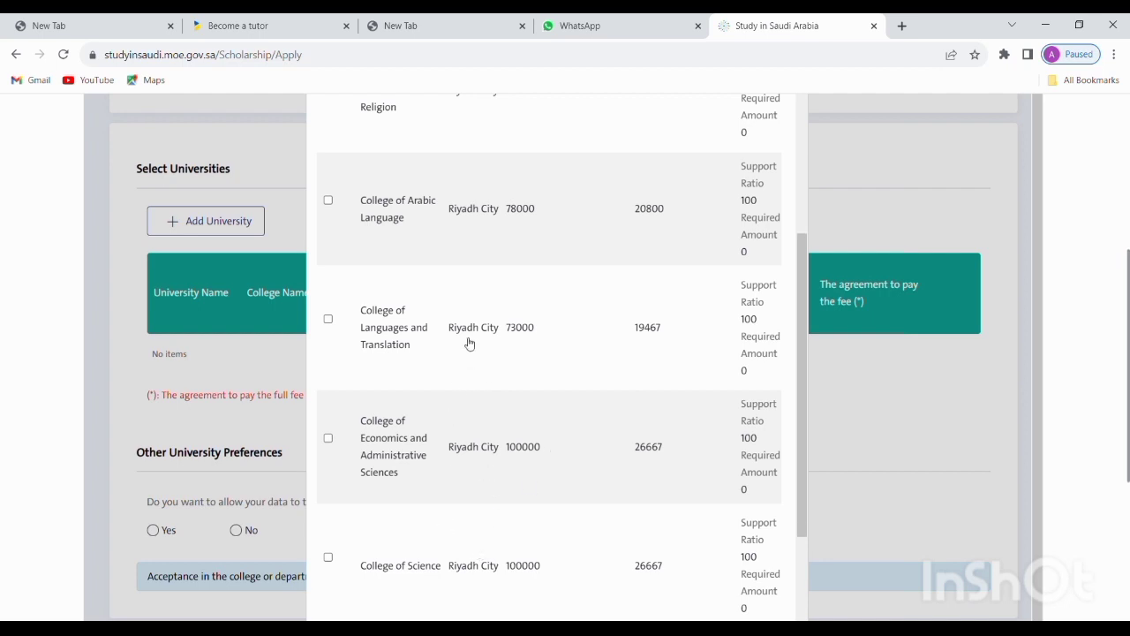
{"action": "scroll", "coordinate": [478, 327], "scroll_direction": "up", "scroll_amount": 1}
{"action": "scroll", "coordinate": [487, 186], "scroll_direction": "up", "scroll_amount": 6}
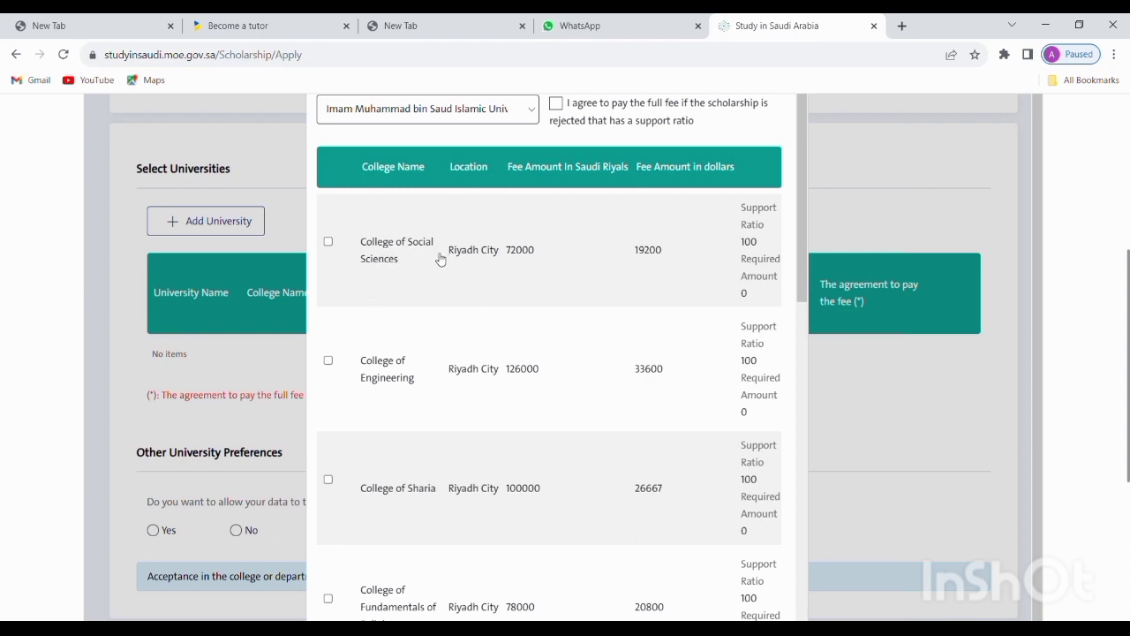
Tick the College of Social Sciences, College of Engineering and College of Science
{"action": "left_click", "coordinate": [327, 241]}
{"action": "scroll", "coordinate": [528, 283], "scroll_direction": "up", "scroll_amount": 3}
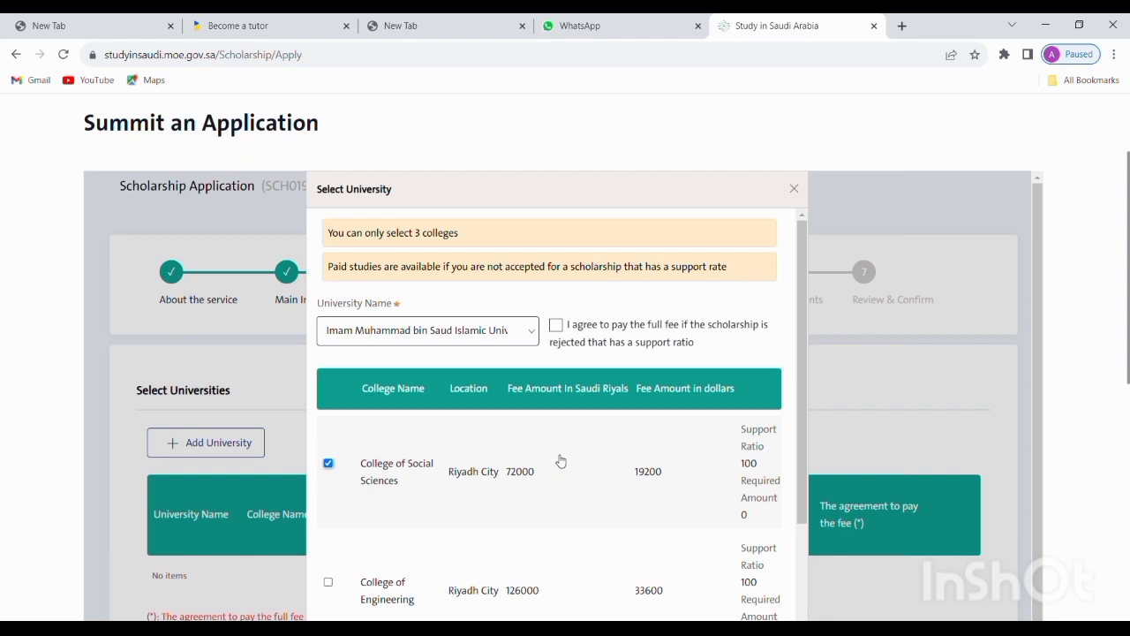
{"action": "scroll", "coordinate": [555, 466], "scroll_direction": "down", "scroll_amount": 3}
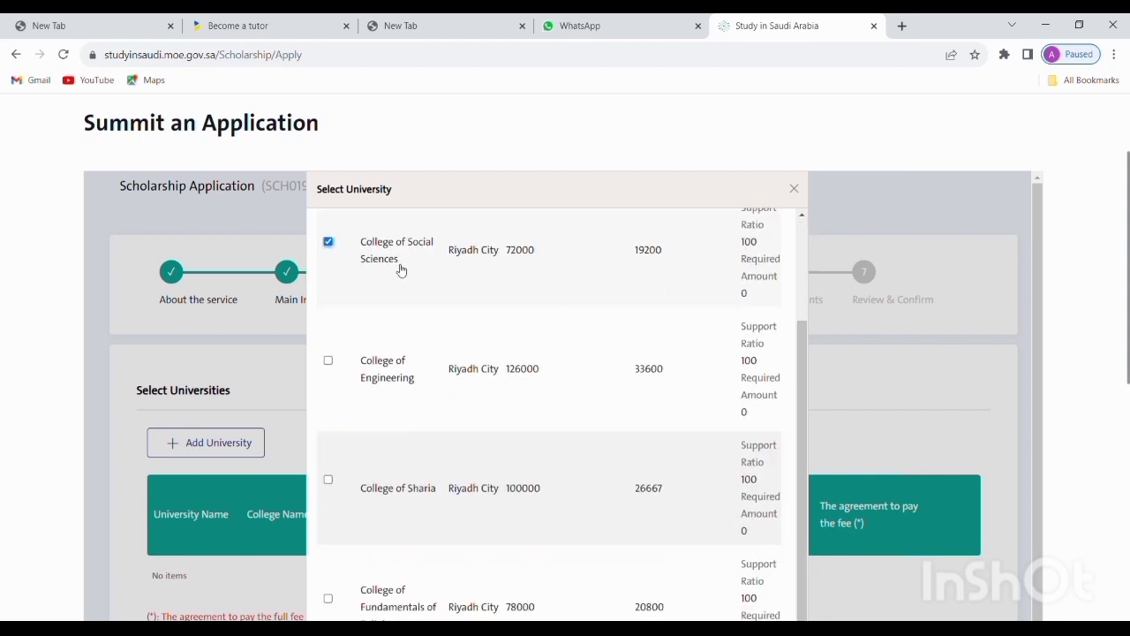
{"action": "left_click", "coordinate": [329, 360]}
{"action": "scroll", "coordinate": [385, 391], "scroll_direction": "down", "scroll_amount": 4}
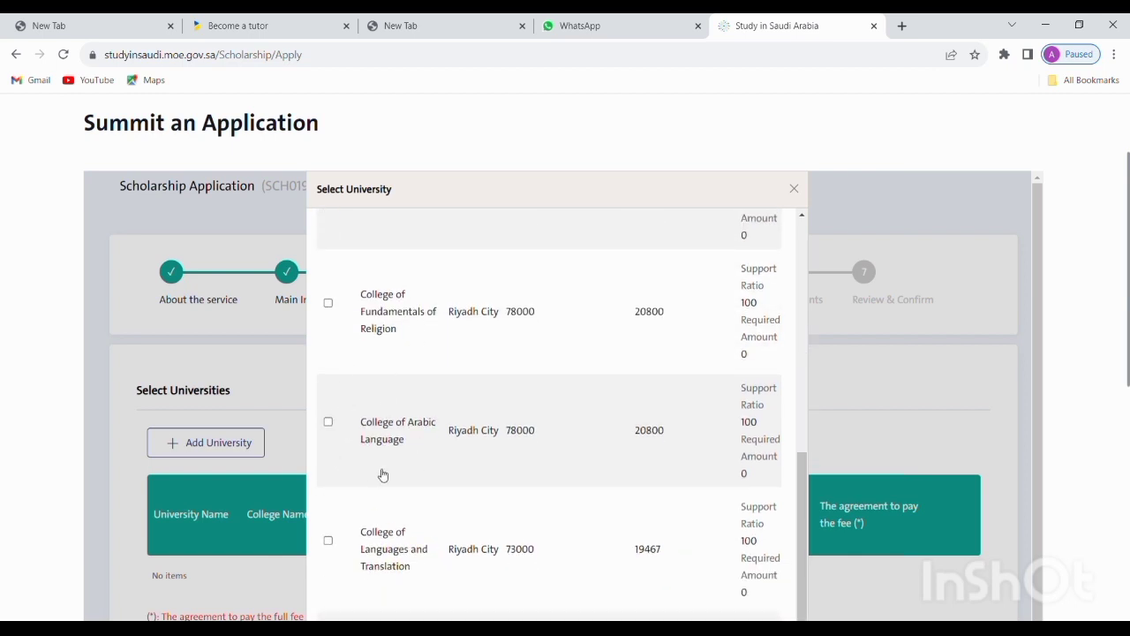
{"action": "scroll", "coordinate": [380, 472], "scroll_direction": "down", "scroll_amount": 3}
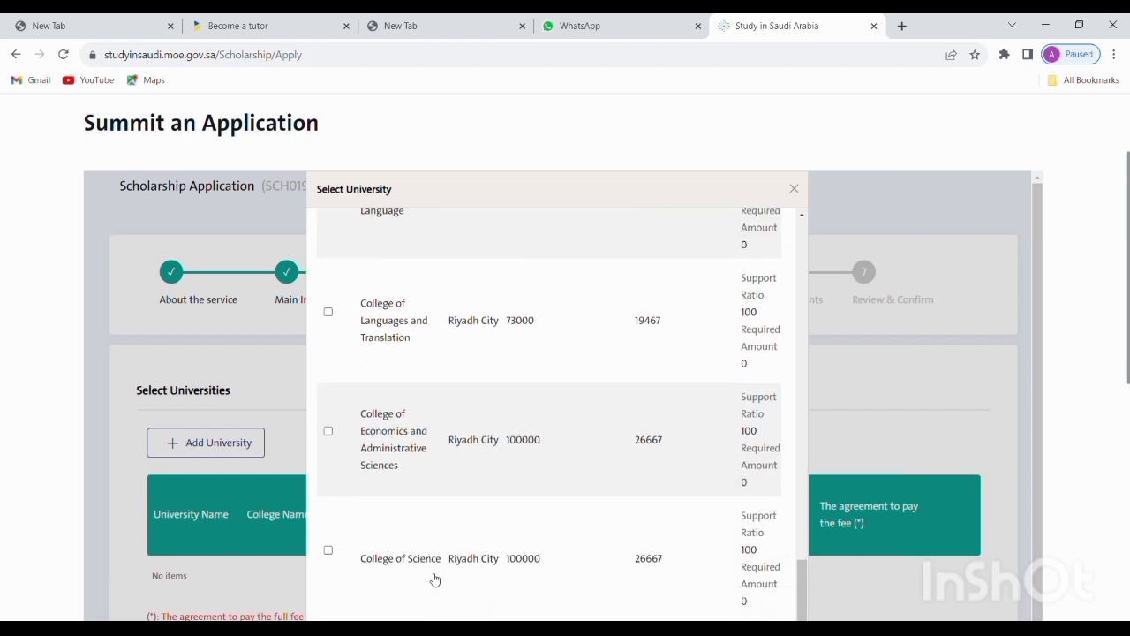
{"action": "left_click", "coordinate": [328, 550]}
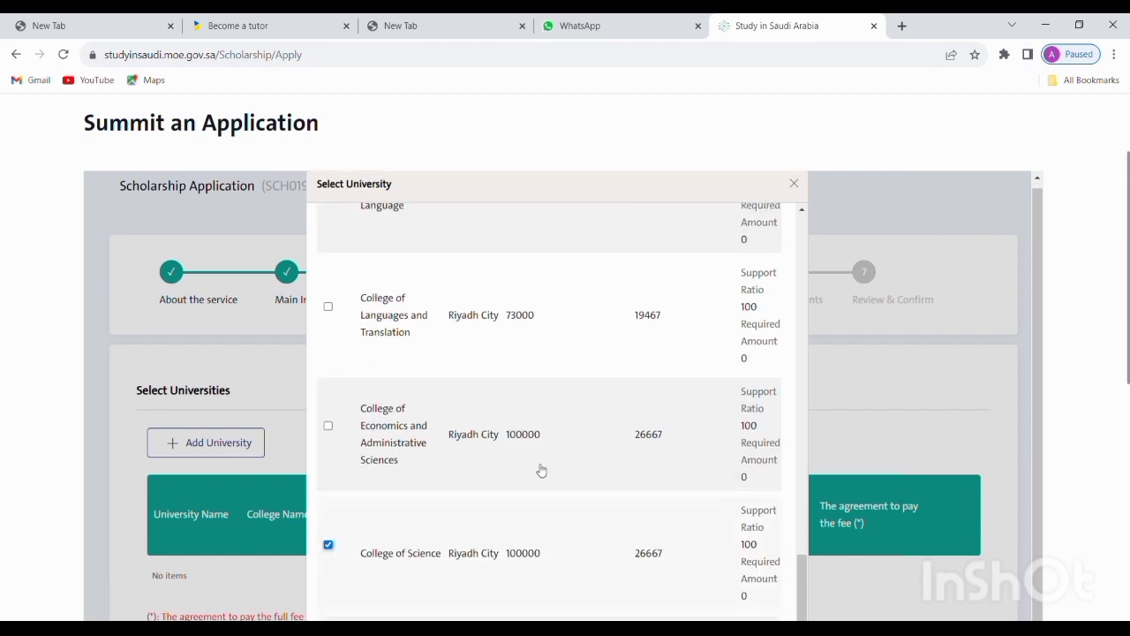
Submit the three chosen Imam Muhammad bin Saud colleges to the University Data table
{"action": "scroll", "coordinate": [760, 304], "scroll_direction": "up", "scroll_amount": 8}
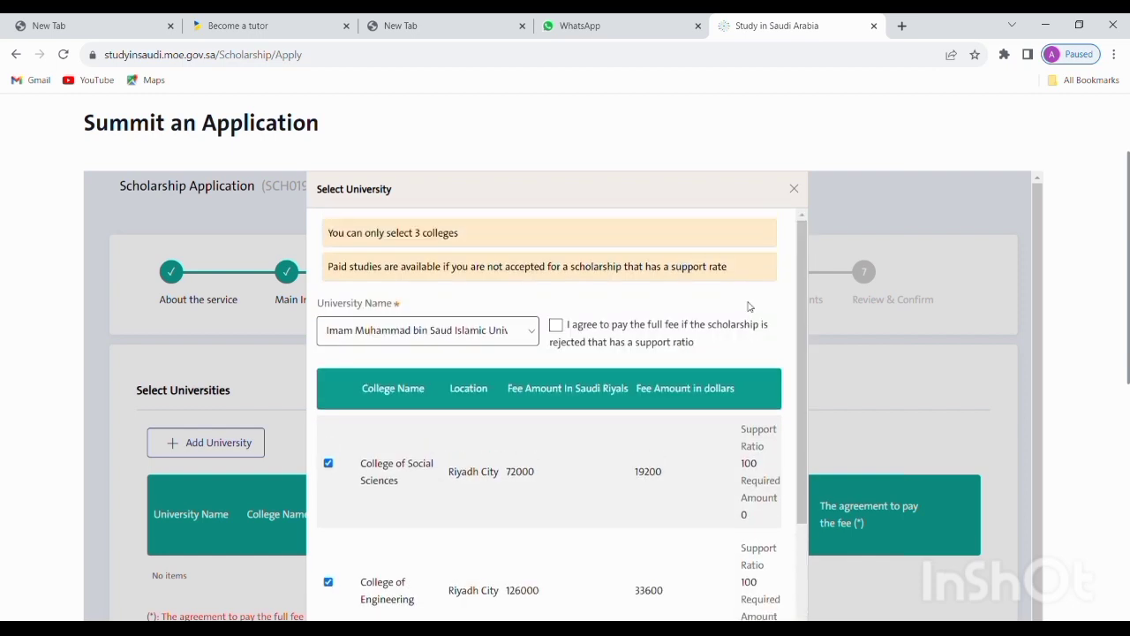
{"action": "scroll", "coordinate": [757, 308], "scroll_direction": "down", "scroll_amount": 10}
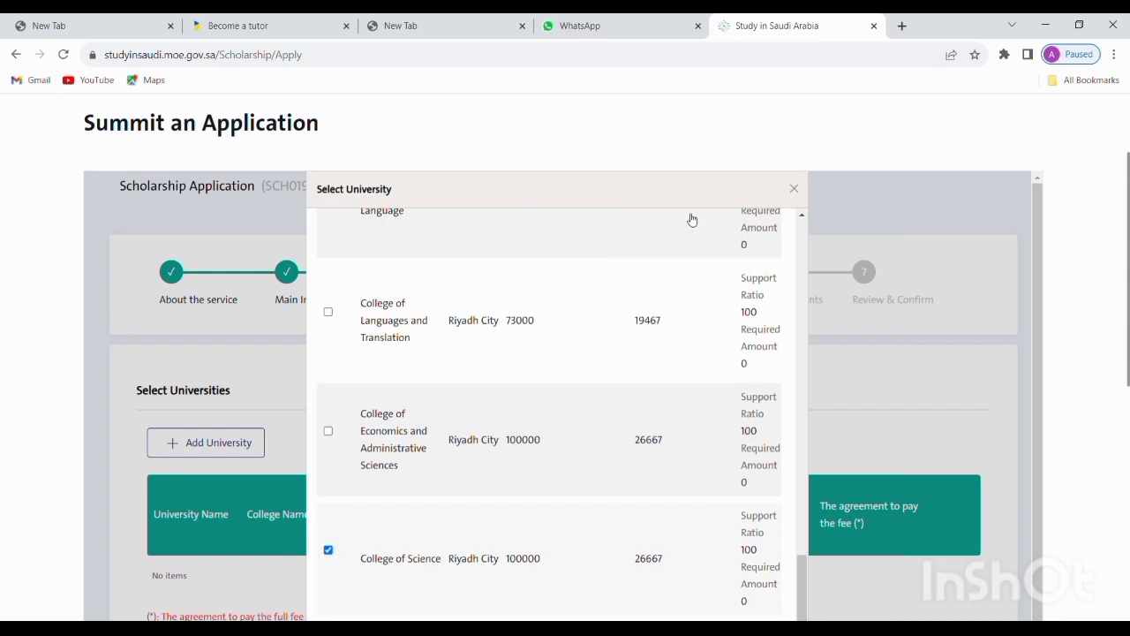
{"action": "left_click_drag", "start_coordinate": [701, 196], "coordinate": [772, 104]}
{"action": "left_click", "coordinate": [904, 257]}
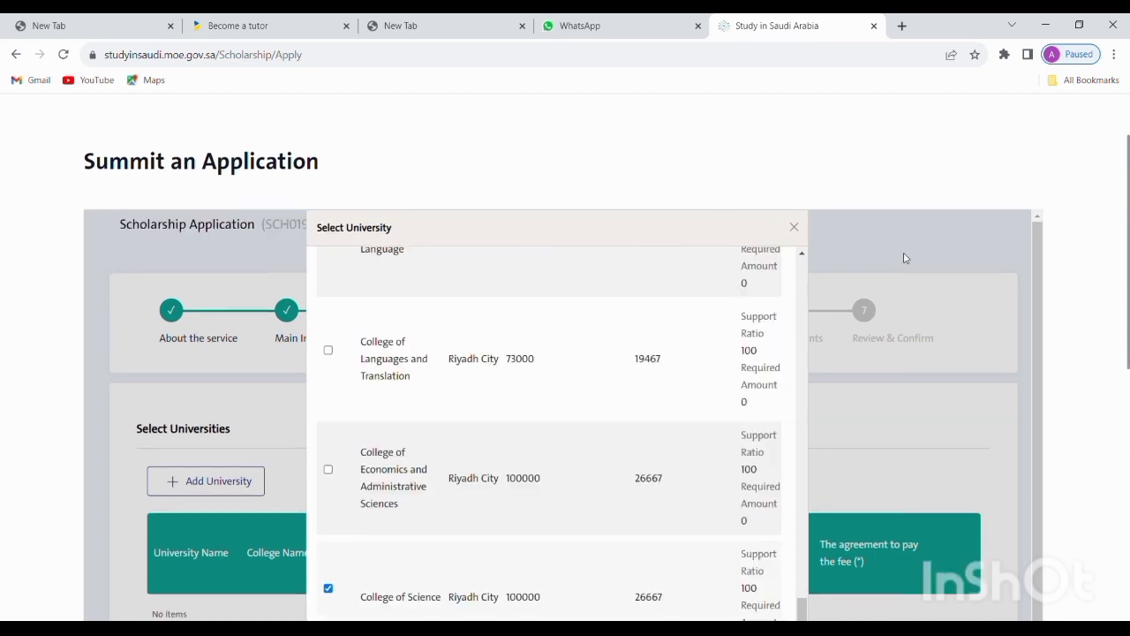
{"action": "left_click_drag", "start_coordinate": [735, 189], "coordinate": [867, 203]}
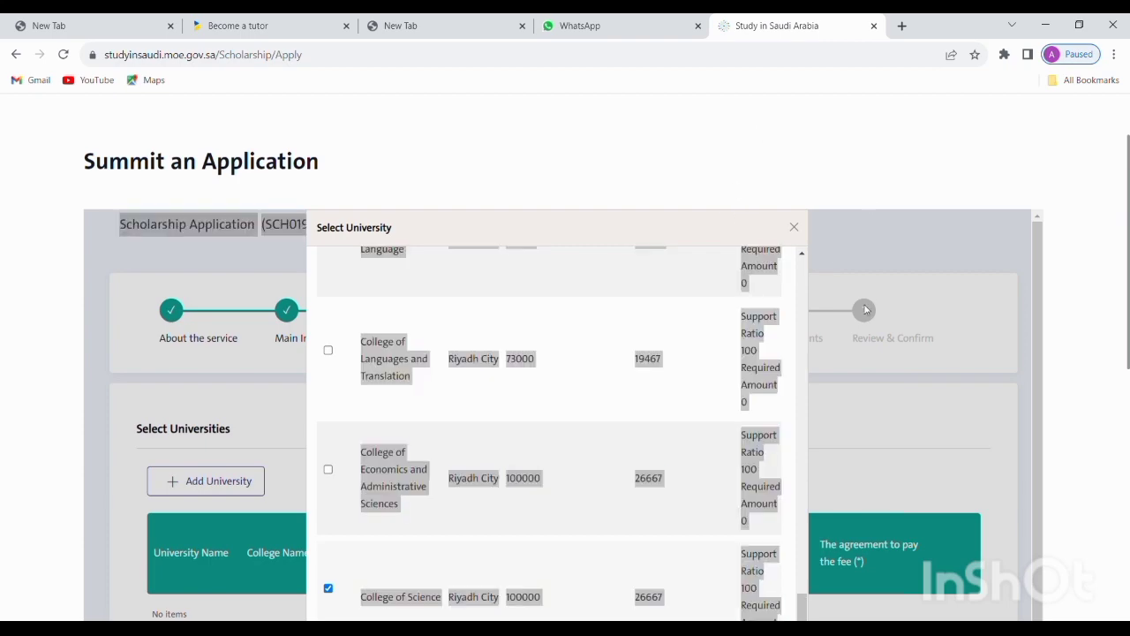
{"action": "left_click_drag", "start_coordinate": [1127, 166], "coordinate": [1127, 415]}
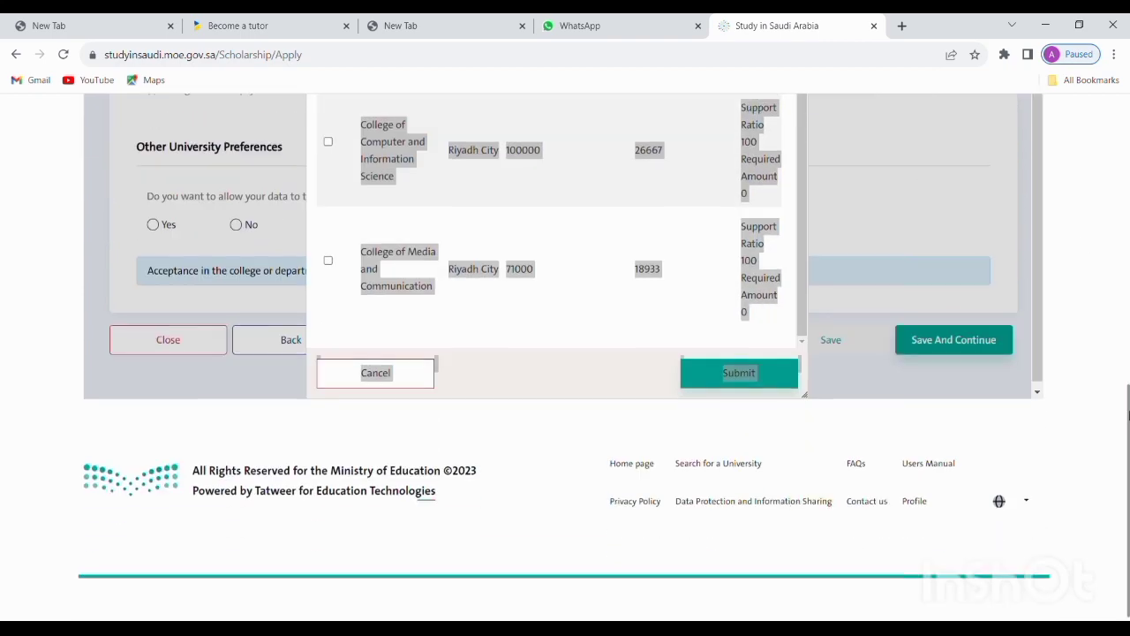
{"action": "left_click", "coordinate": [740, 373]}
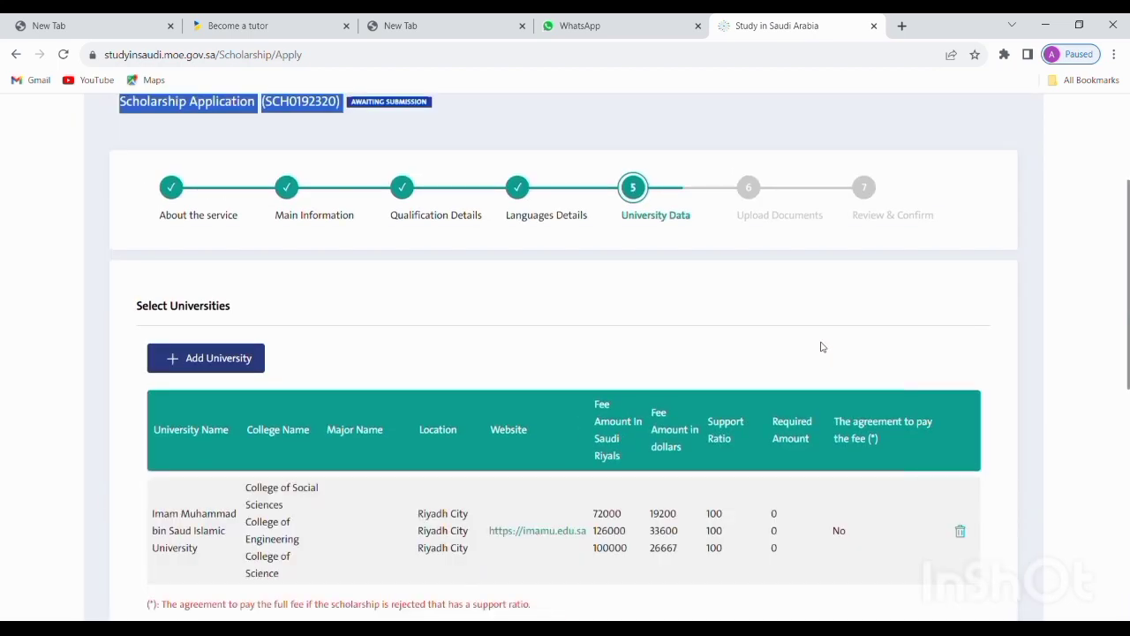
Scroll back up to the new add-university form with University Name still unselected
{"action": "scroll", "coordinate": [591, 456], "scroll_direction": "down", "scroll_amount": 4}
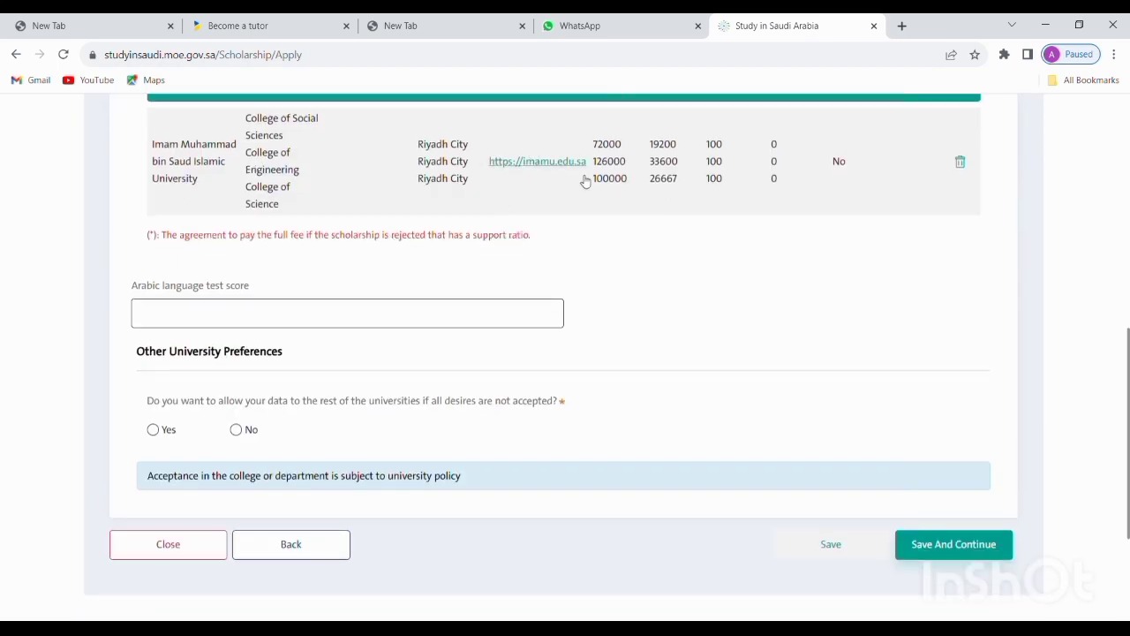
{"action": "scroll", "coordinate": [666, 116], "scroll_direction": "up", "scroll_amount": 2}
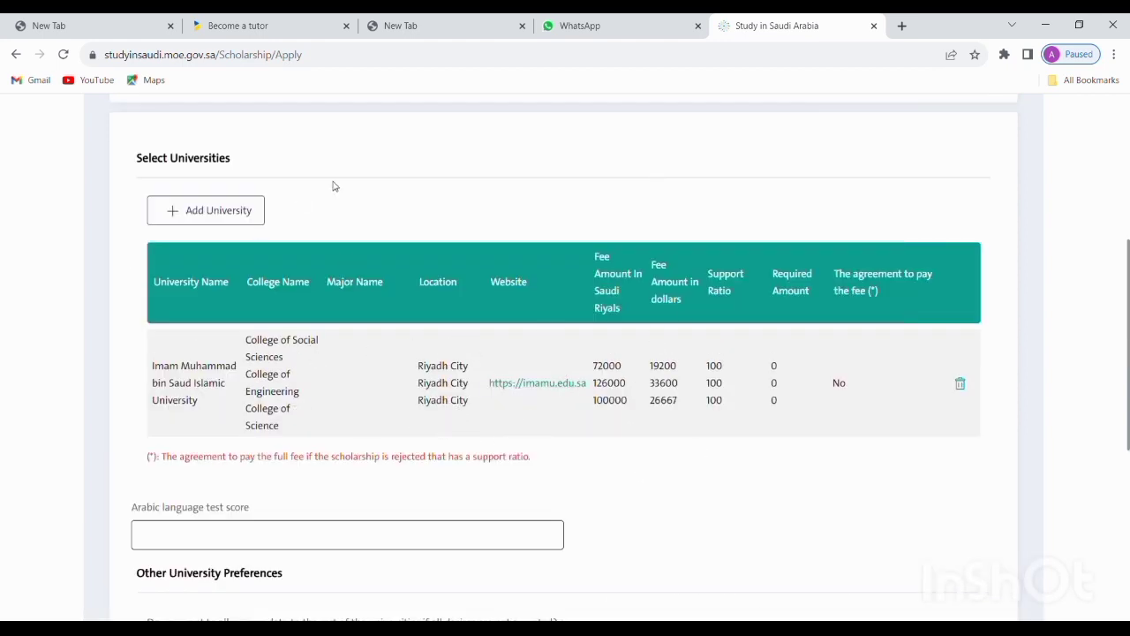
{"action": "scroll", "coordinate": [439, 162], "scroll_direction": "up", "scroll_amount": 1}
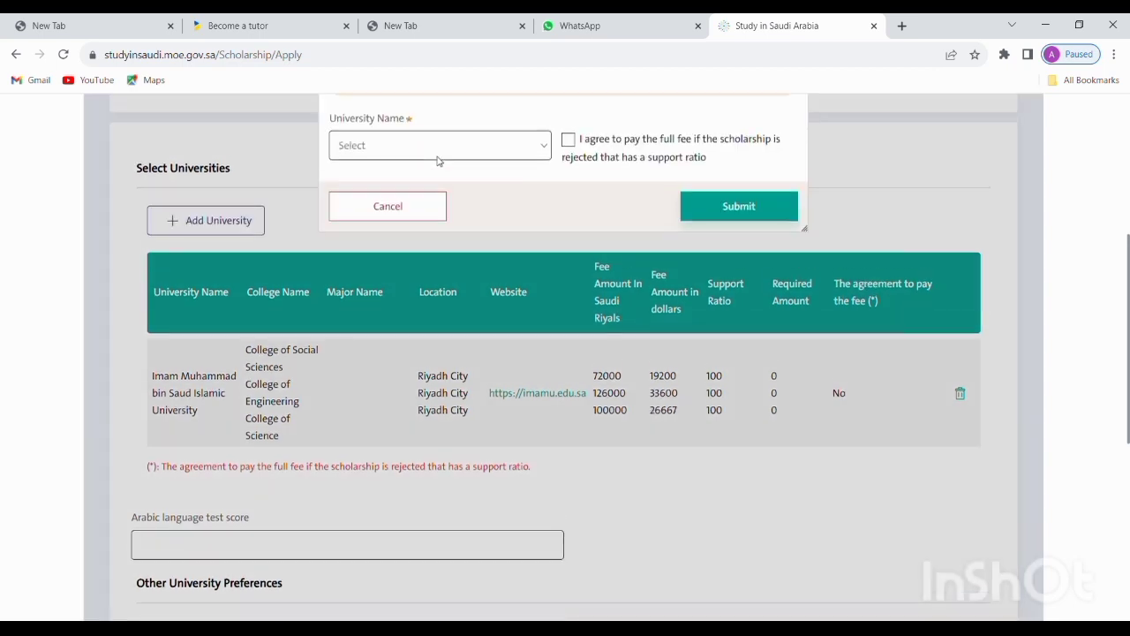
Choose Islamic University of Madinah and look through its list of colleges
{"action": "left_click", "coordinate": [528, 208]}
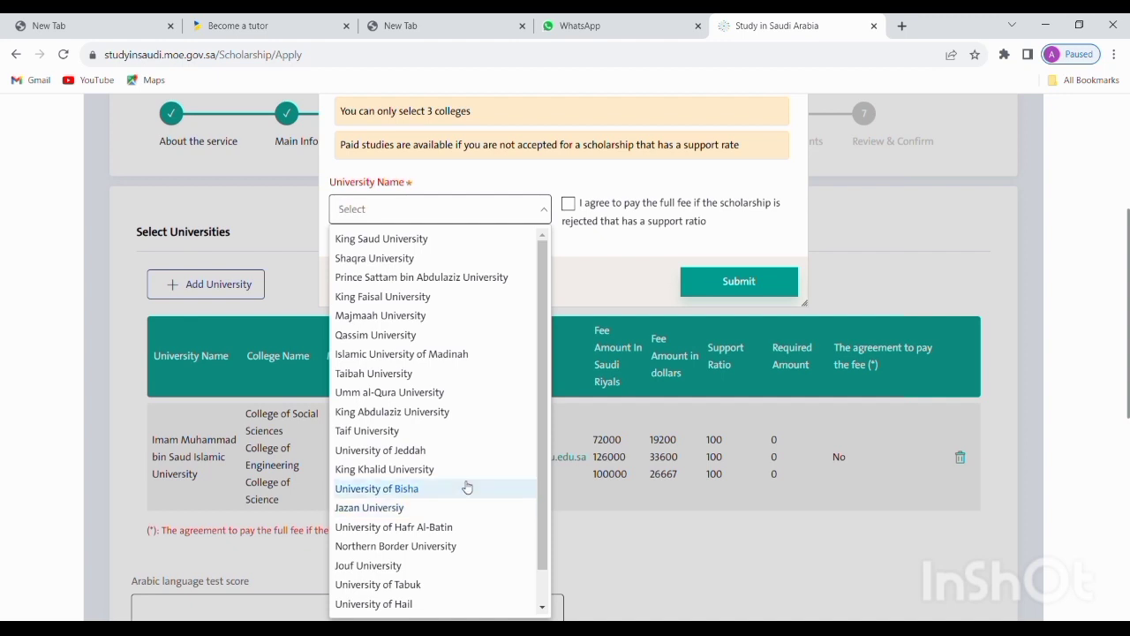
{"action": "left_click", "coordinate": [475, 352]}
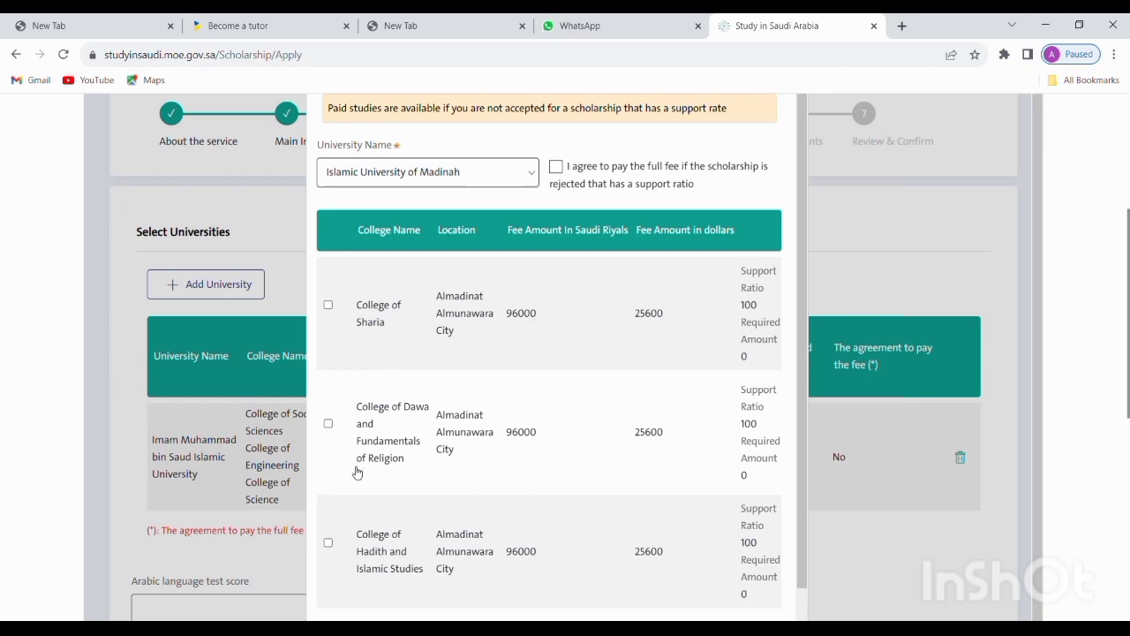
{"action": "scroll", "coordinate": [398, 434], "scroll_direction": "down", "scroll_amount": 1}
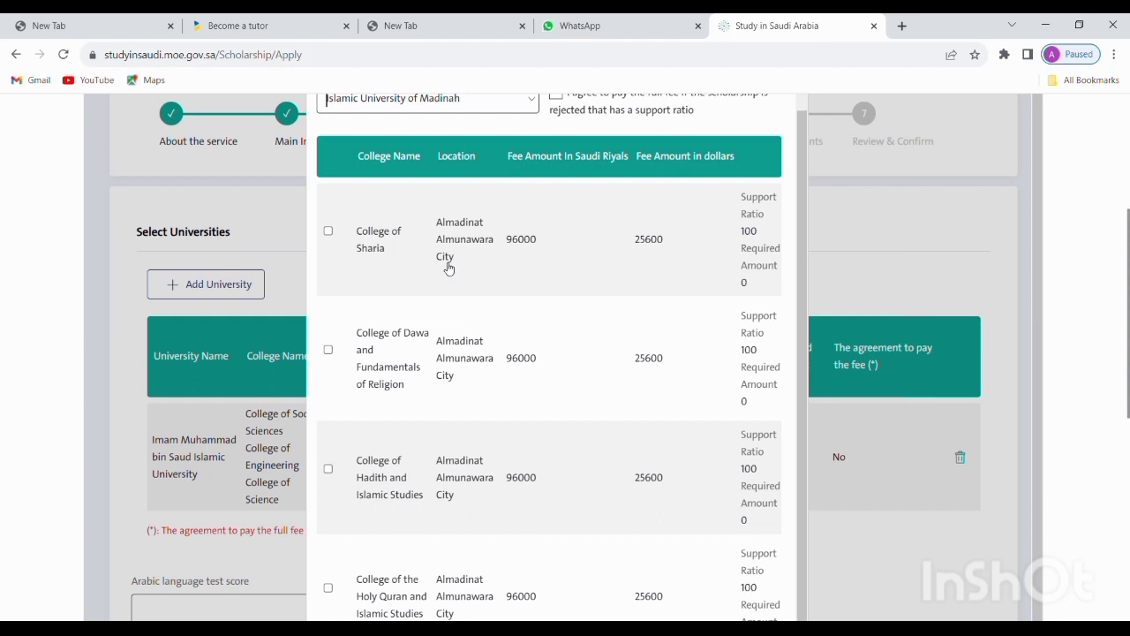
{"action": "scroll", "coordinate": [420, 284], "scroll_direction": "down", "scroll_amount": 3}
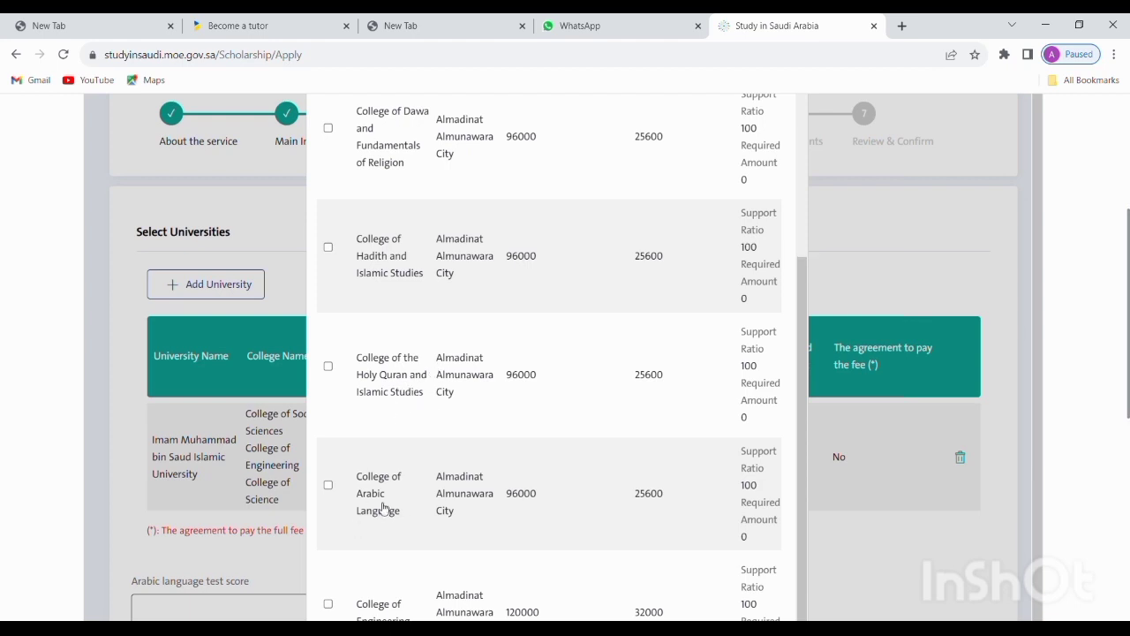
{"action": "scroll", "coordinate": [395, 499], "scroll_direction": "down", "scroll_amount": 1}
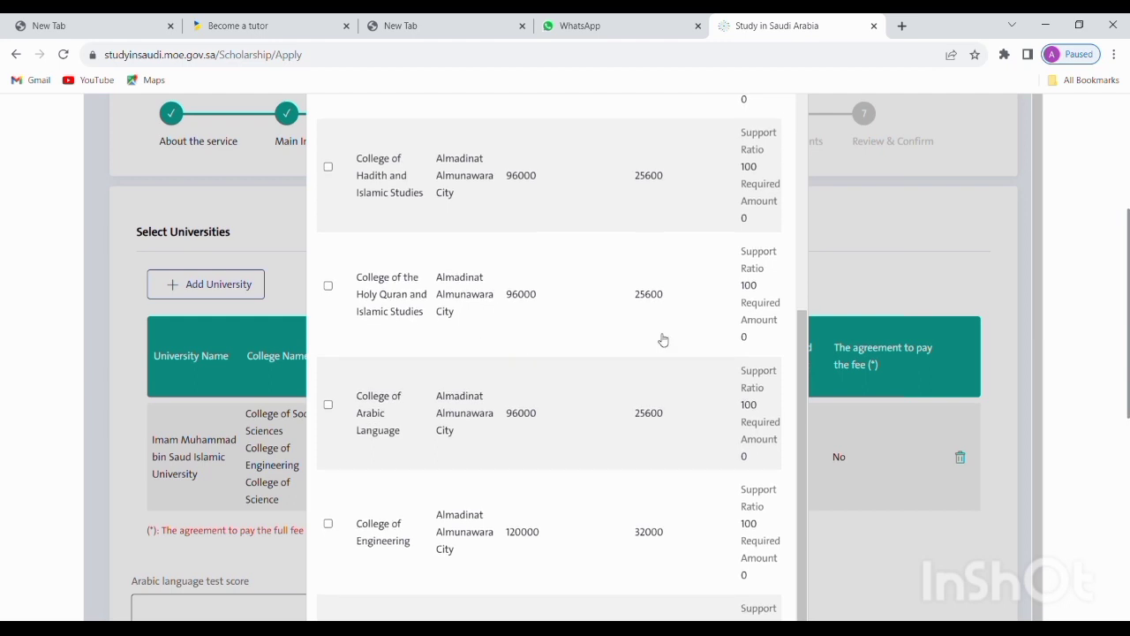
{"action": "scroll", "coordinate": [502, 336], "scroll_direction": "up", "scroll_amount": 3}
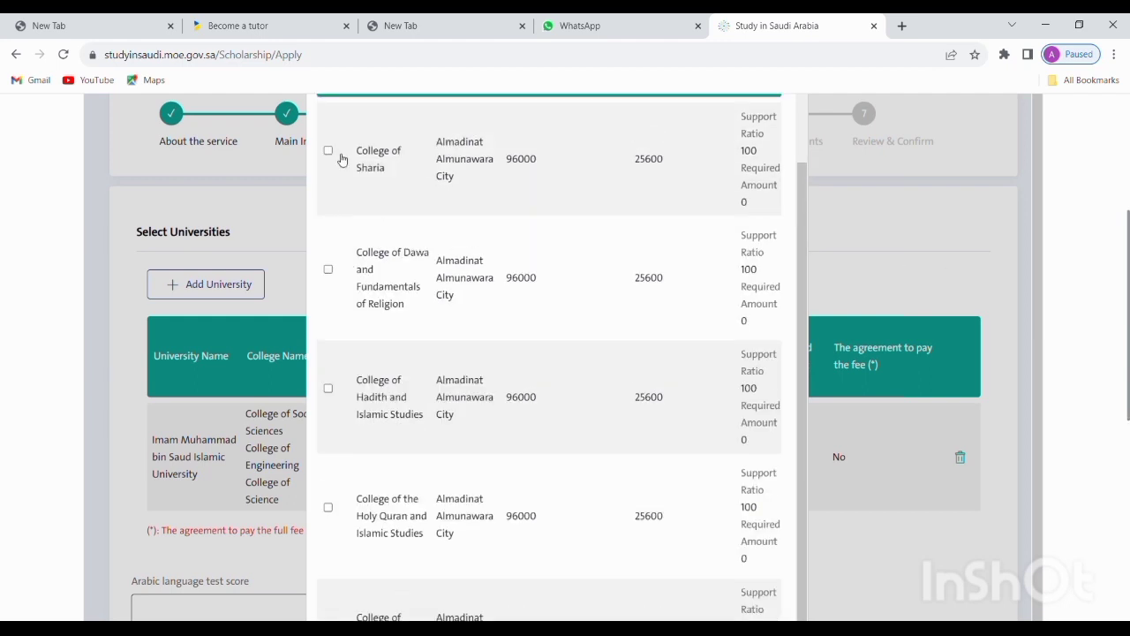
Tick the College of Sharia and College of Hadith and Islamic Studies, and submit them
{"action": "left_click", "coordinate": [328, 152]}
{"action": "left_click", "coordinate": [328, 389]}
{"action": "scroll", "coordinate": [454, 245], "scroll_direction": "up", "scroll_amount": 5}
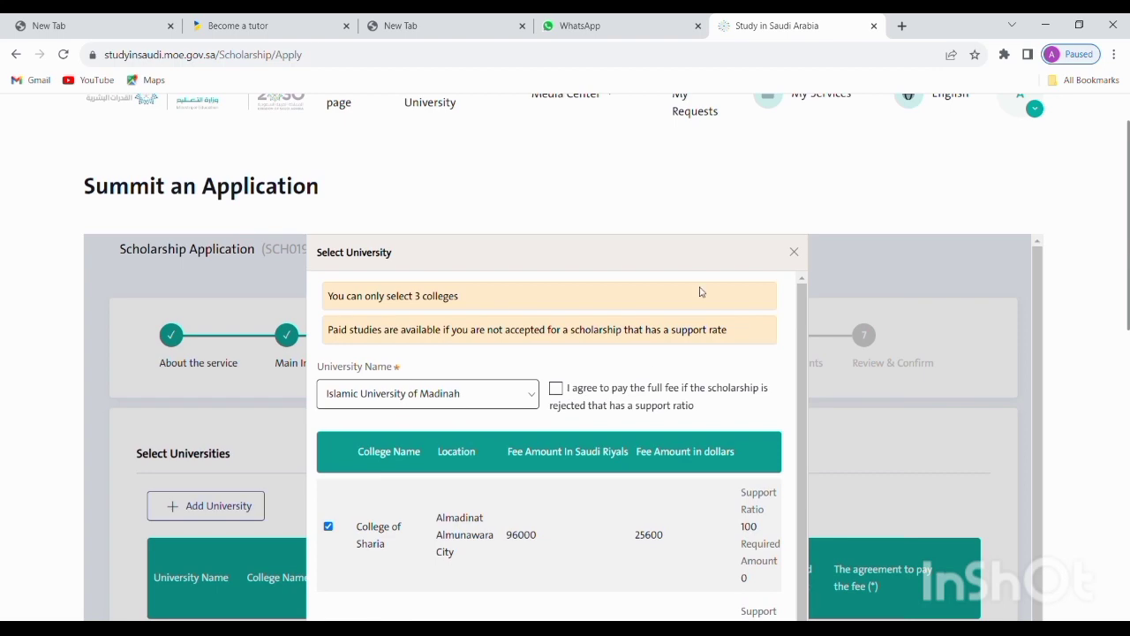
{"action": "scroll", "coordinate": [701, 292], "scroll_direction": "down", "scroll_amount": 4}
{"action": "scroll", "coordinate": [1059, 370], "scroll_direction": "down", "scroll_amount": 10}
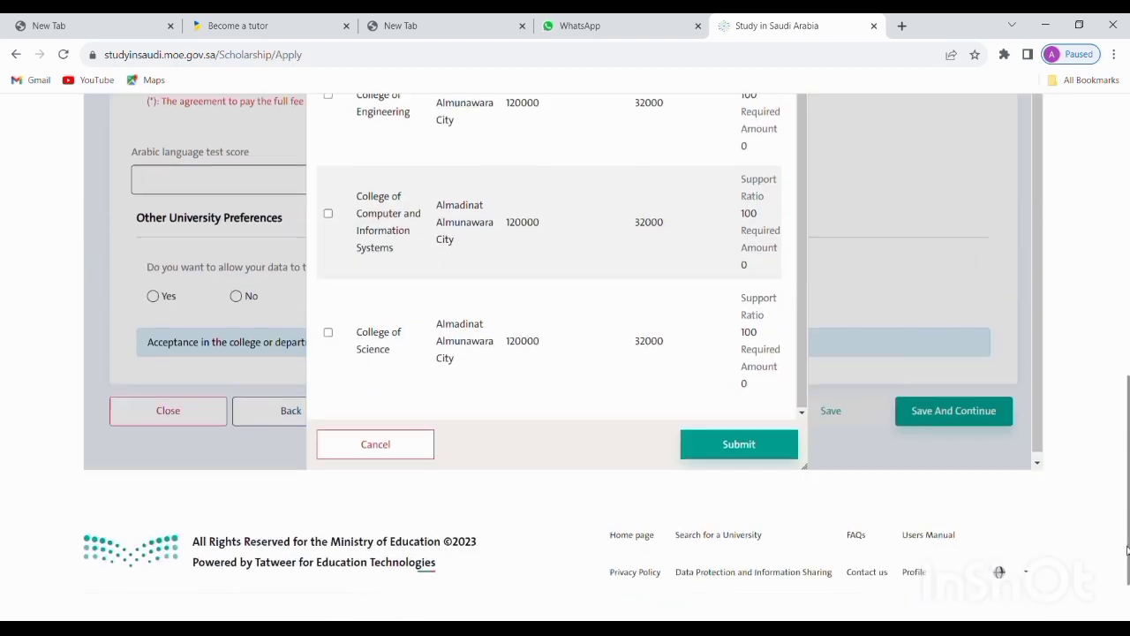
{"action": "left_click", "coordinate": [775, 419]}
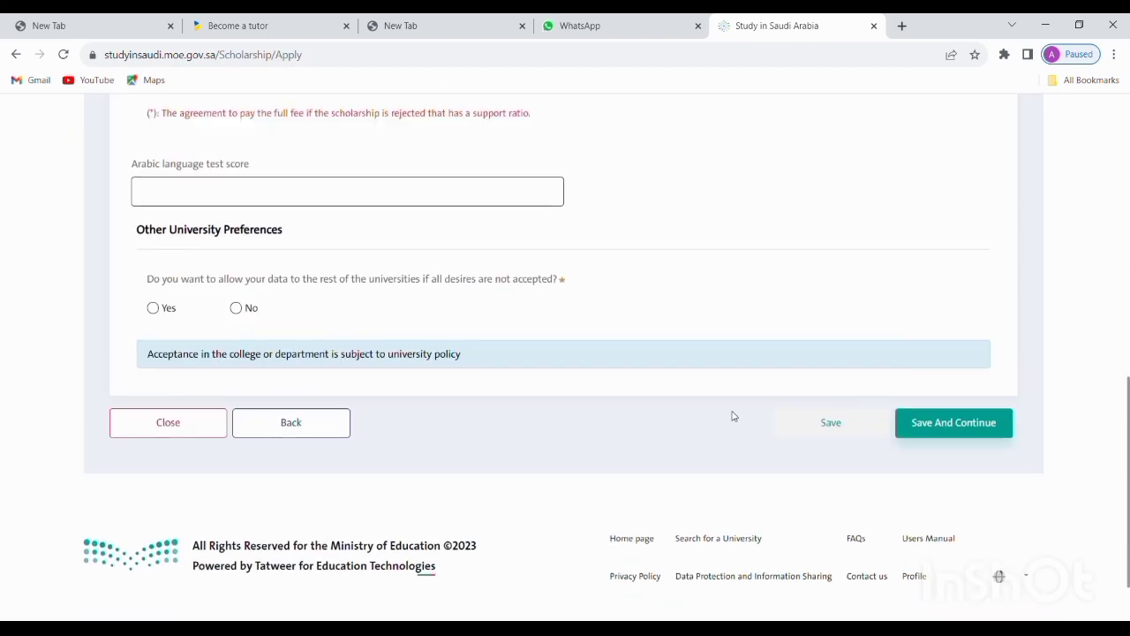
{"action": "scroll", "coordinate": [703, 434], "scroll_direction": "down", "scroll_amount": 3}
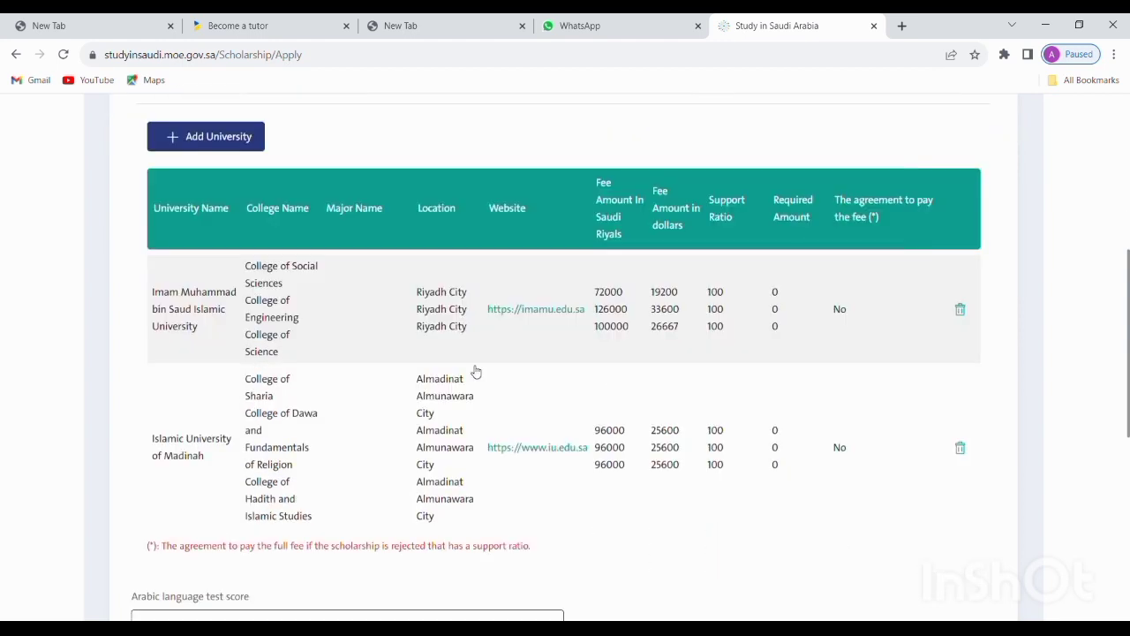
Choose Taibah University and tick Arts and Humanities, Law and Almadinat Business Administration colleges
{"action": "scroll", "coordinate": [365, 202], "scroll_direction": "up", "scroll_amount": 1}
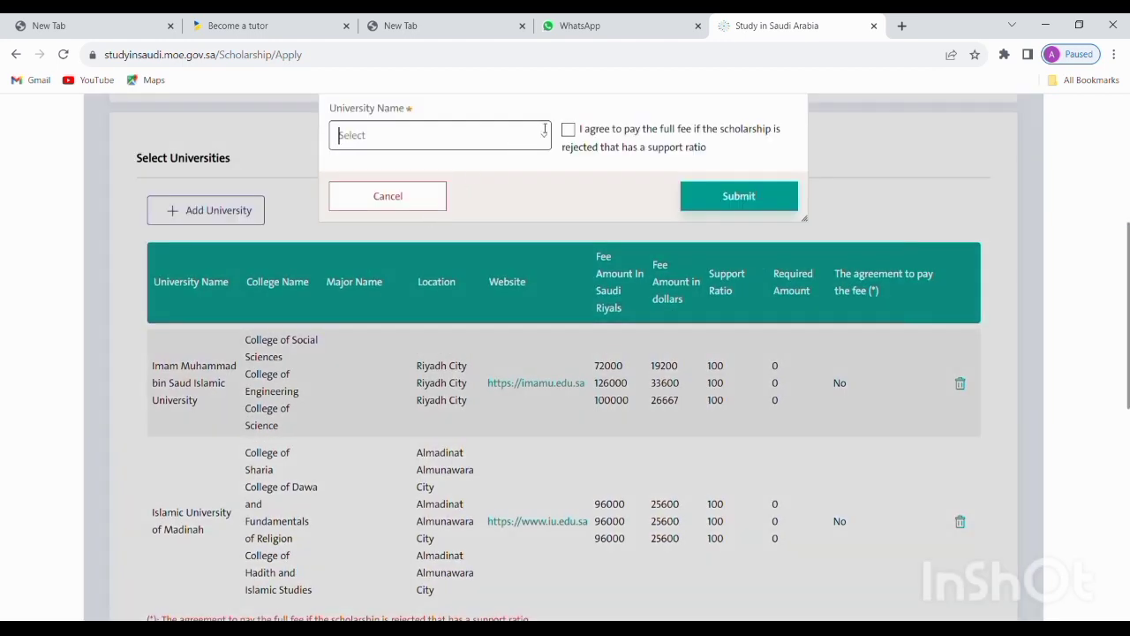
{"action": "left_click", "coordinate": [542, 135]}
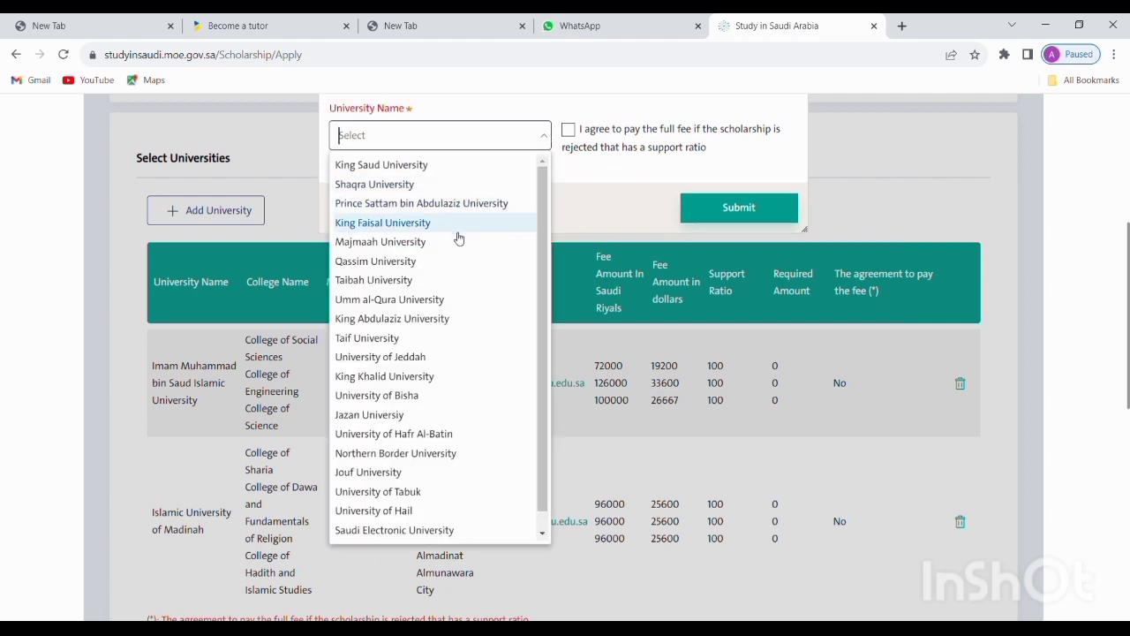
{"action": "left_click", "coordinate": [422, 279]}
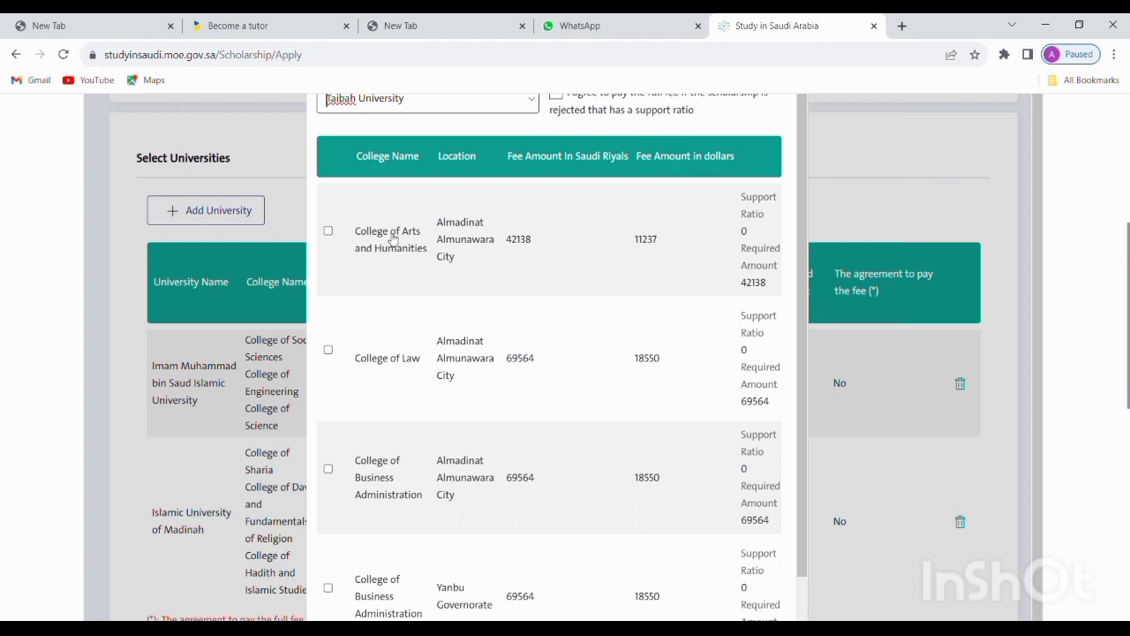
{"action": "left_click", "coordinate": [328, 231]}
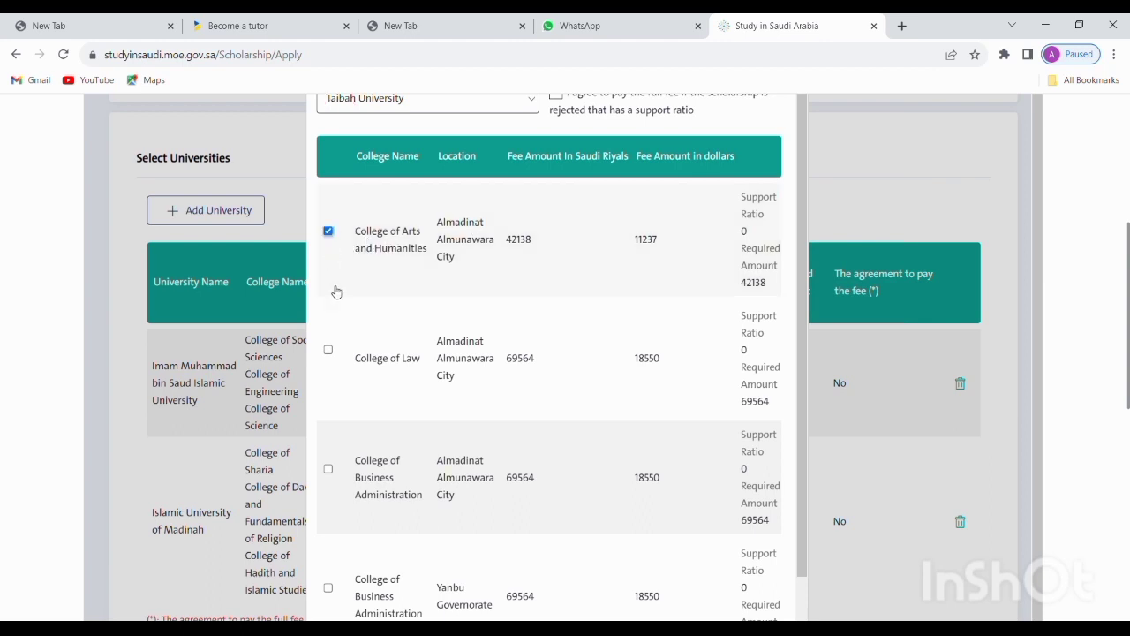
{"action": "left_click", "coordinate": [328, 349]}
{"action": "left_click", "coordinate": [328, 469]}
Submit the three Taibah University colleges to the selected universities list
{"action": "scroll", "coordinate": [393, 501], "scroll_direction": "down", "scroll_amount": 3}
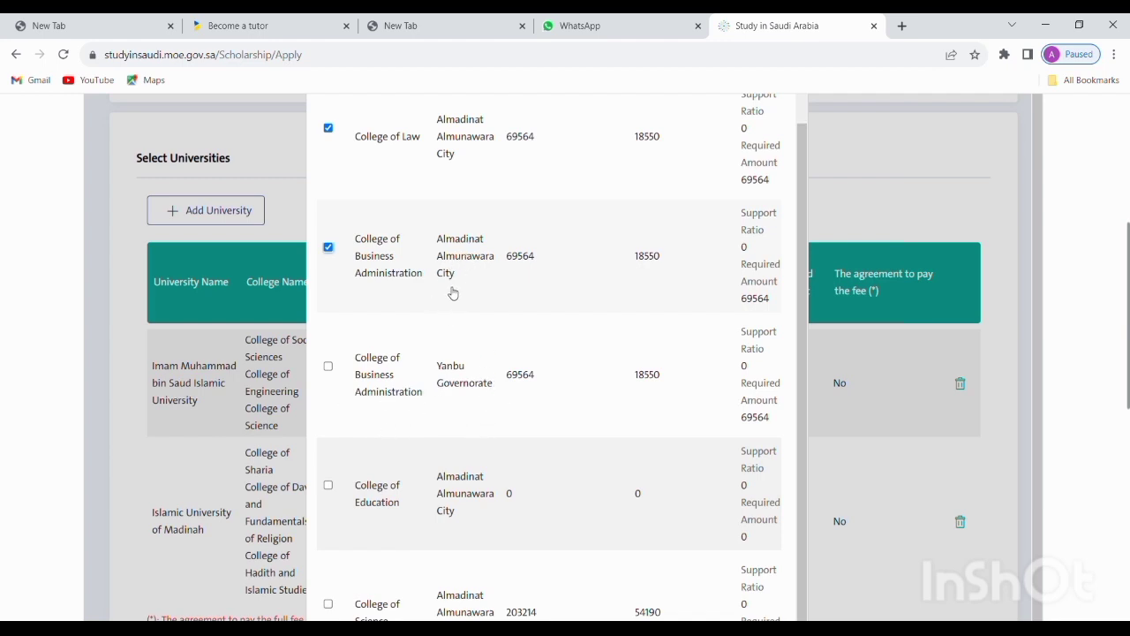
{"action": "scroll", "coordinate": [455, 424], "scroll_direction": "down", "scroll_amount": 2}
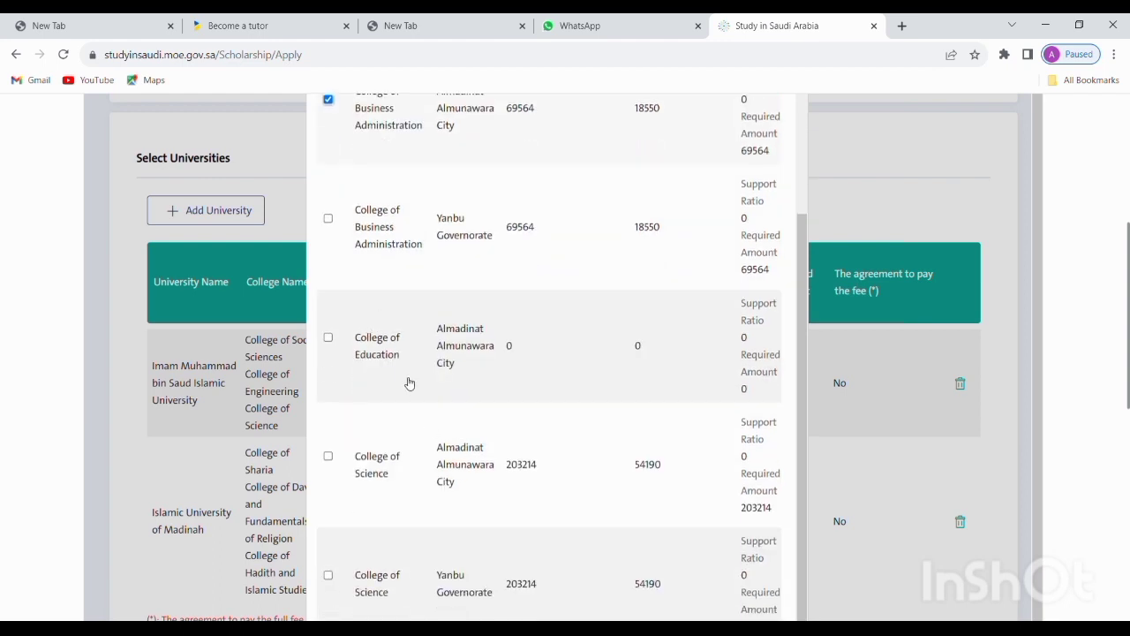
{"action": "scroll", "coordinate": [380, 479], "scroll_direction": "down", "scroll_amount": 3}
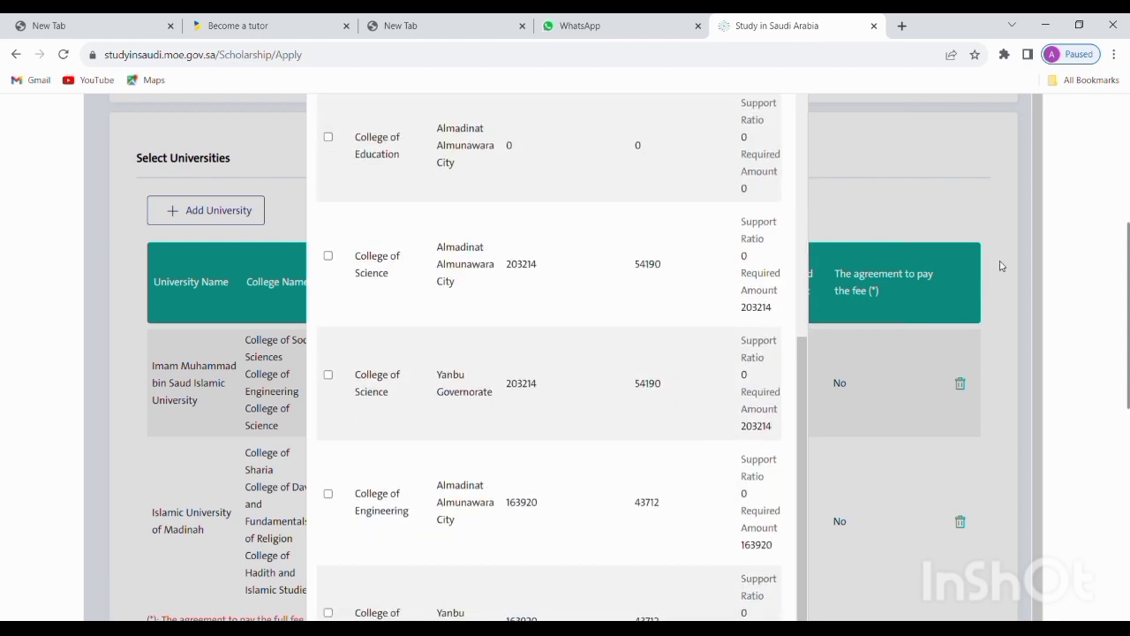
{"action": "left_click_drag", "start_coordinate": [1128, 288], "coordinate": [1128, 462]}
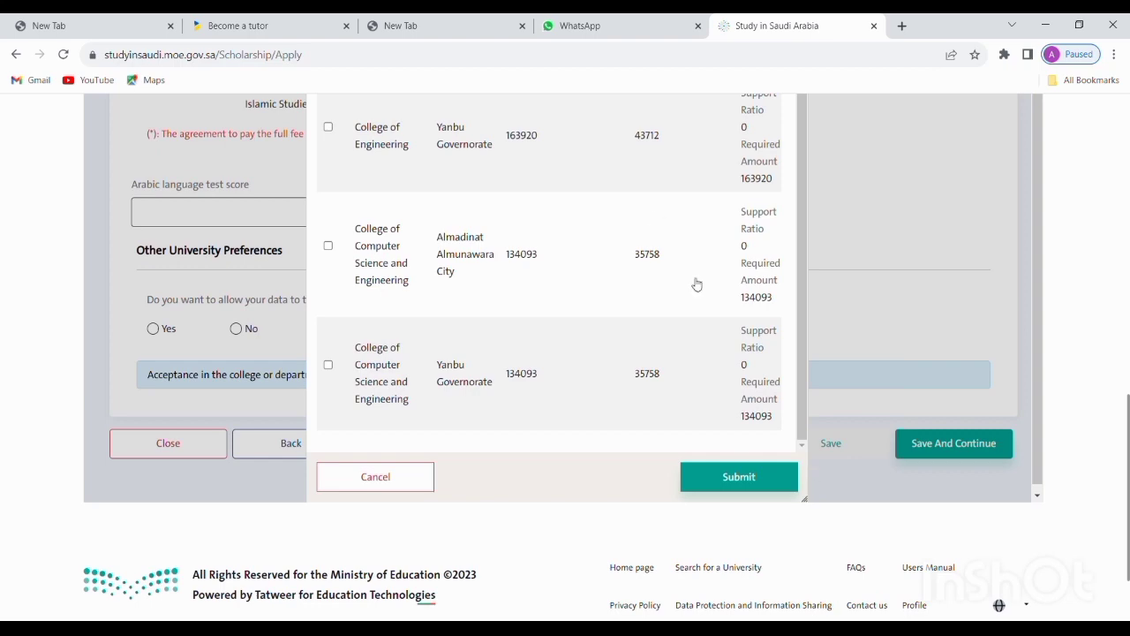
{"action": "left_click", "coordinate": [715, 470]}
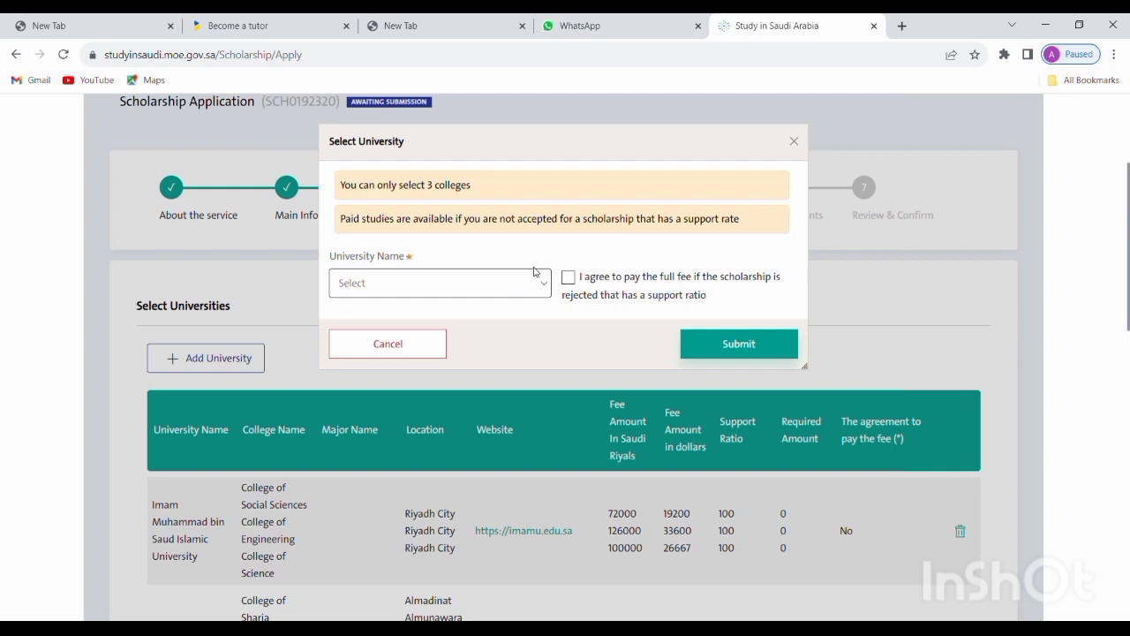
Add King Abdulaziz University with its Jeddah Arts and Humanities, Maritime Studies and Science and Arts colleges
{"action": "left_click", "coordinate": [544, 282]}
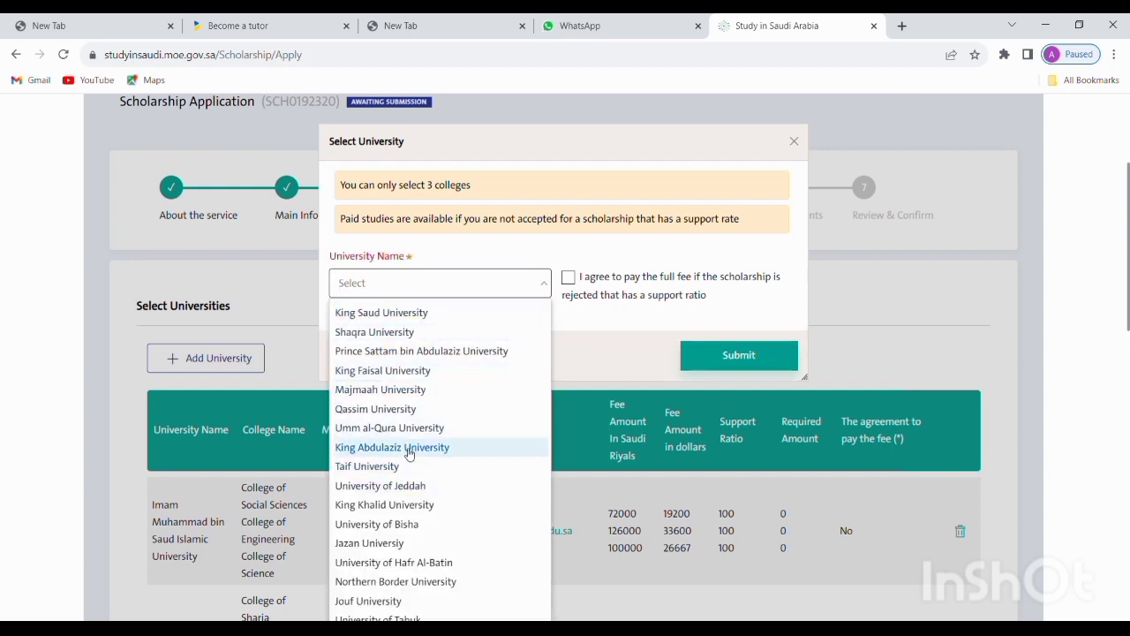
{"action": "left_click", "coordinate": [406, 448]}
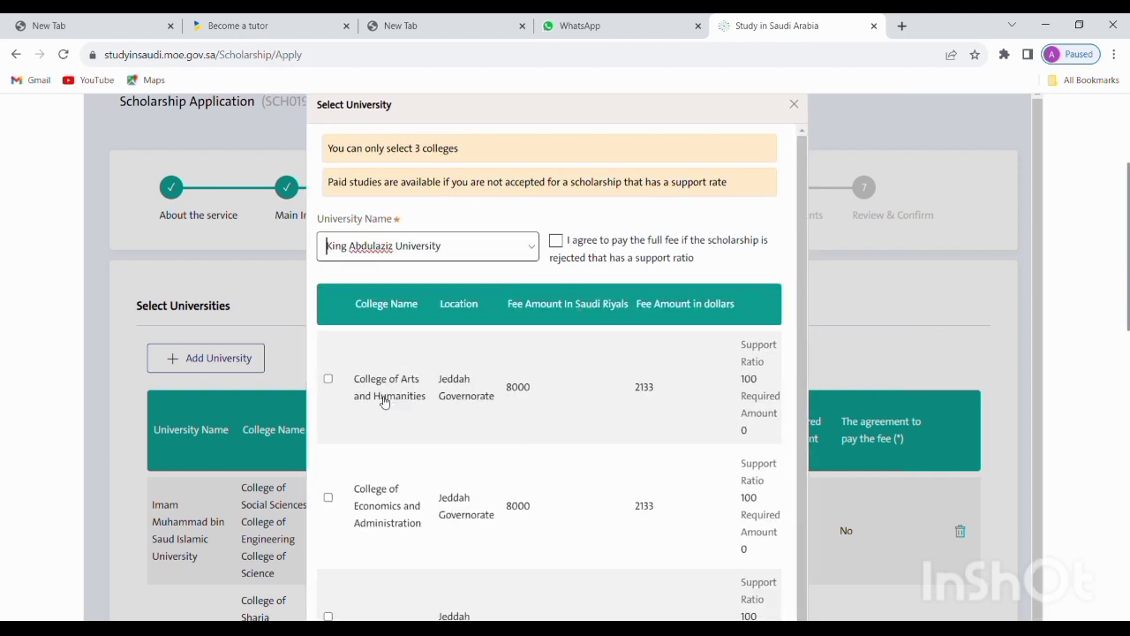
{"action": "left_click", "coordinate": [328, 379]}
{"action": "scroll", "coordinate": [776, 291], "scroll_direction": "down", "scroll_amount": 2}
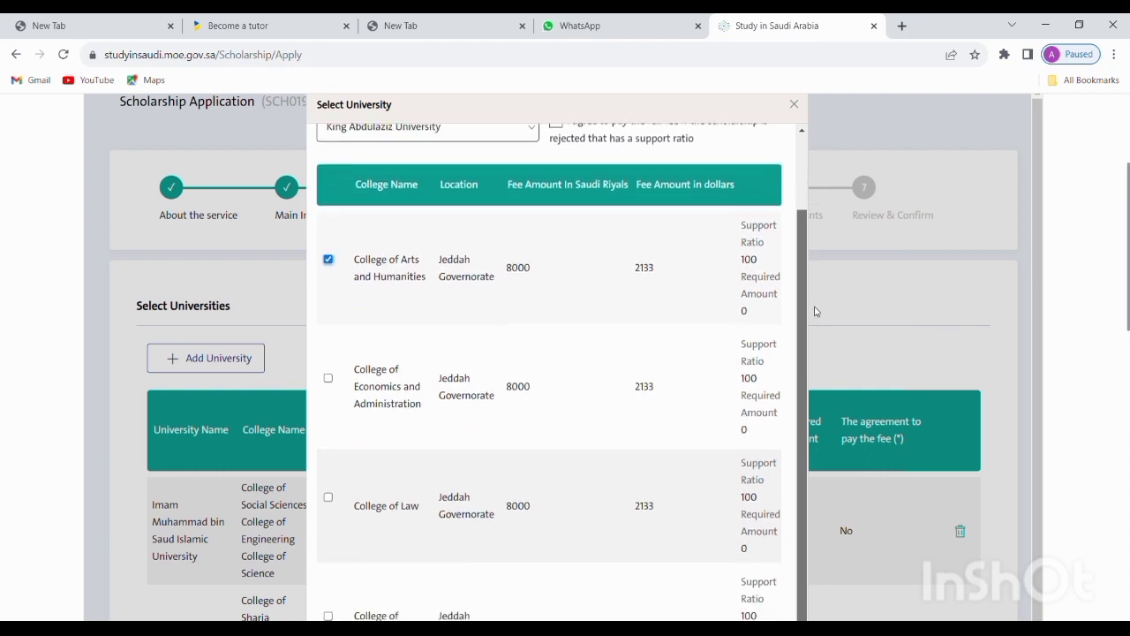
{"action": "left_click_drag", "start_coordinate": [821, 333], "coordinate": [799, 617]}
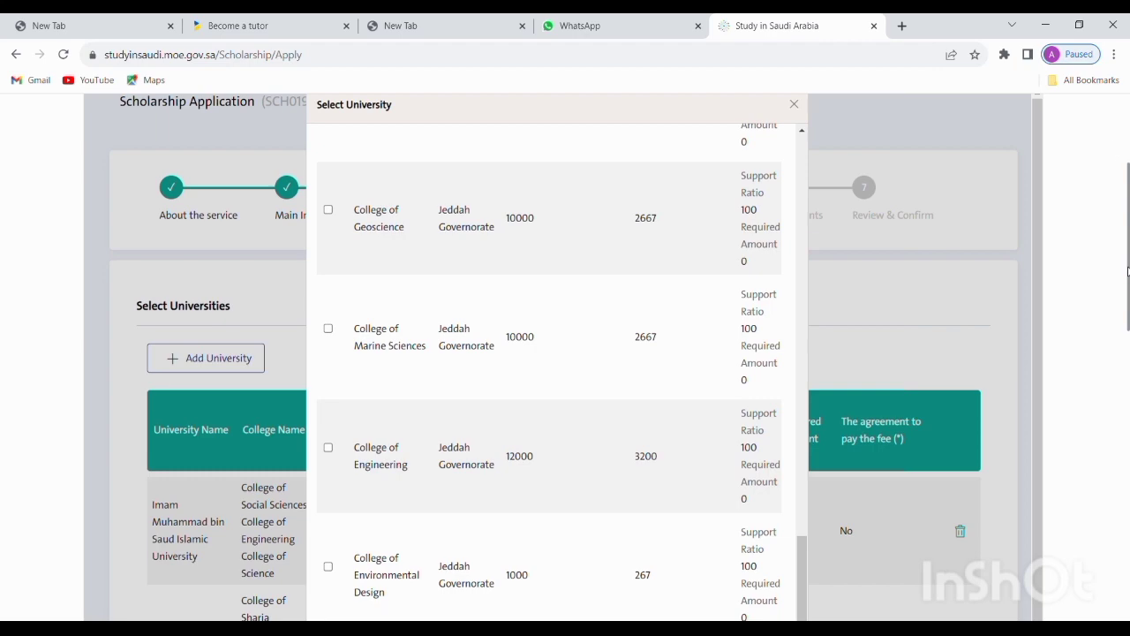
{"action": "left_click_drag", "start_coordinate": [1128, 271], "coordinate": [1127, 426]}
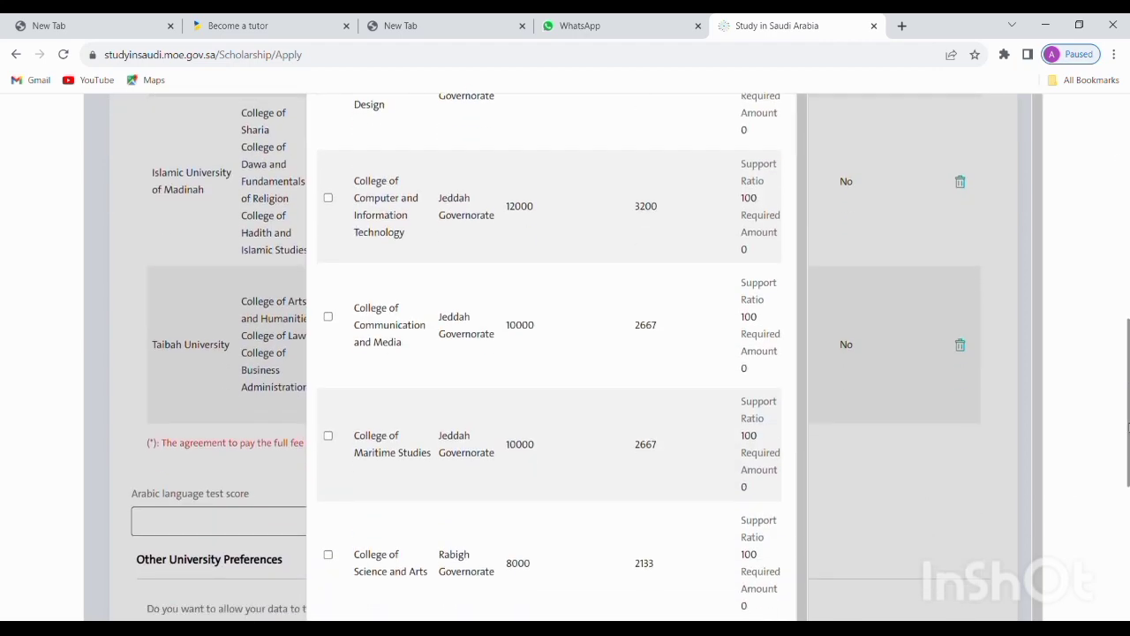
{"action": "left_click_drag", "start_coordinate": [1127, 426], "coordinate": [1116, 497]}
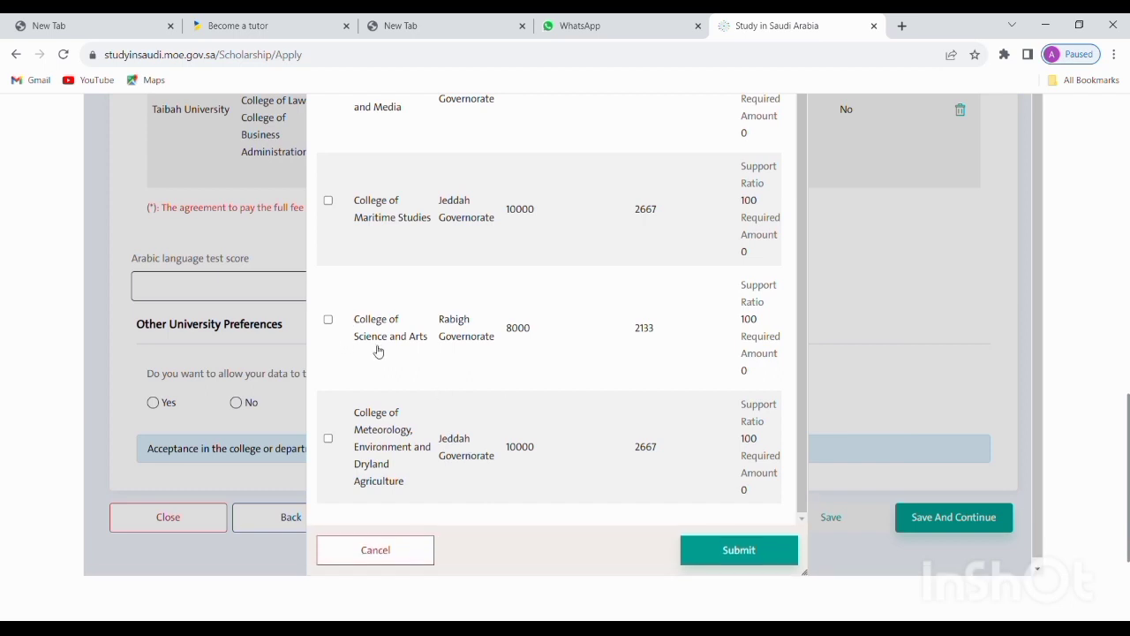
{"action": "left_click", "coordinate": [328, 319]}
{"action": "left_click", "coordinate": [746, 550]}
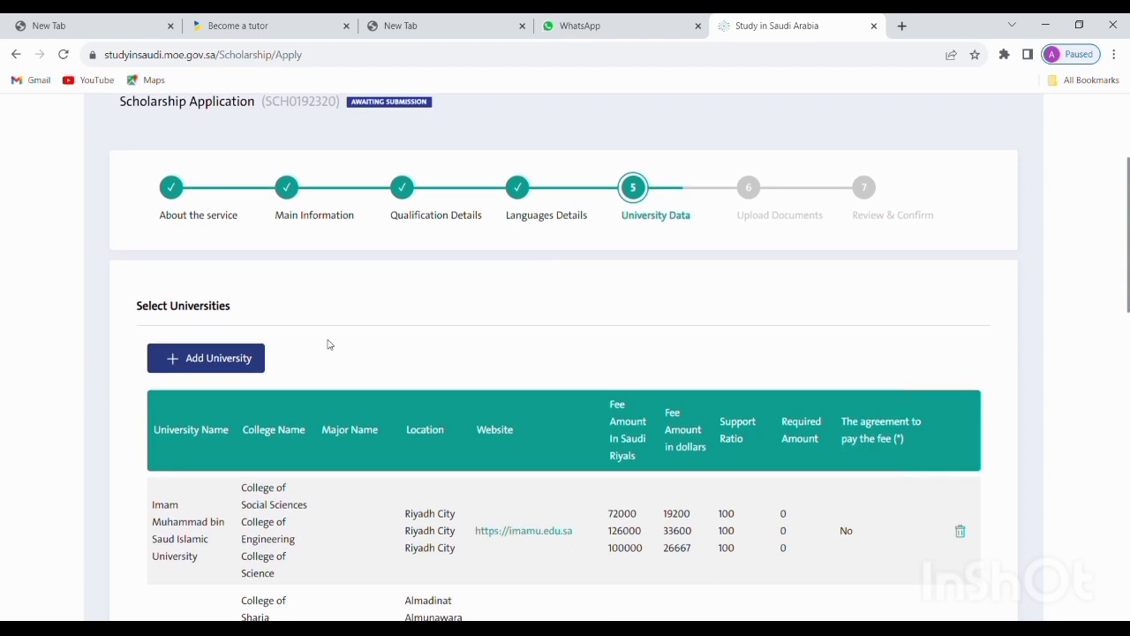
Start a new university entry, choose King Faisal University and tick Law and Business Administration
{"action": "left_click", "coordinate": [253, 346]}
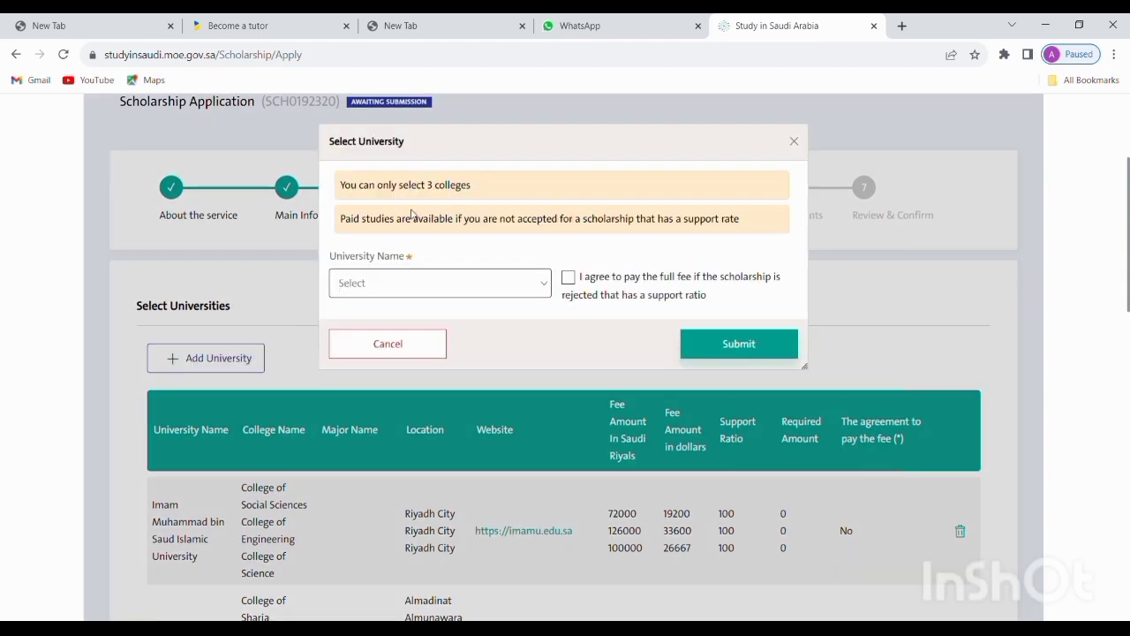
{"action": "left_click", "coordinate": [535, 291]}
{"action": "left_click", "coordinate": [549, 291]}
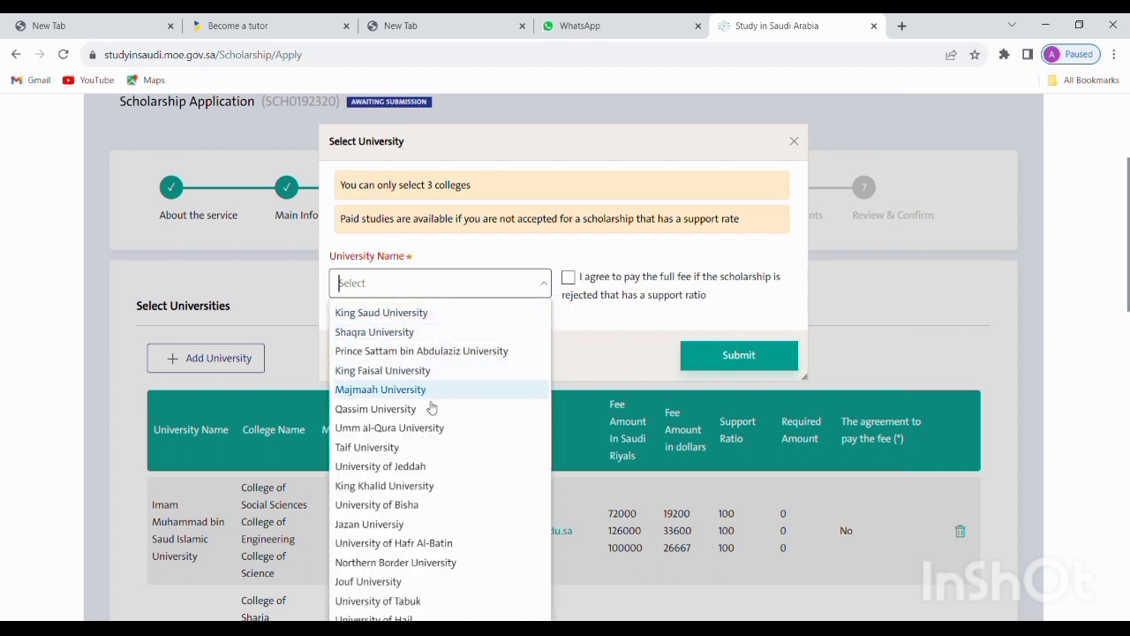
{"action": "left_click", "coordinate": [429, 371]}
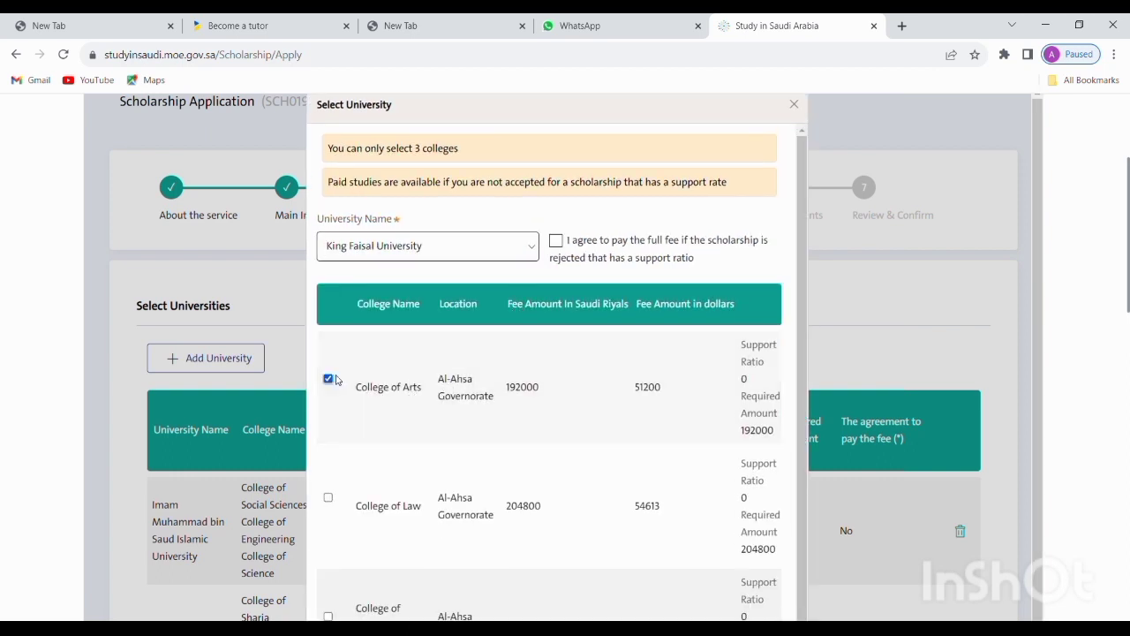
{"action": "scroll", "coordinate": [456, 375], "scroll_direction": "down", "scroll_amount": 3}
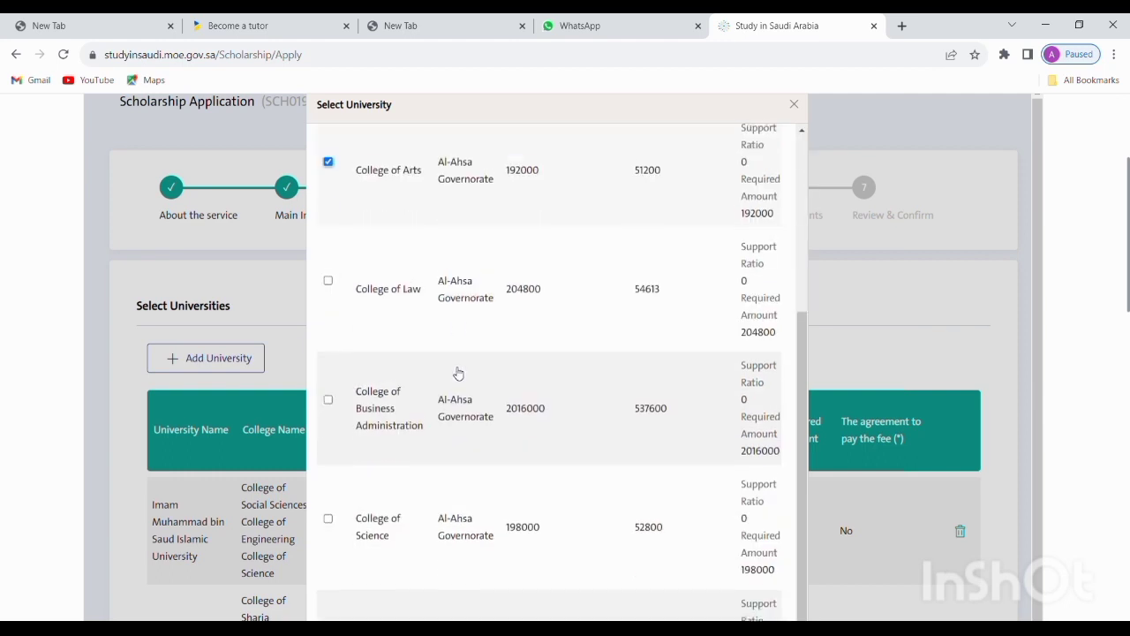
{"action": "left_click", "coordinate": [328, 276]}
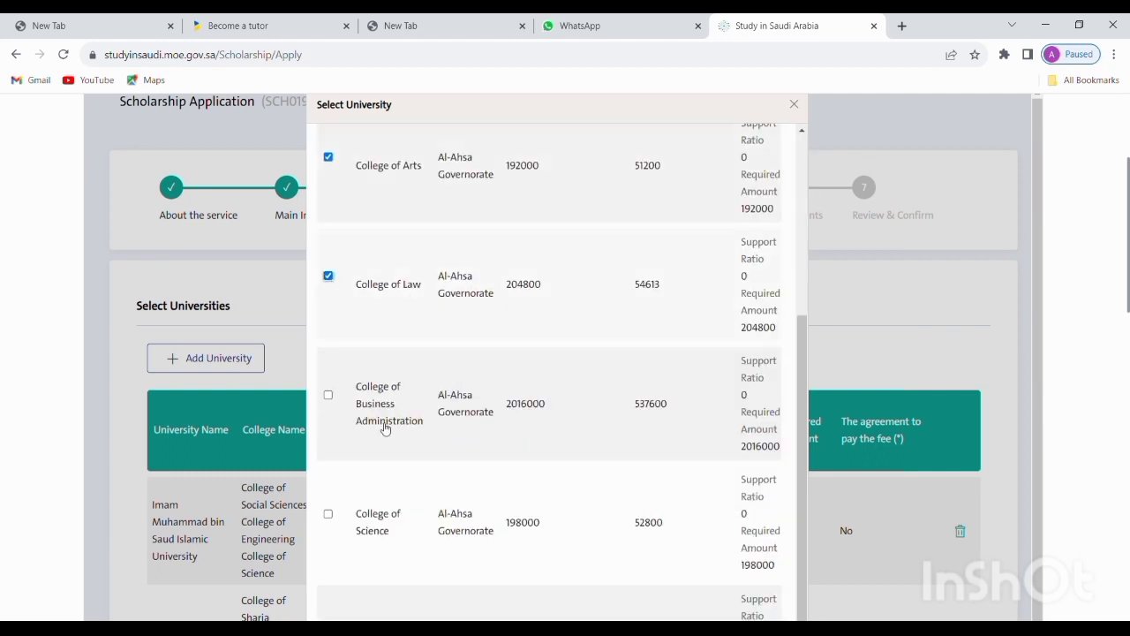
{"action": "left_click", "coordinate": [328, 396]}
Review the Al-Ahsa college list and submit the King Faisal University colleges
{"action": "scroll", "coordinate": [420, 389], "scroll_direction": "down", "scroll_amount": 1}
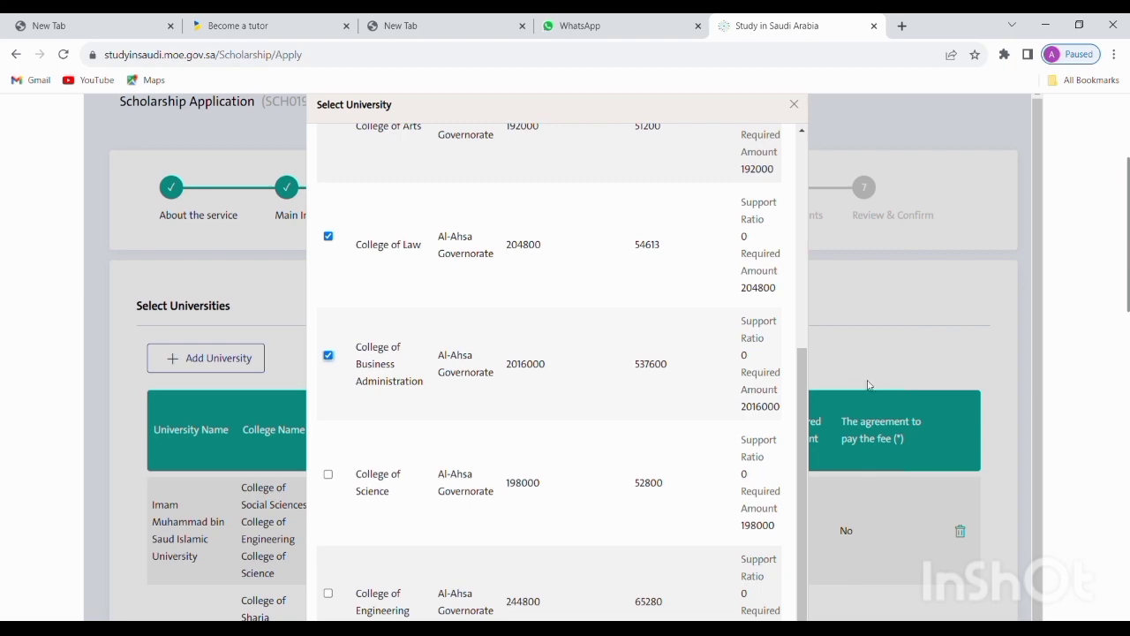
{"action": "left_click_drag", "start_coordinate": [1127, 256], "coordinate": [1127, 400]}
{"action": "left_click_drag", "start_coordinate": [1128, 414], "coordinate": [1123, 195]}
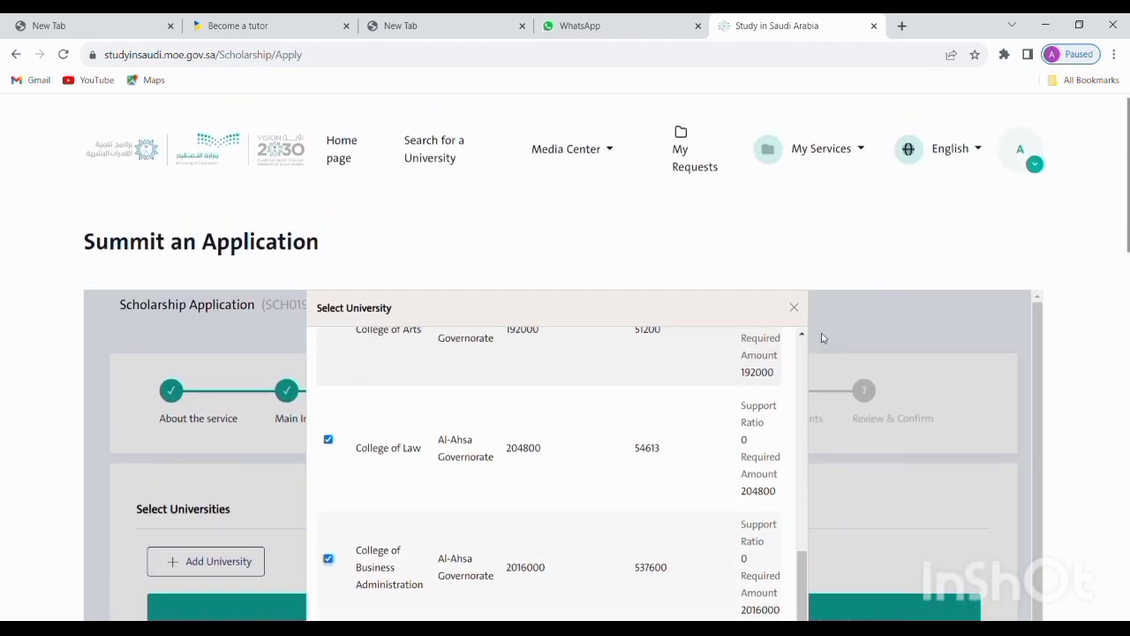
{"action": "scroll", "coordinate": [804, 389], "scroll_direction": "up", "scroll_amount": 3}
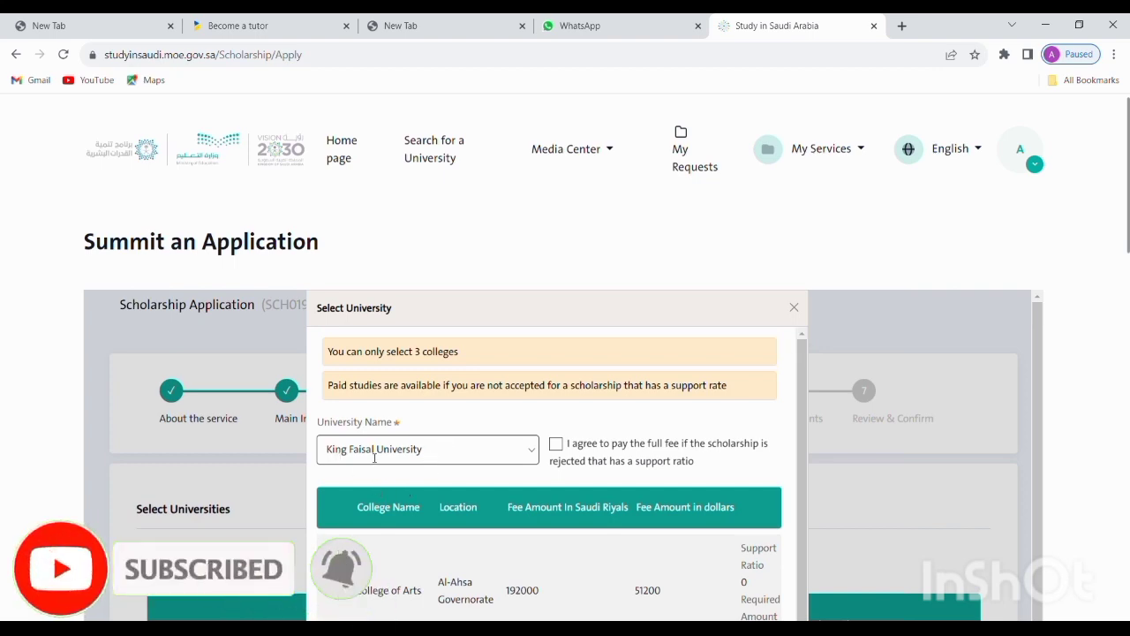
{"action": "left_click_drag", "start_coordinate": [1128, 214], "coordinate": [1127, 536]}
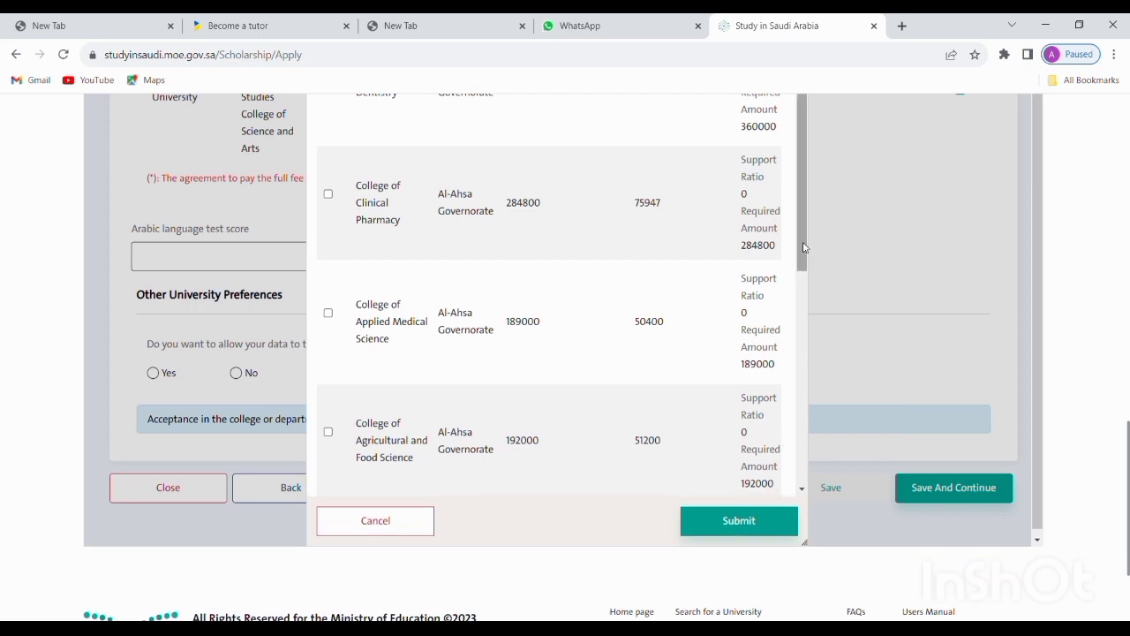
{"action": "left_click_drag", "start_coordinate": [804, 248], "coordinate": [820, 492]}
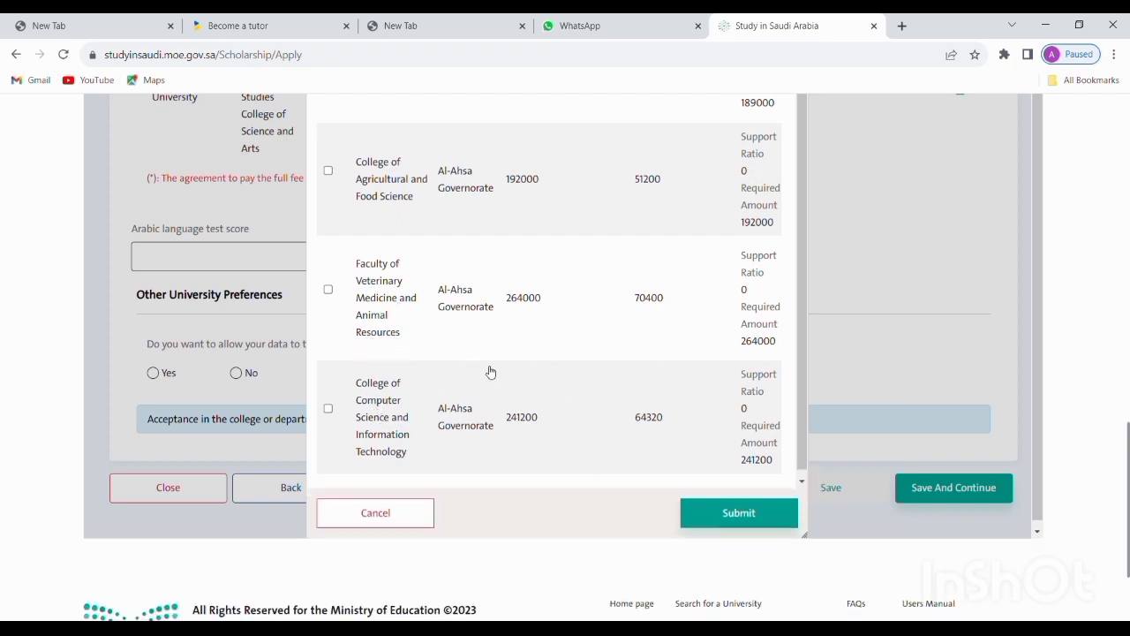
{"action": "left_click", "coordinate": [732, 522]}
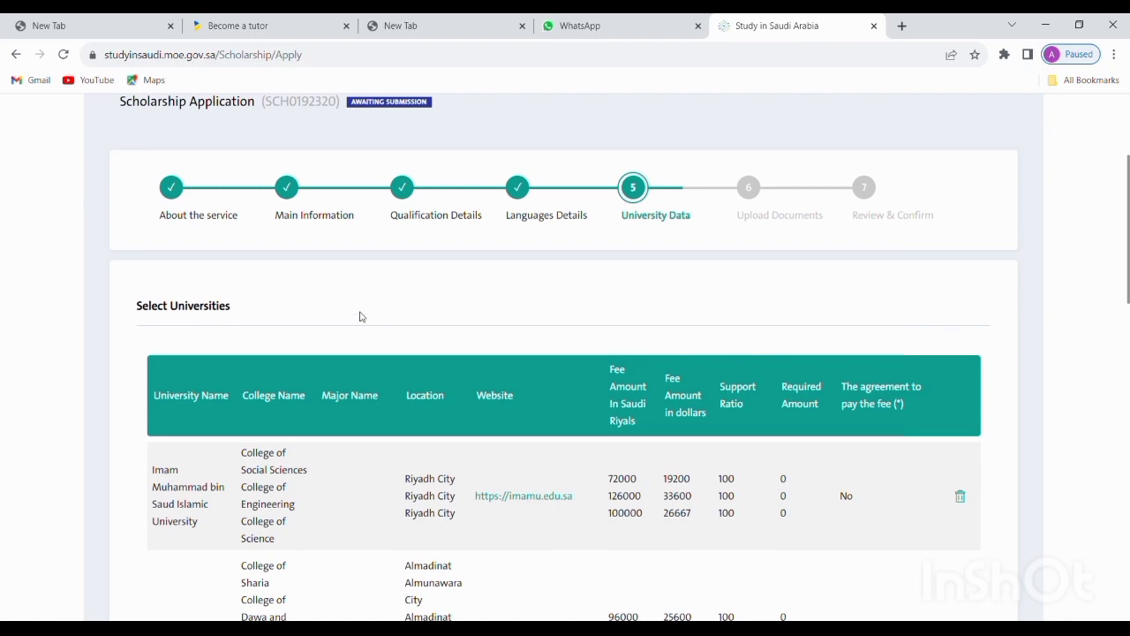
Answer Yes to sharing data with other universities if all choices are rejected, then save and continue
{"action": "scroll", "coordinate": [381, 278], "scroll_direction": "down", "scroll_amount": 3}
{"action": "scroll", "coordinate": [530, 292], "scroll_direction": "down", "scroll_amount": 2}
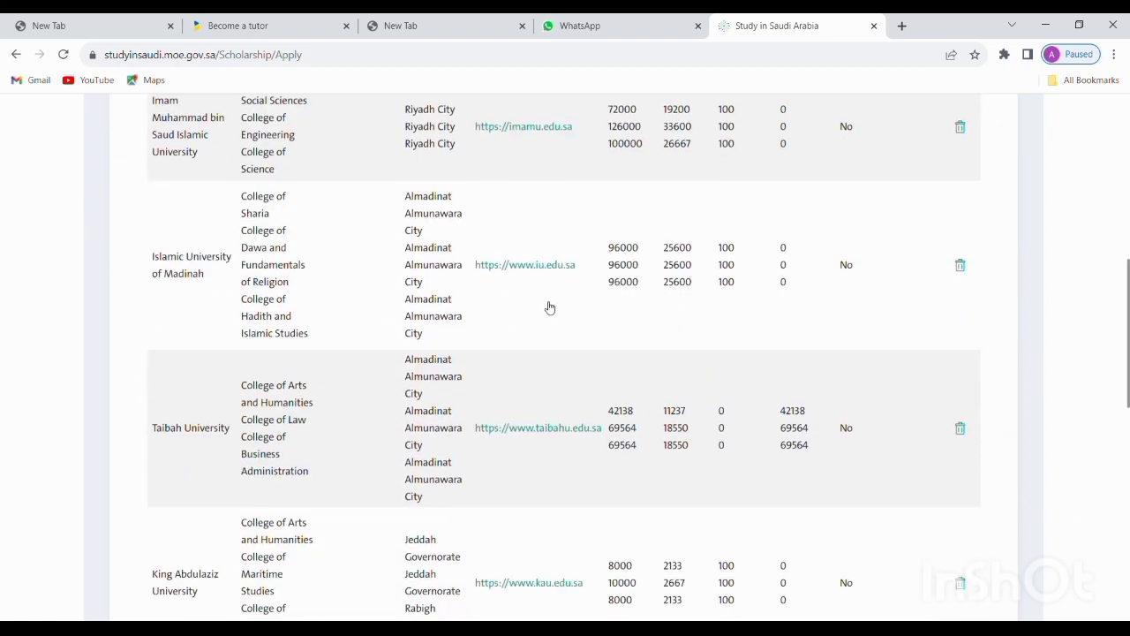
{"action": "scroll", "coordinate": [550, 308], "scroll_direction": "down", "scroll_amount": 5}
{"action": "scroll", "coordinate": [541, 281], "scroll_direction": "down", "scroll_amount": 1}
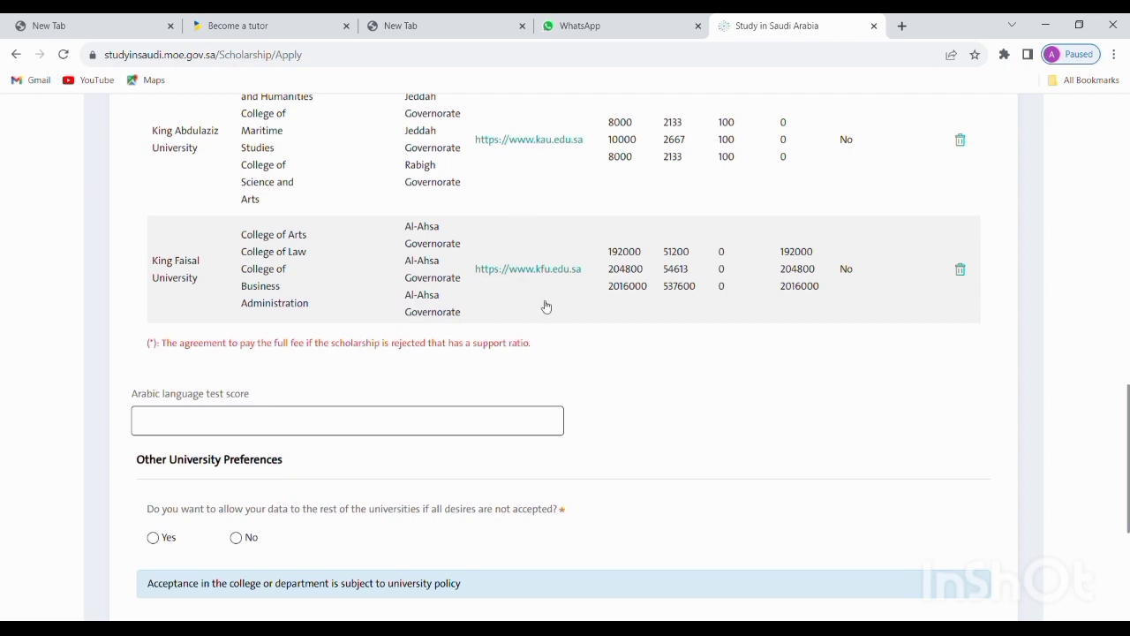
{"action": "scroll", "coordinate": [545, 306], "scroll_direction": "up", "scroll_amount": 3}
{"action": "scroll", "coordinate": [565, 282], "scroll_direction": "down", "scroll_amount": 1}
{"action": "scroll", "coordinate": [548, 313], "scroll_direction": "up", "scroll_amount": 5}
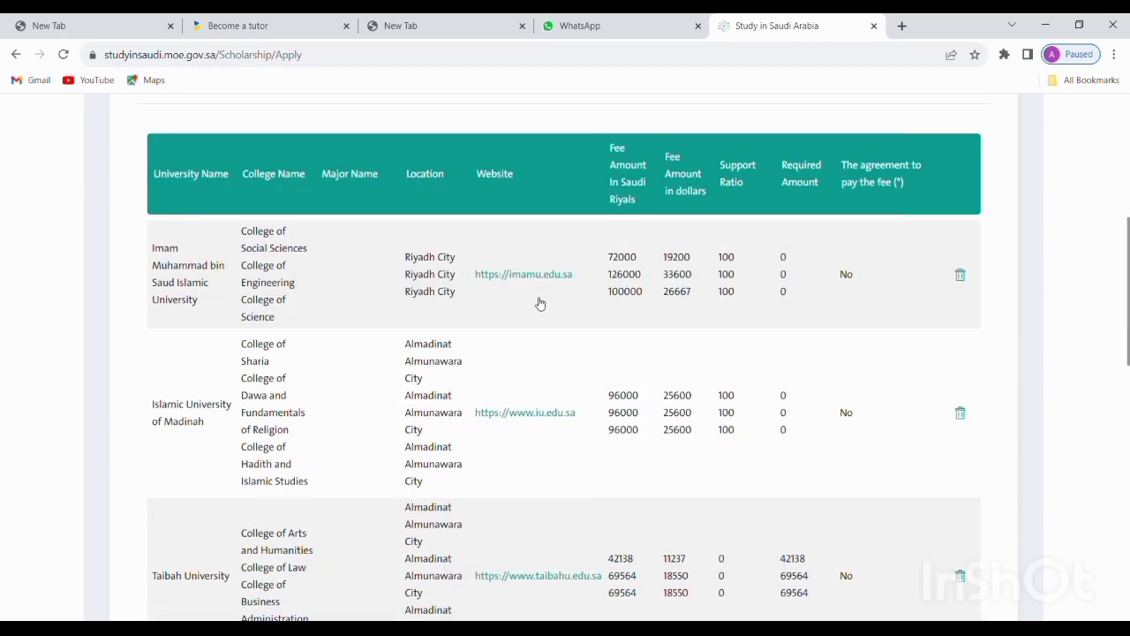
{"action": "scroll", "coordinate": [225, 288], "scroll_direction": "down", "scroll_amount": 2}
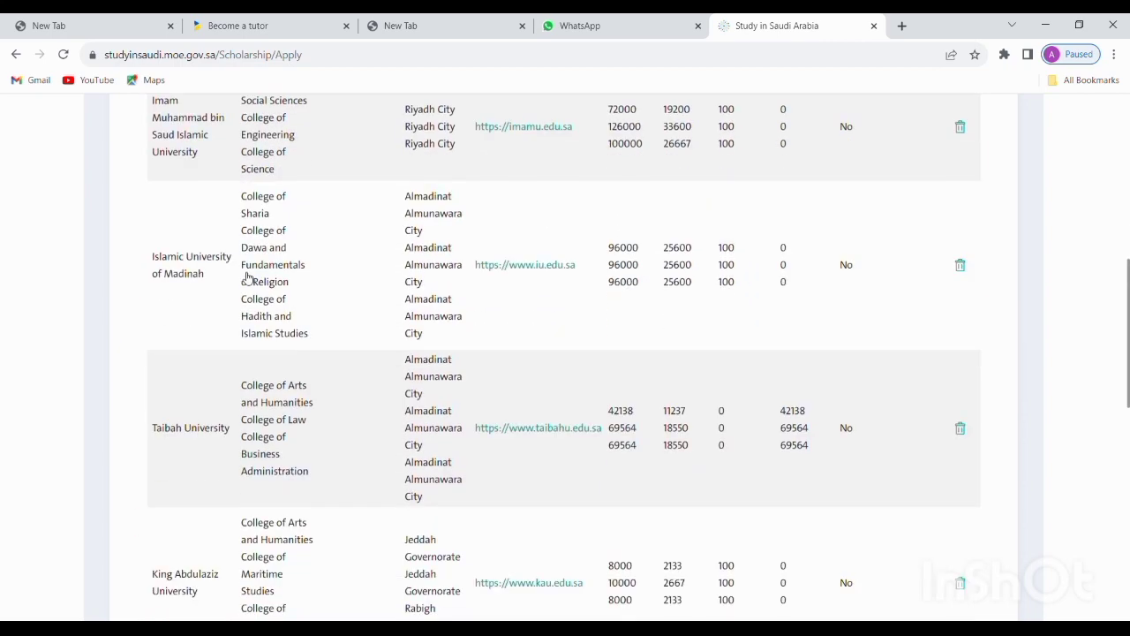
{"action": "scroll", "coordinate": [205, 319], "scroll_direction": "down", "scroll_amount": 3}
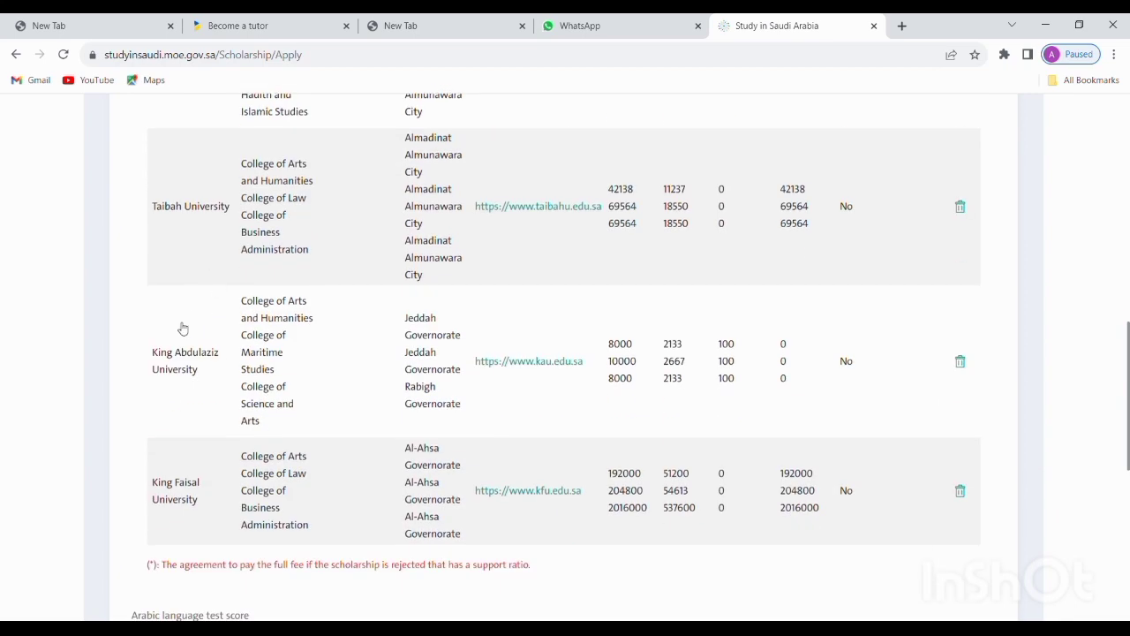
{"action": "scroll", "coordinate": [181, 382], "scroll_direction": "down", "scroll_amount": 2}
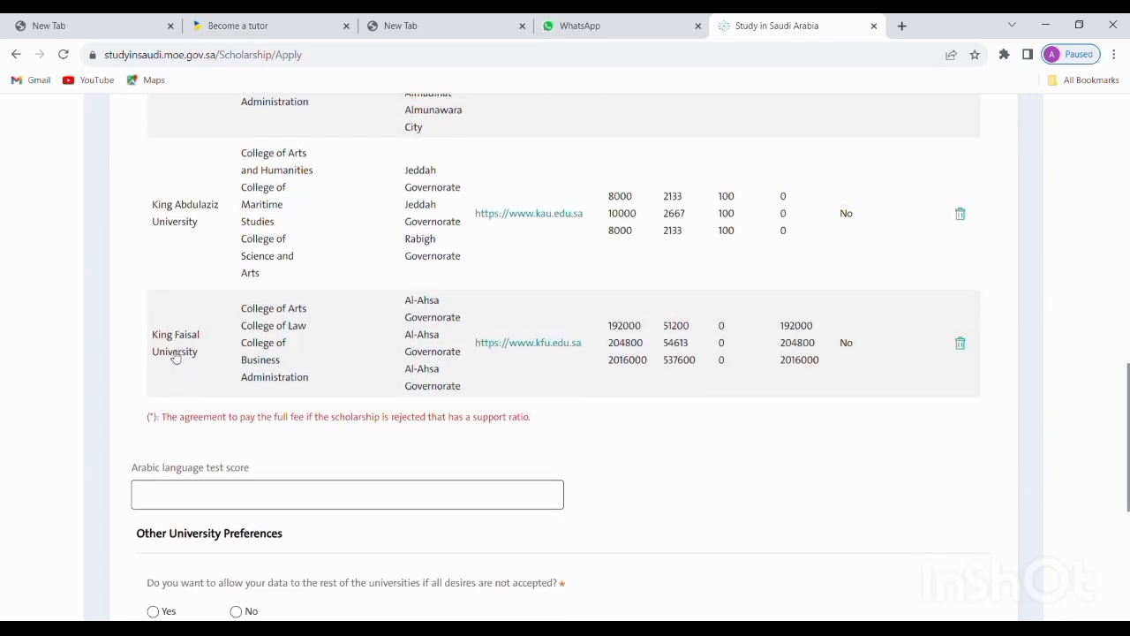
{"action": "scroll", "coordinate": [468, 302], "scroll_direction": "down", "scroll_amount": 2}
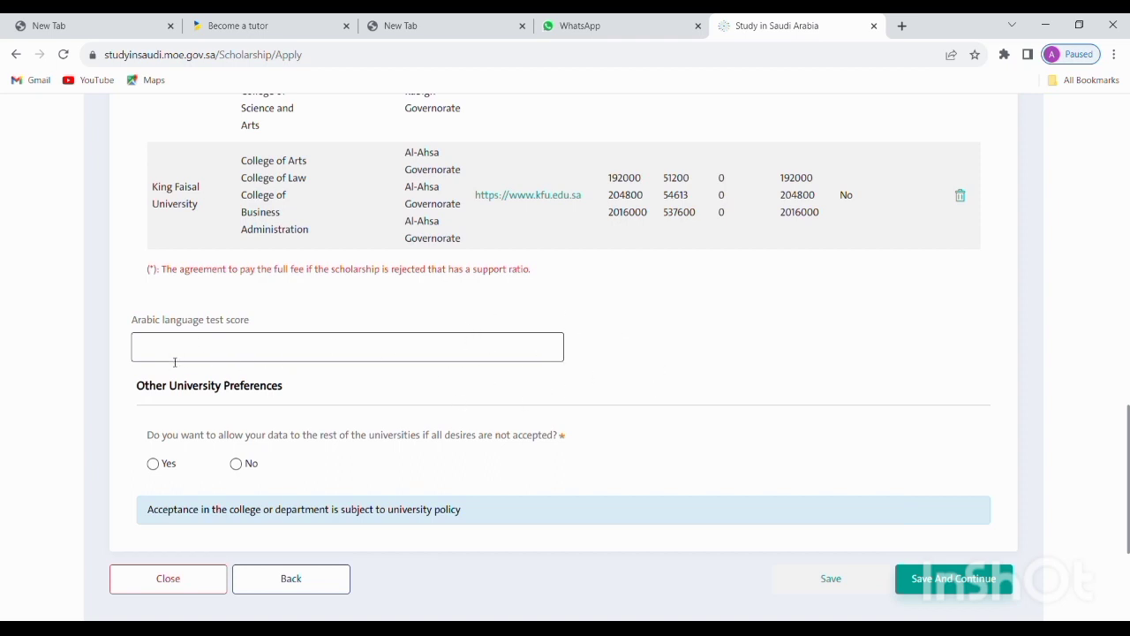
{"action": "scroll", "coordinate": [221, 347], "scroll_direction": "down", "scroll_amount": 3}
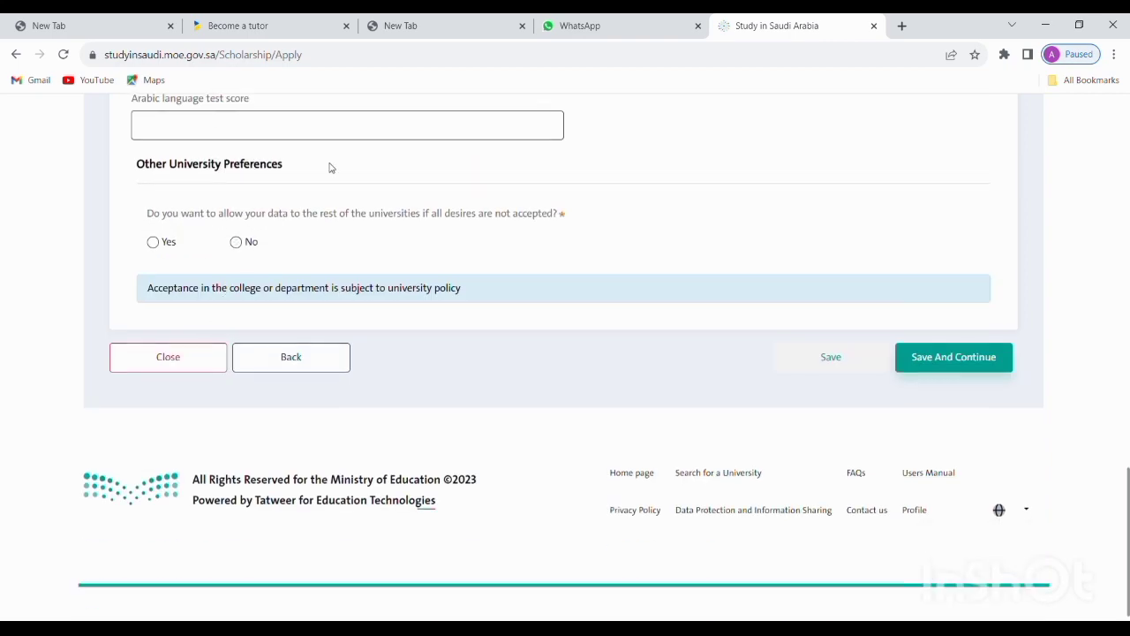
{"action": "scroll", "coordinate": [333, 202], "scroll_direction": "up", "scroll_amount": 1}
{"action": "scroll", "coordinate": [333, 202], "scroll_direction": "down", "scroll_amount": 1}
{"action": "scroll", "coordinate": [287, 221], "scroll_direction": "up", "scroll_amount": 1}
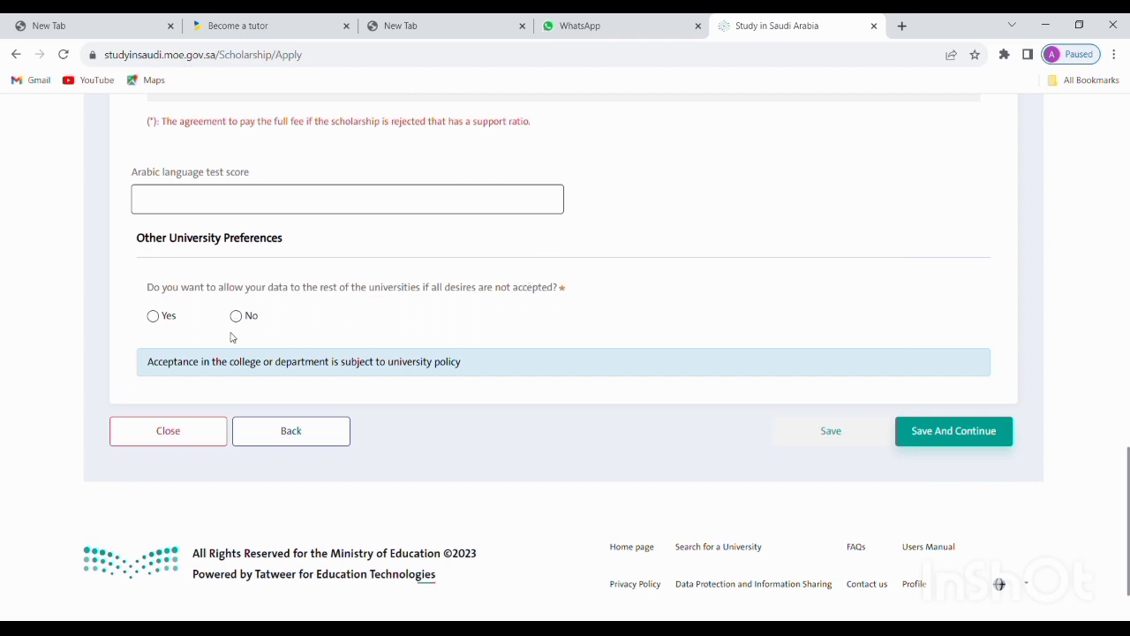
{"action": "left_click", "coordinate": [153, 316]}
{"action": "left_click", "coordinate": [943, 433]}
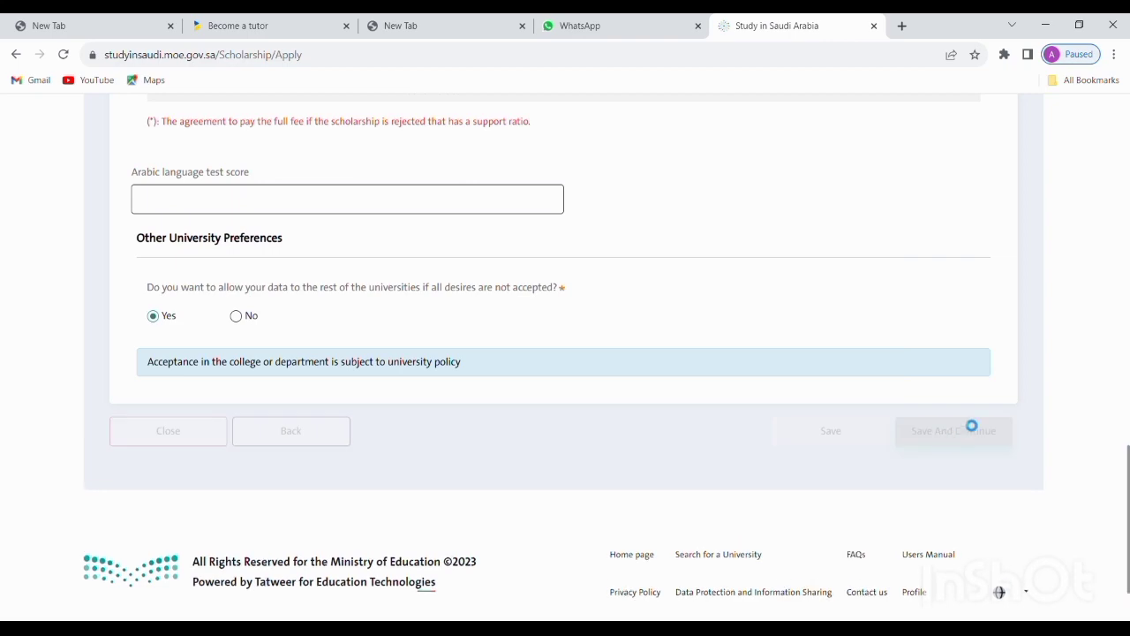
Scroll through the Required and Optional Documents lists and the empty attachments table
{"action": "scroll", "coordinate": [777, 398], "scroll_direction": "up", "scroll_amount": 12}
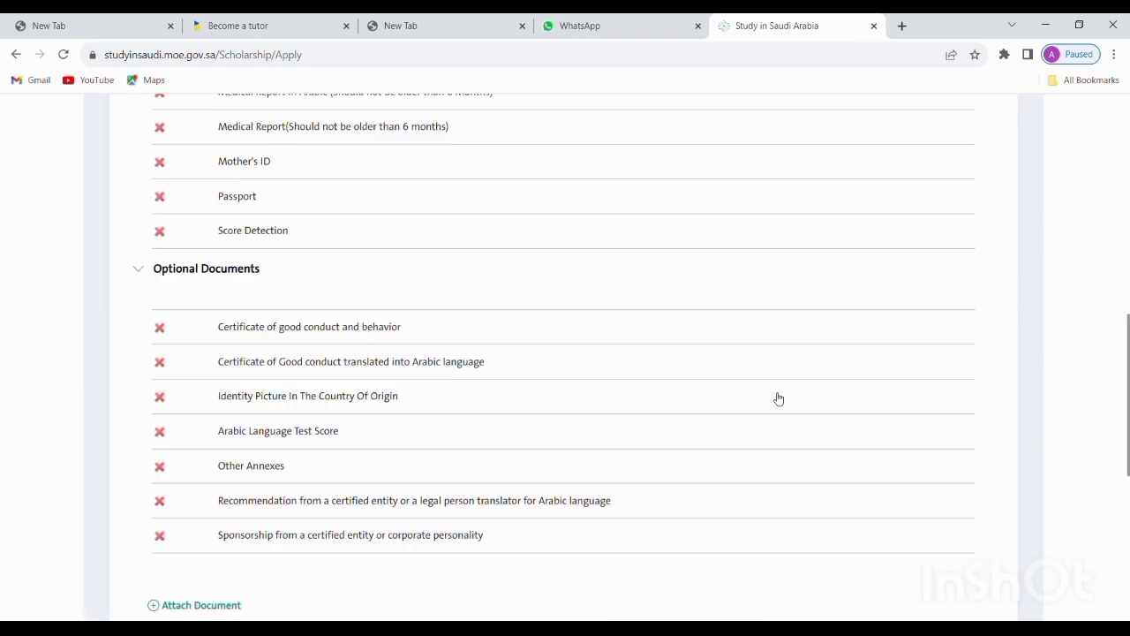
{"action": "scroll", "coordinate": [791, 378], "scroll_direction": "down", "scroll_amount": 1}
{"action": "scroll", "coordinate": [791, 378], "scroll_direction": "down", "scroll_amount": 3}
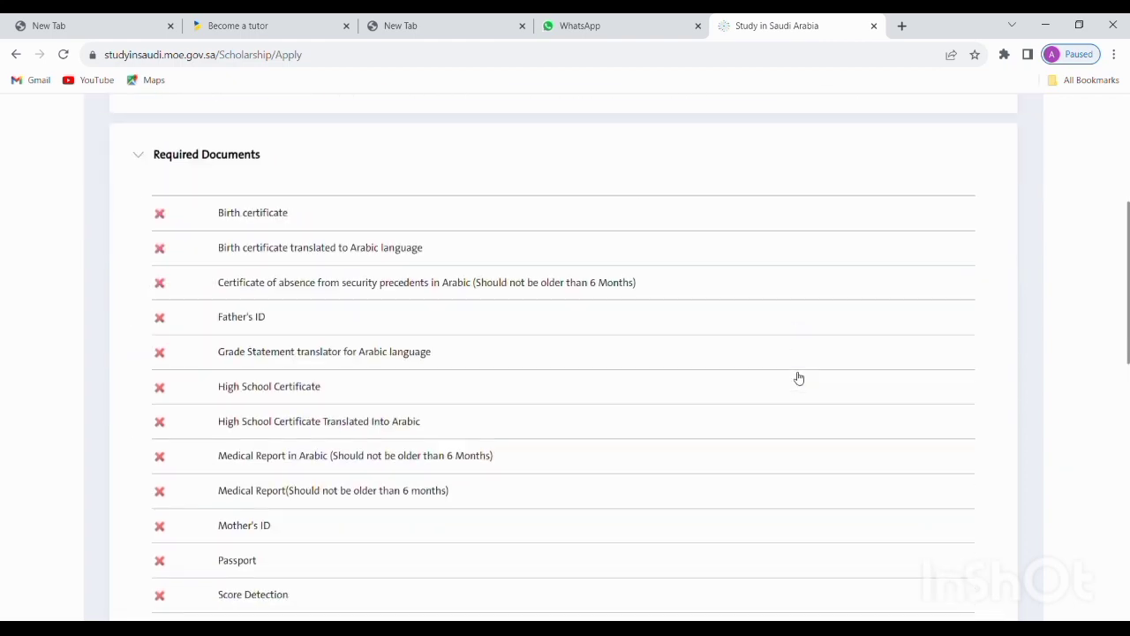
{"action": "scroll", "coordinate": [800, 377], "scroll_direction": "down", "scroll_amount": 5}
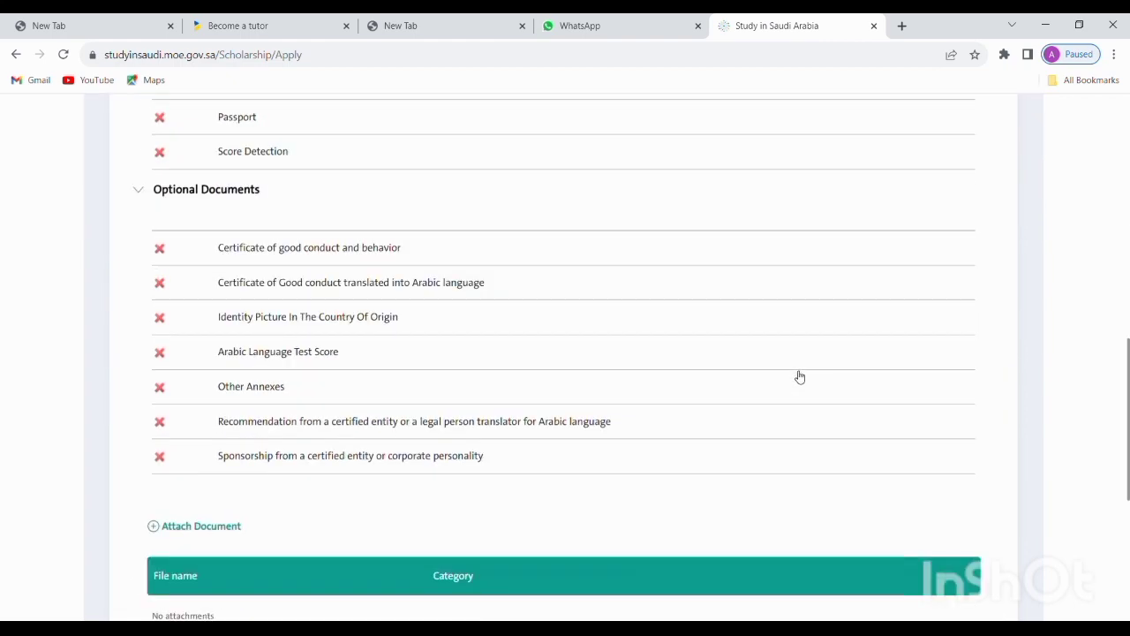
{"action": "scroll", "coordinate": [799, 377], "scroll_direction": "down", "scroll_amount": 2}
{"action": "scroll", "coordinate": [799, 377], "scroll_direction": "up", "scroll_amount": 2}
{"action": "scroll", "coordinate": [799, 378], "scroll_direction": "up", "scroll_amount": 4}
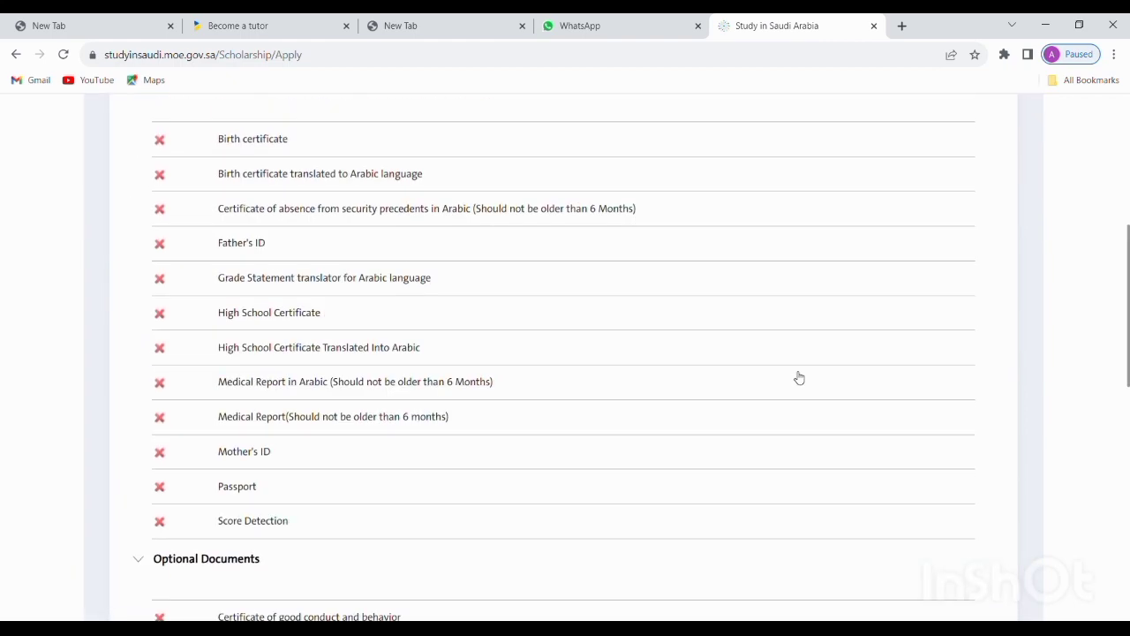
{"action": "scroll", "coordinate": [799, 378], "scroll_direction": "up", "scroll_amount": 2}
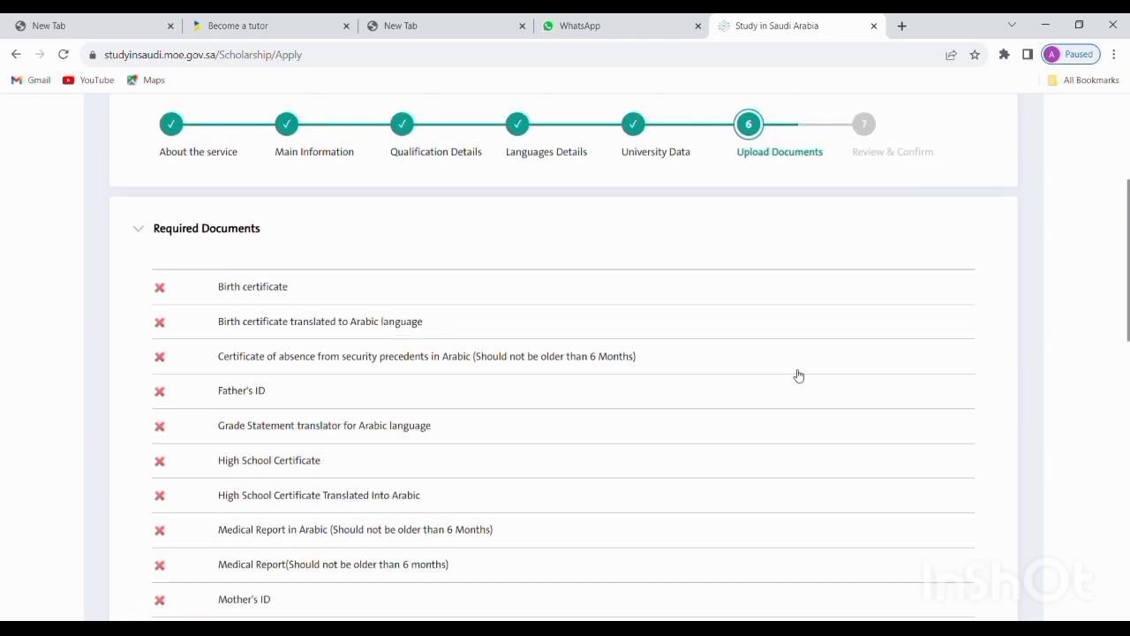
{"action": "scroll", "coordinate": [798, 375], "scroll_direction": "down", "scroll_amount": 4}
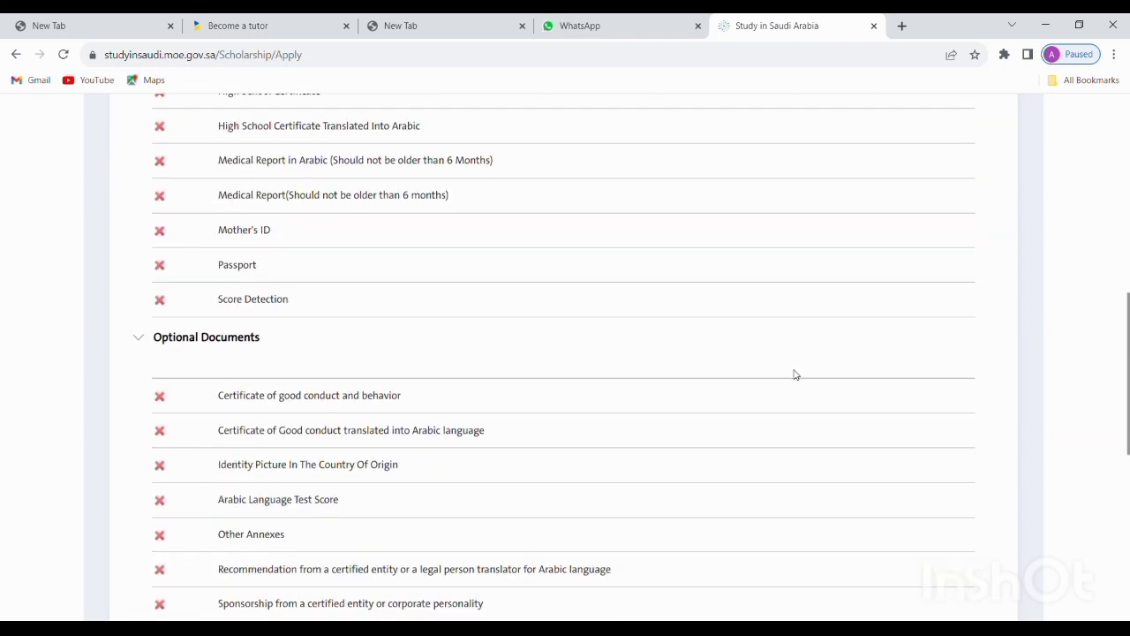
{"action": "scroll", "coordinate": [794, 375], "scroll_direction": "up", "scroll_amount": 3}
{"action": "scroll", "coordinate": [796, 376], "scroll_direction": "up", "scroll_amount": 1}
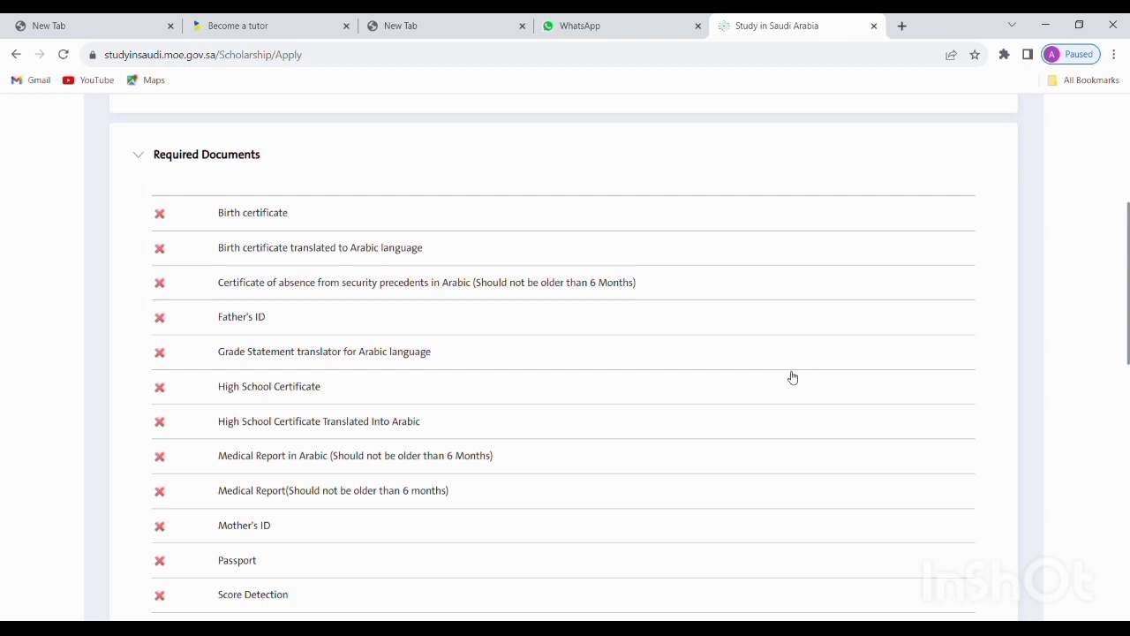
{"action": "scroll", "coordinate": [792, 378], "scroll_direction": "down", "scroll_amount": 4}
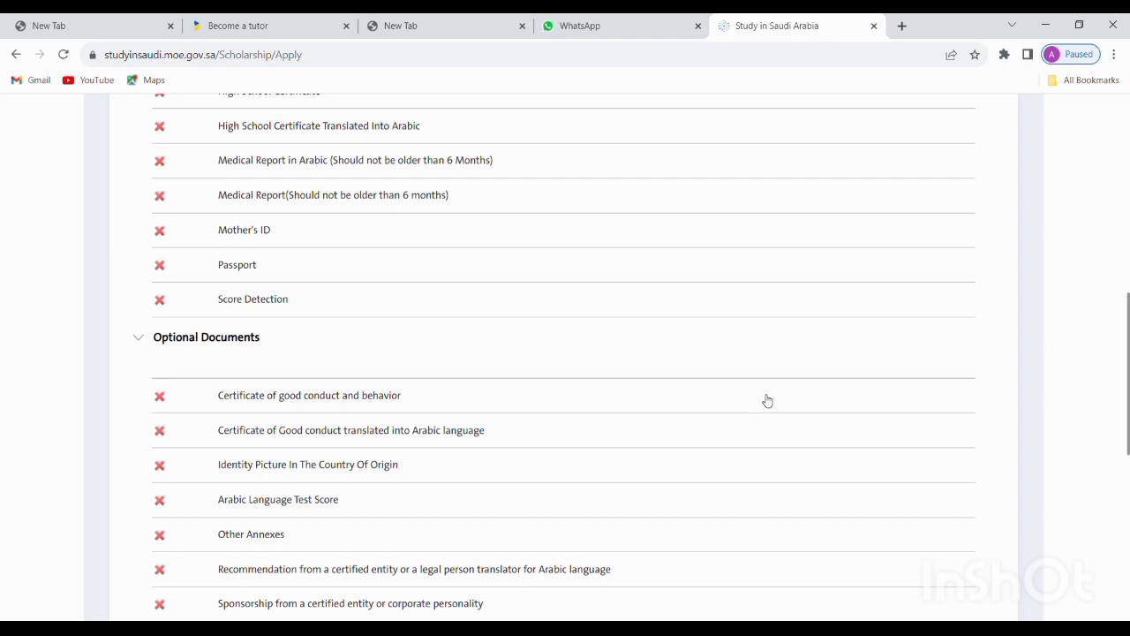
{"action": "scroll", "coordinate": [768, 399], "scroll_direction": "up", "scroll_amount": 1}
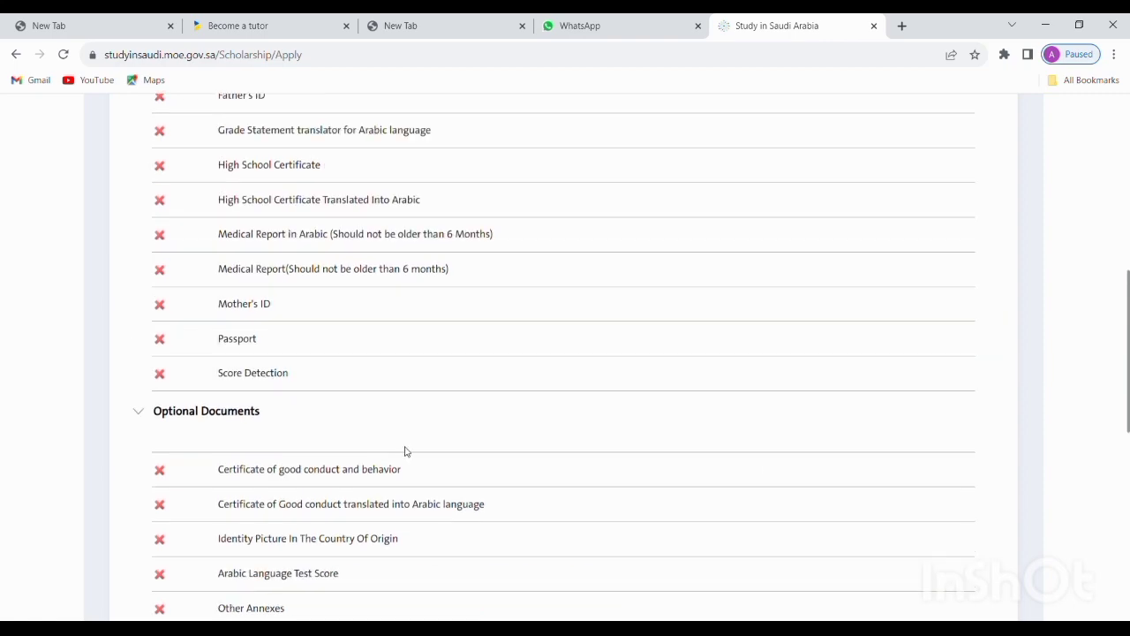
{"action": "scroll", "coordinate": [221, 479], "scroll_direction": "up", "scroll_amount": 4}
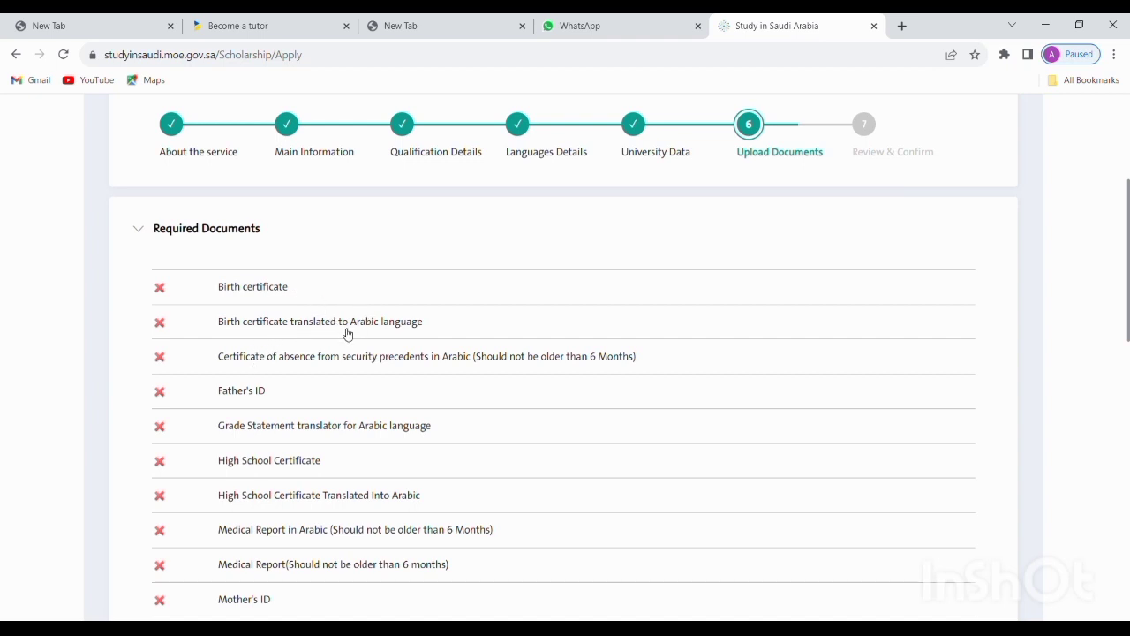
Select the Arabic certificate of absence from security precedents as the document to attach
{"action": "left_click", "coordinate": [397, 354]}
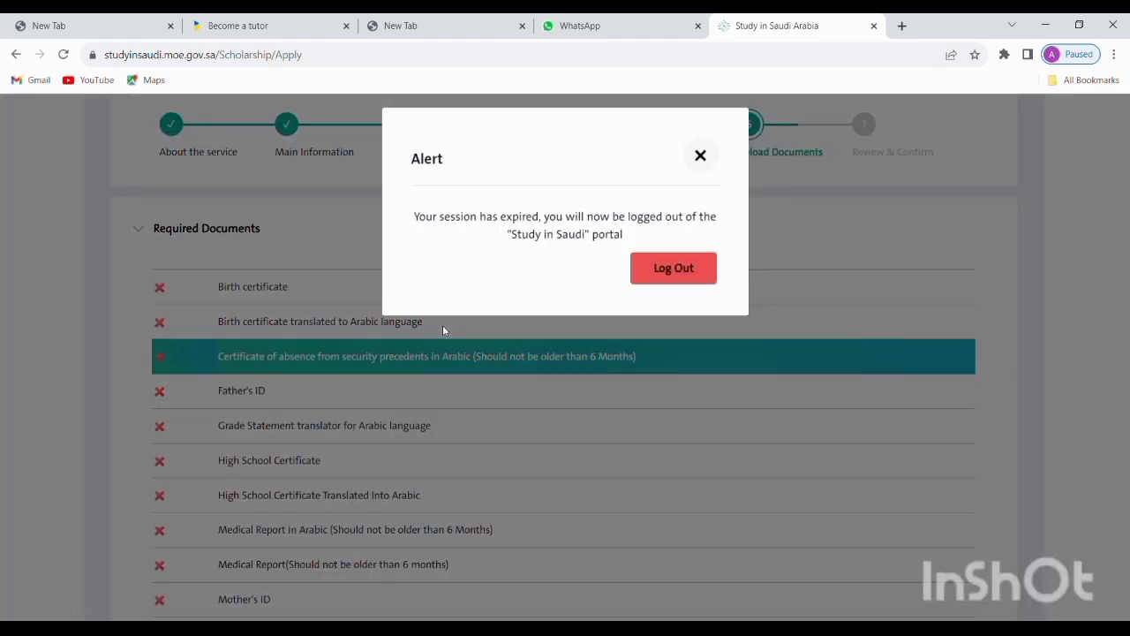
Accept the session-expired logout to reach the Ministry of Education sign-out confirmation page
{"action": "left_click", "coordinate": [680, 275]}
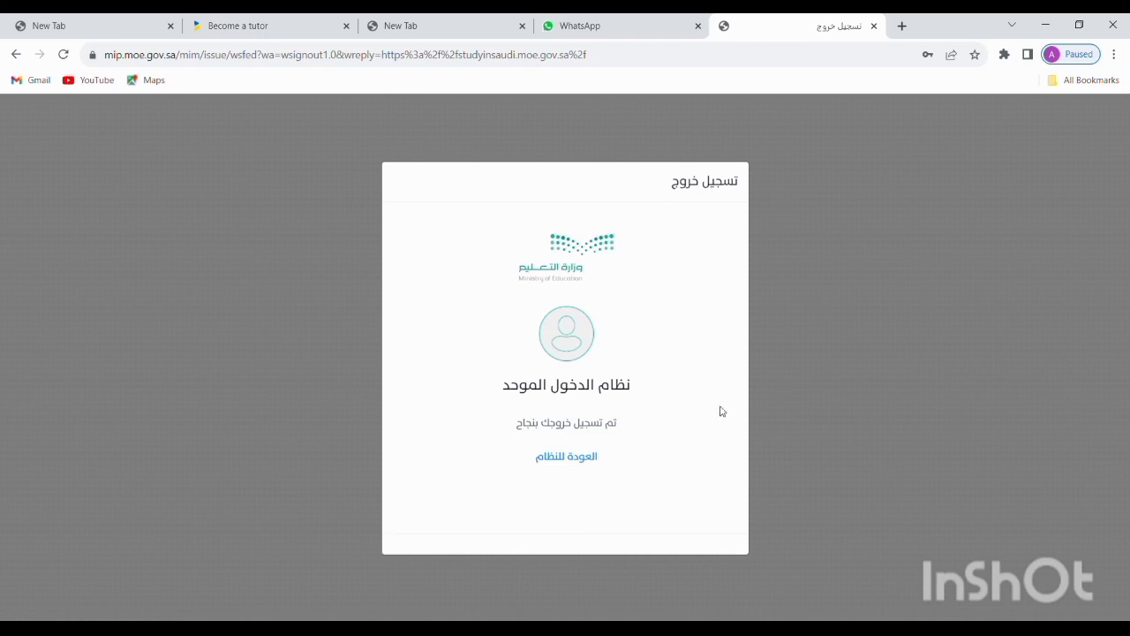
Sign back in via single sign-on and reopen the incomplete scholarship request awaiting submission
{"action": "left_click", "coordinate": [584, 461]}
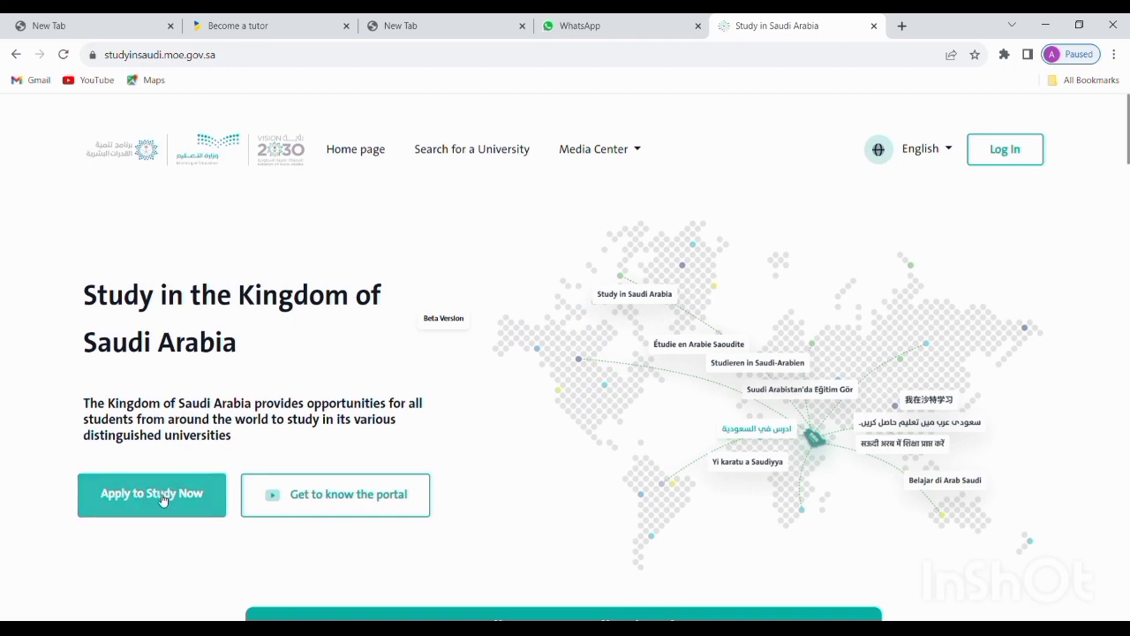
{"action": "left_click", "coordinate": [170, 490]}
{"action": "left_click", "coordinate": [566, 408]}
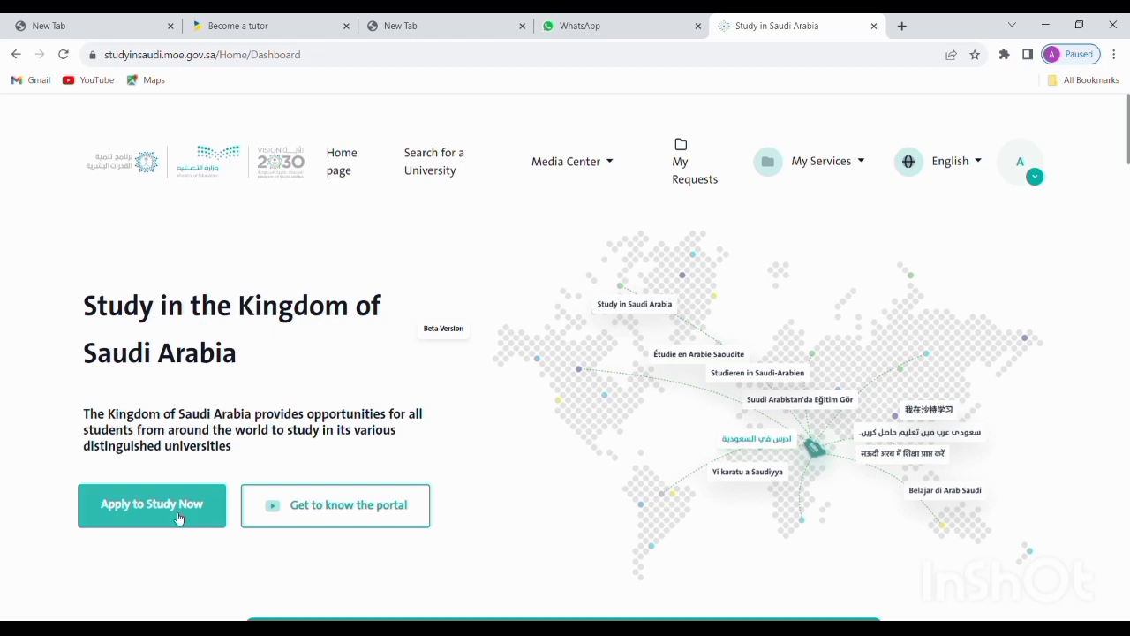
{"action": "left_click", "coordinate": [178, 516]}
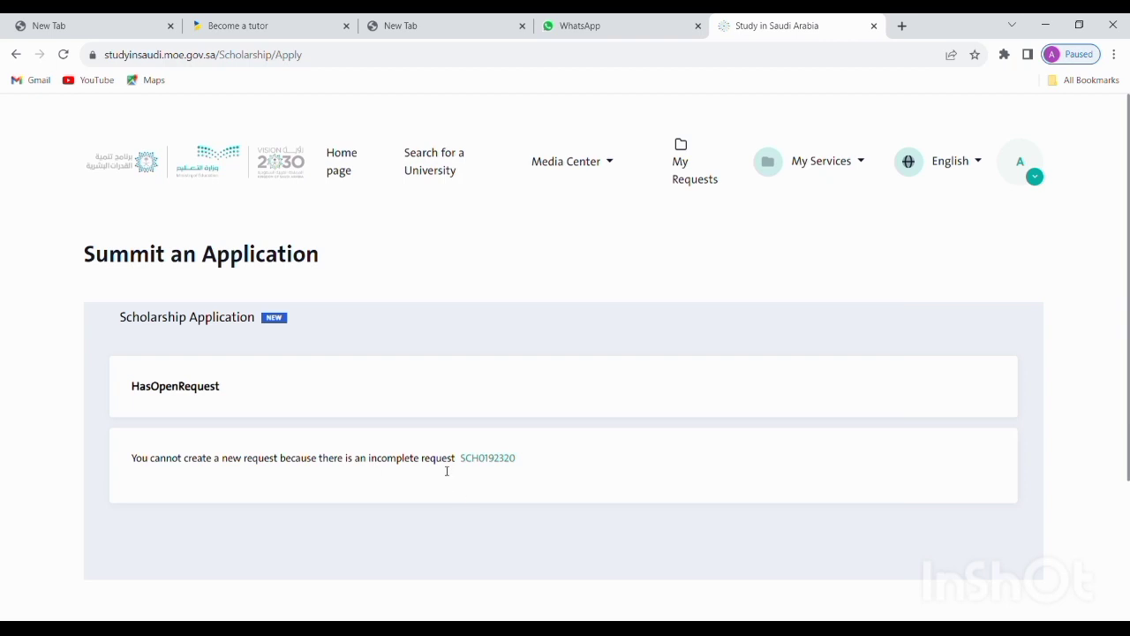
{"action": "left_click", "coordinate": [505, 460]}
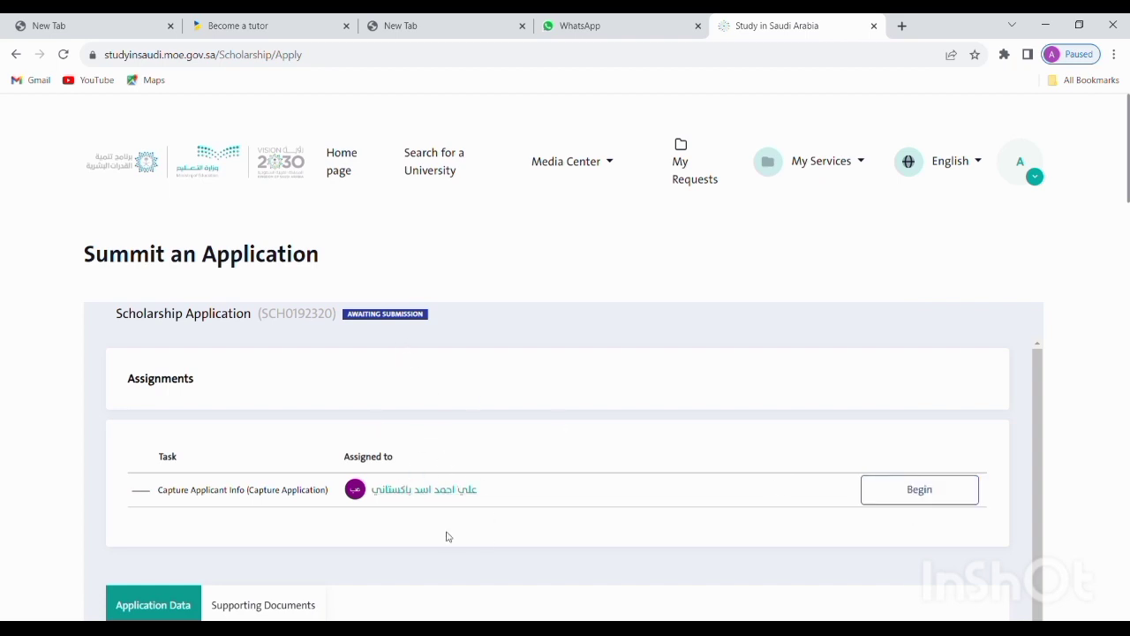
Begin the Capture Applicant Info task and scroll through the Upload Documents Required Documents list
{"action": "left_click", "coordinate": [947, 497]}
{"action": "scroll", "coordinate": [747, 356], "scroll_direction": "down", "scroll_amount": 2}
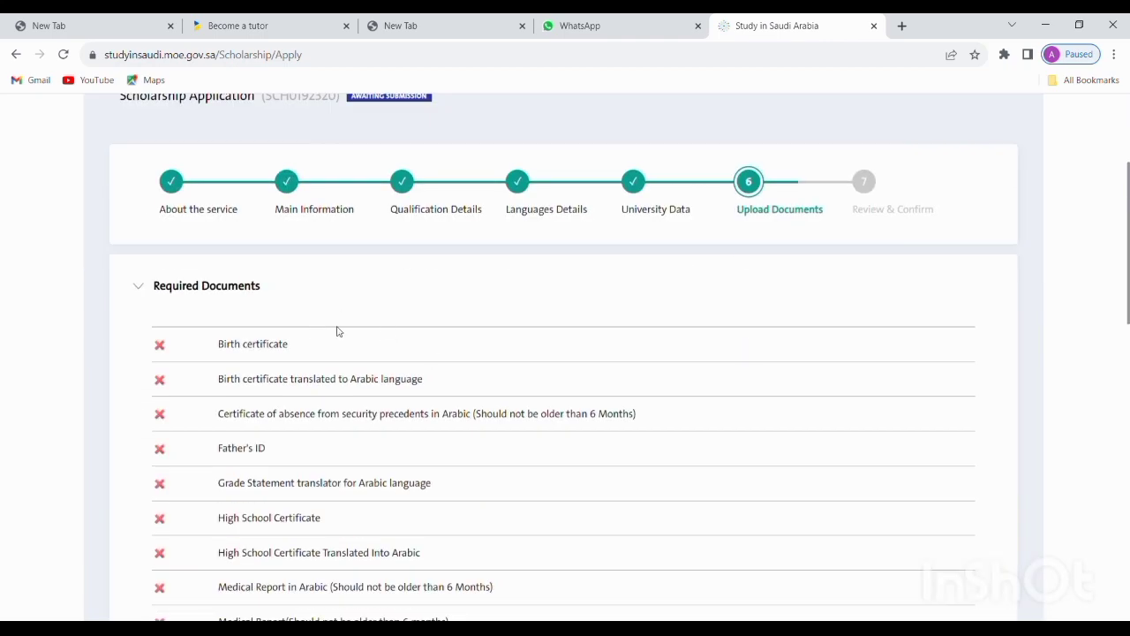
{"action": "scroll", "coordinate": [371, 415], "scroll_direction": "down", "scroll_amount": 2}
{"action": "scroll", "coordinate": [494, 391], "scroll_direction": "up", "scroll_amount": 3}
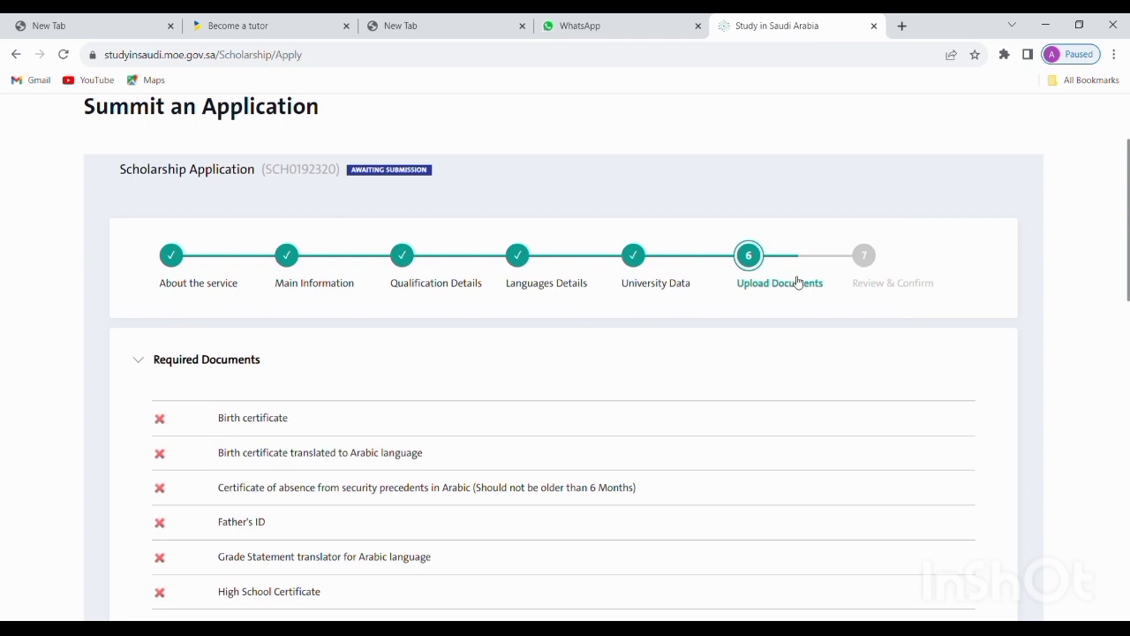
{"action": "scroll", "coordinate": [430, 397], "scroll_direction": "down", "scroll_amount": 2}
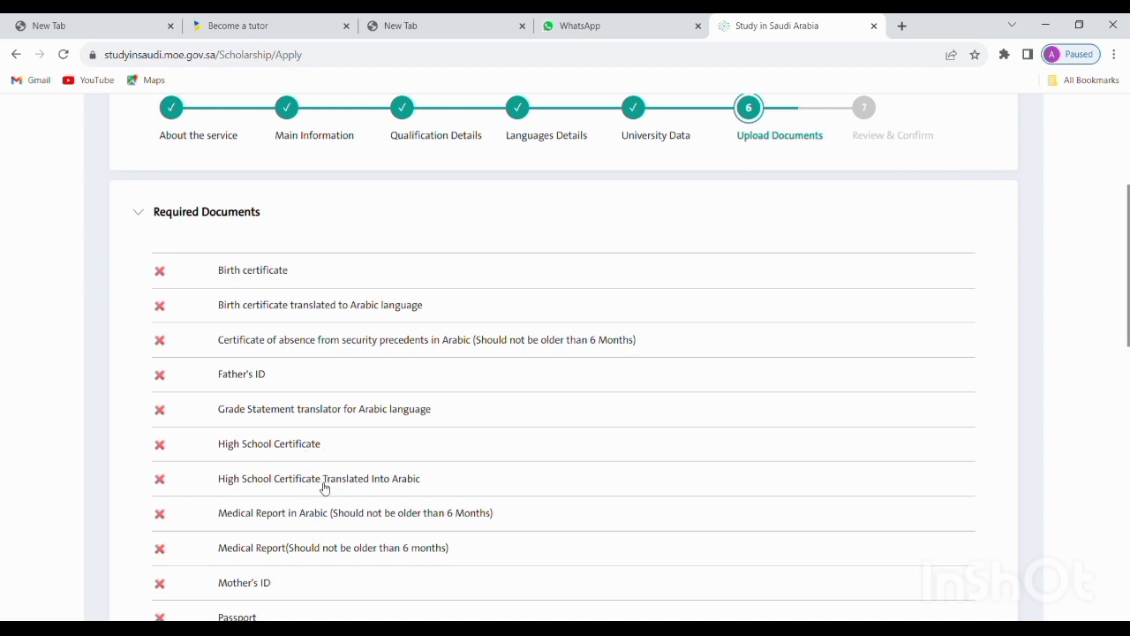
Scroll past Score Detection to the Optional Documents list, all documents marked missing
{"action": "scroll", "coordinate": [324, 487], "scroll_direction": "down", "scroll_amount": 2}
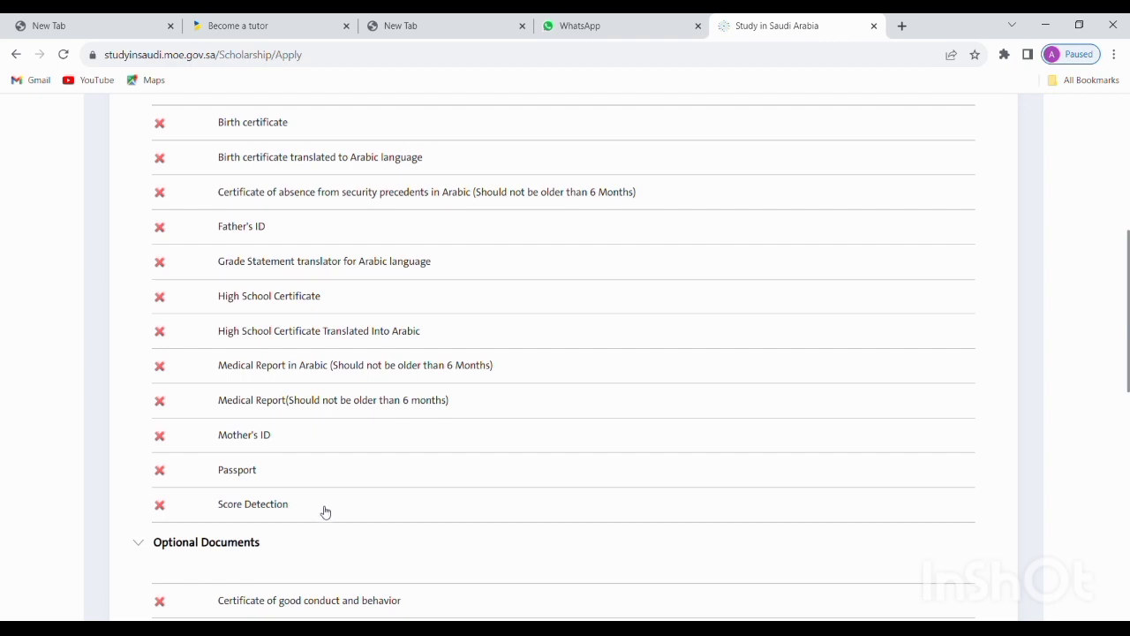
{"action": "scroll", "coordinate": [371, 507], "scroll_direction": "down", "scroll_amount": 3}
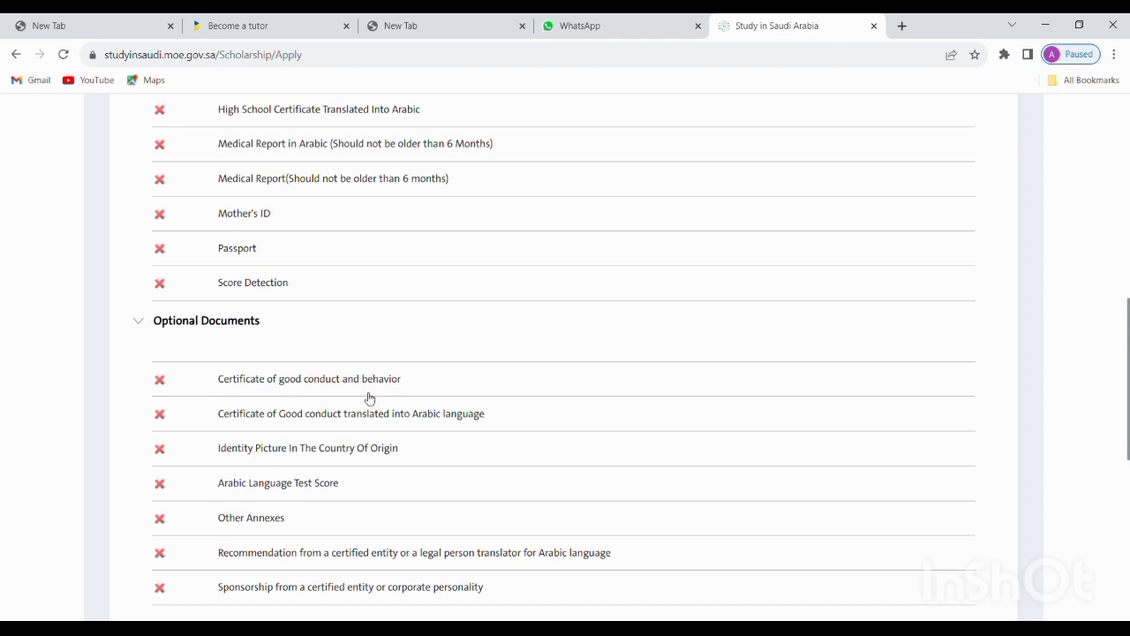
{"action": "scroll", "coordinate": [263, 436], "scroll_direction": "down", "scroll_amount": 2}
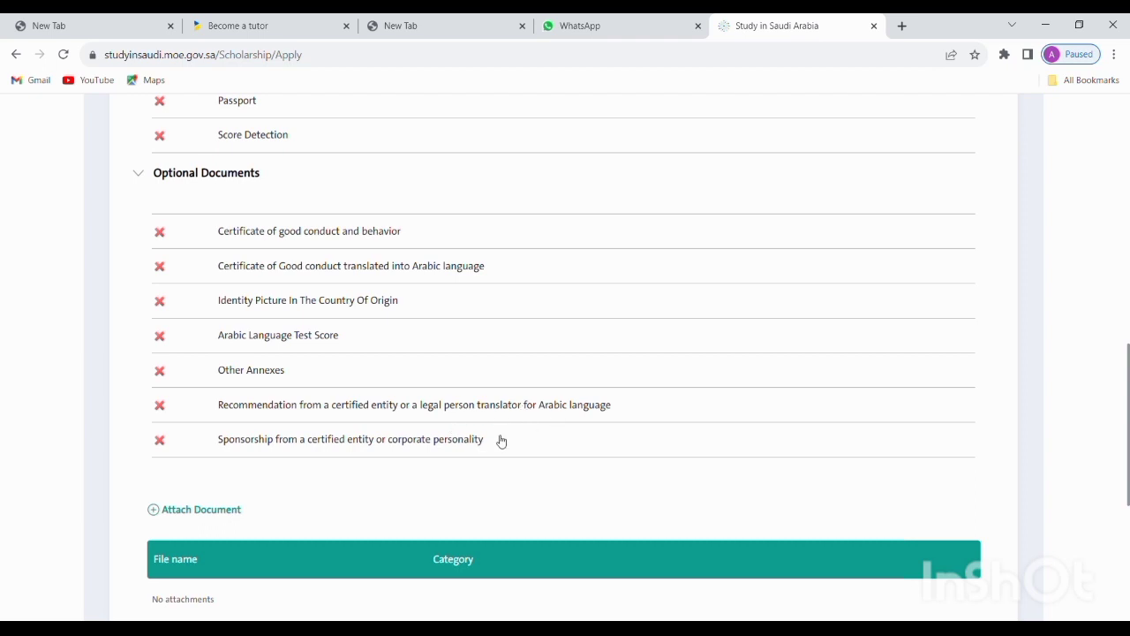
{"action": "scroll", "coordinate": [515, 498], "scroll_direction": "down", "scroll_amount": 3}
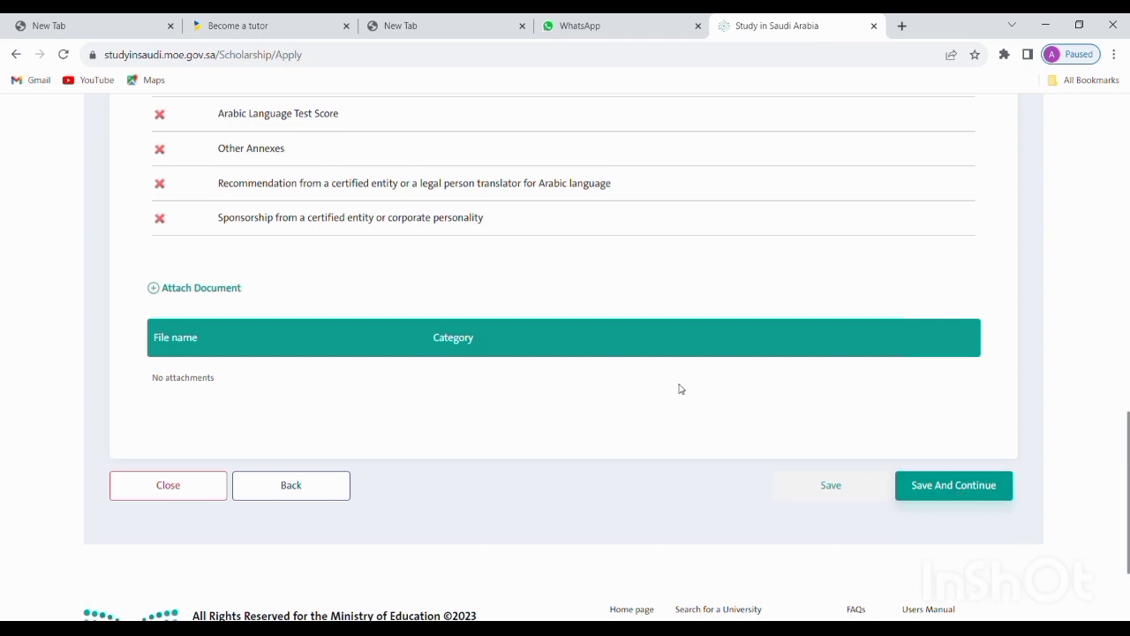
{"action": "scroll", "coordinate": [504, 580], "scroll_direction": "up", "scroll_amount": 15}
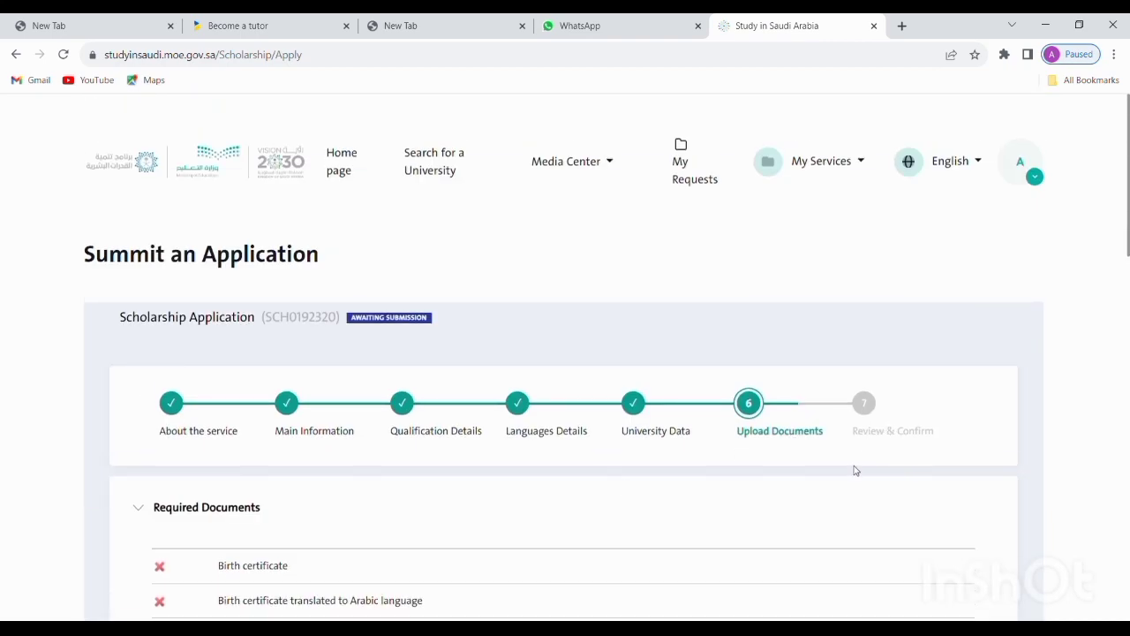
{"action": "scroll", "coordinate": [854, 470], "scroll_direction": "down", "scroll_amount": 15}
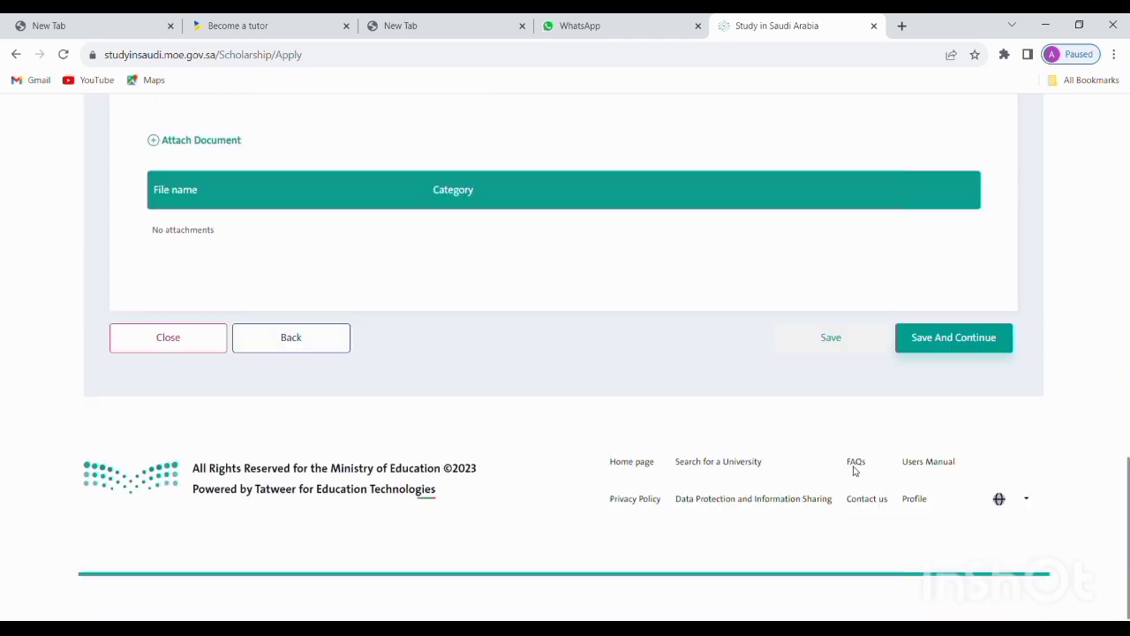
{"action": "scroll", "coordinate": [637, 305], "scroll_direction": "up", "scroll_amount": 1}
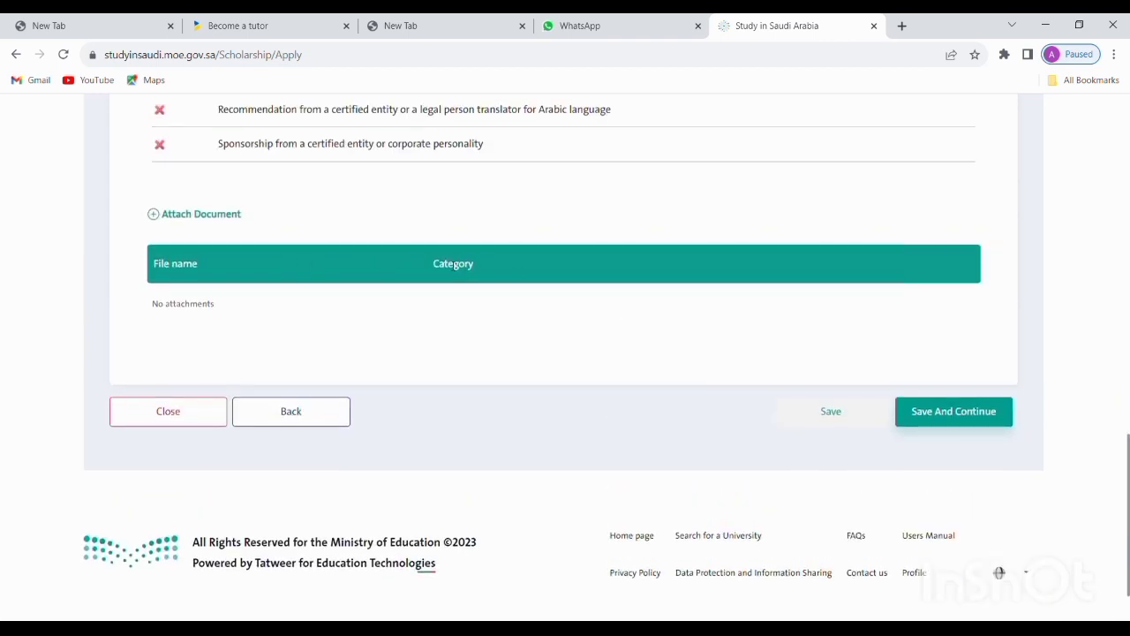
{"action": "scroll", "coordinate": [530, 179], "scroll_direction": "up", "scroll_amount": 14}
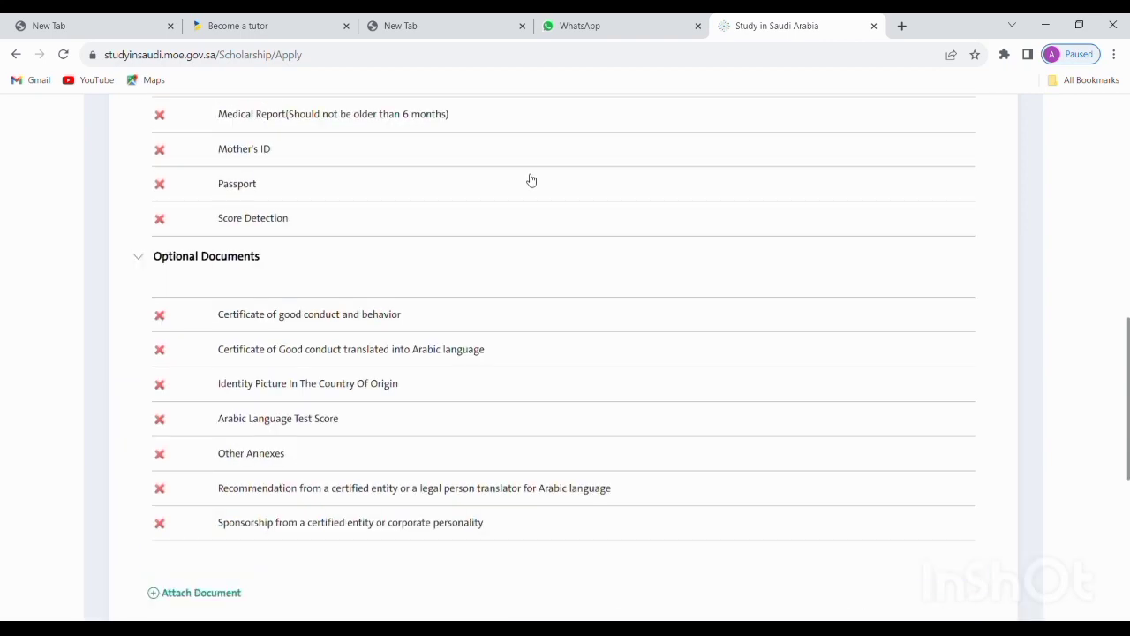
{"action": "scroll", "coordinate": [525, 179], "scroll_direction": "down", "scroll_amount": 2}
Collapse both document lists and open the Attach file(s) dialog (2 MB; bmp, jpg, gif, png, pdf)
{"action": "left_click", "coordinate": [182, 212]}
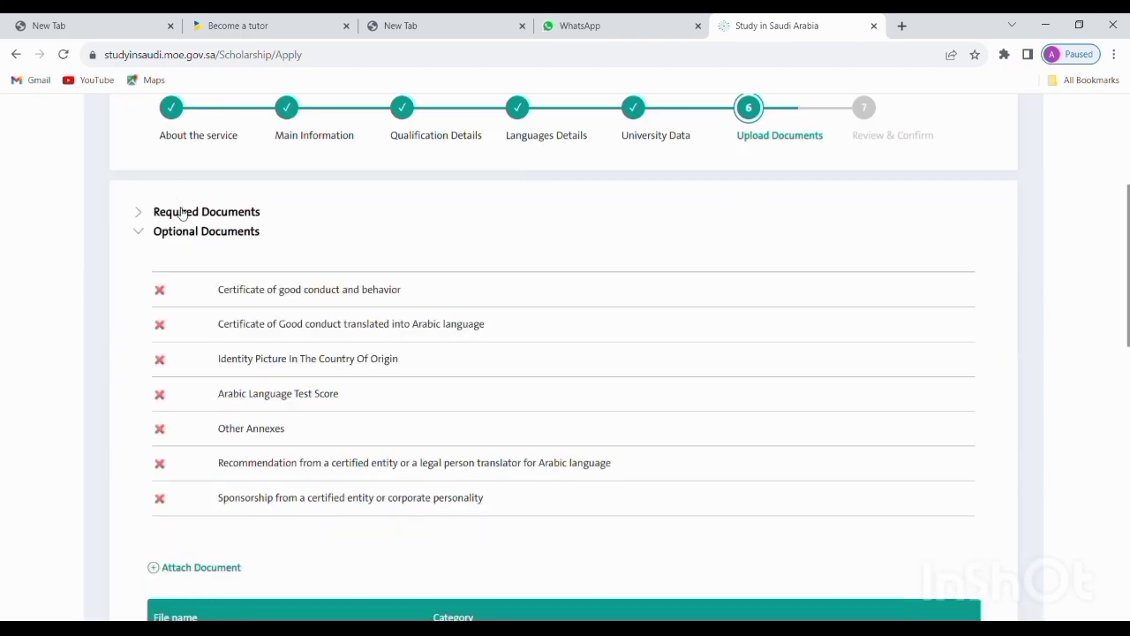
{"action": "left_click", "coordinate": [205, 231]}
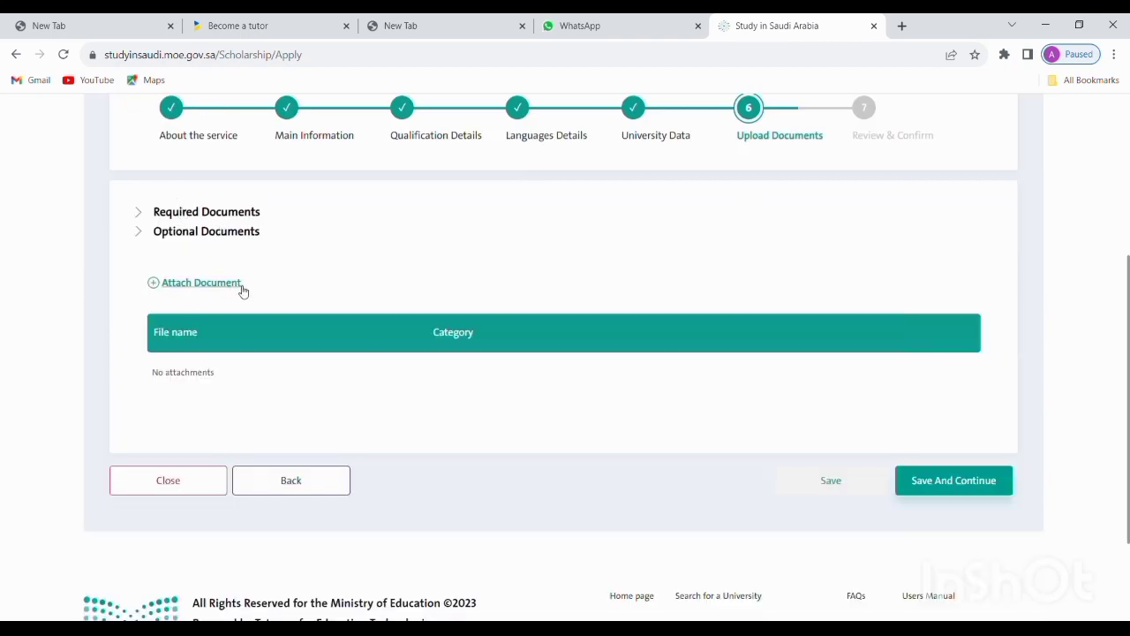
{"action": "left_click", "coordinate": [164, 290]}
{"action": "scroll", "coordinate": [297, 277], "scroll_direction": "up", "scroll_amount": 3}
{"action": "scroll", "coordinate": [300, 268], "scroll_direction": "down", "scroll_amount": 4}
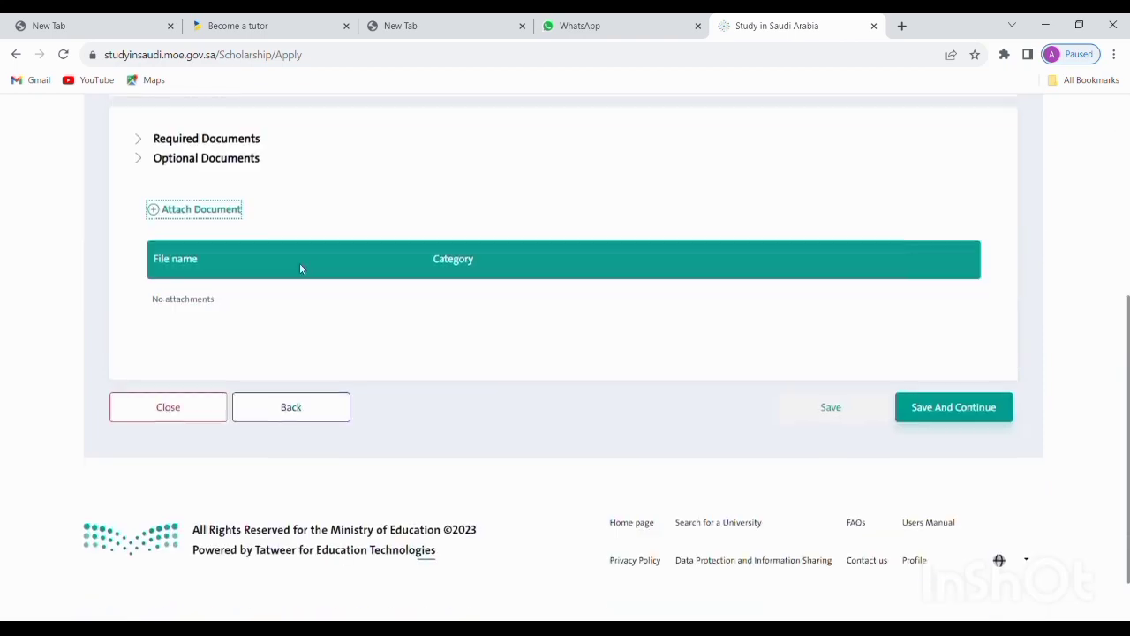
{"action": "left_click", "coordinate": [155, 210]}
{"action": "scroll", "coordinate": [454, 234], "scroll_direction": "up", "scroll_amount": 3}
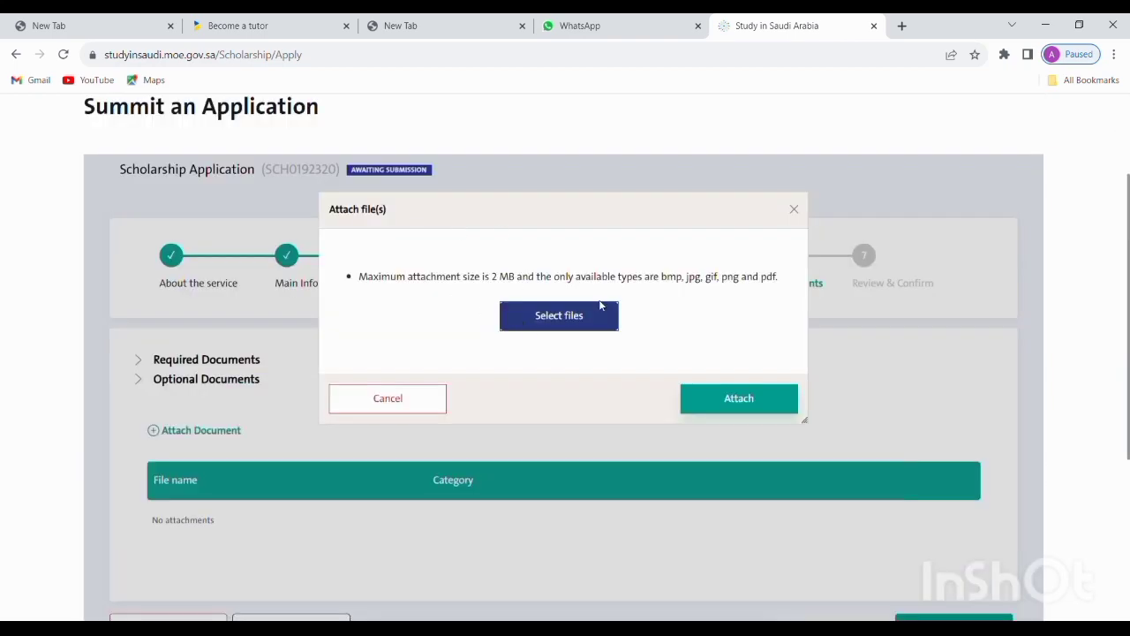
Select the .jfif image from the computer as the file to attach
{"action": "left_click", "coordinate": [578, 317]}
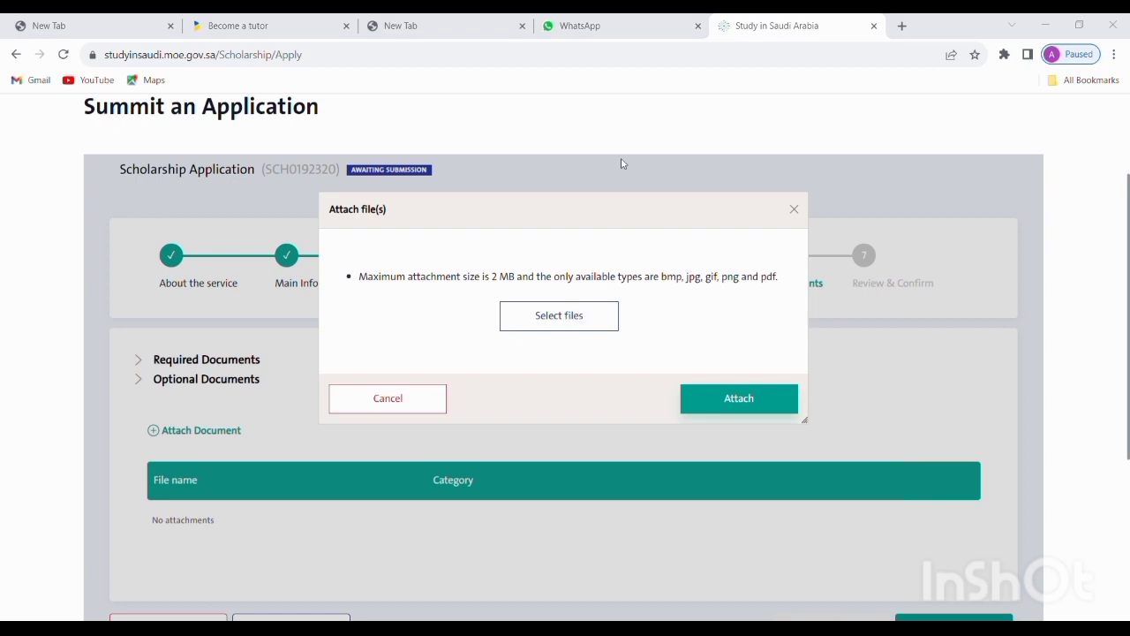
{"action": "left_click", "coordinate": [548, 25]}
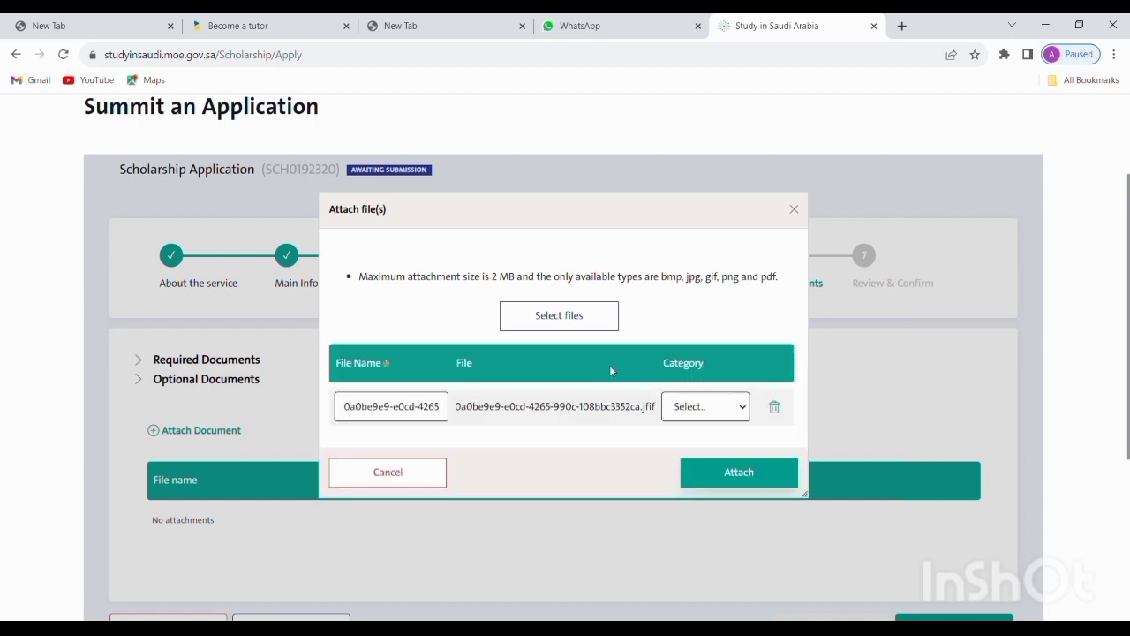
{"action": "scroll", "coordinate": [541, 333], "scroll_direction": "down", "scroll_amount": 2}
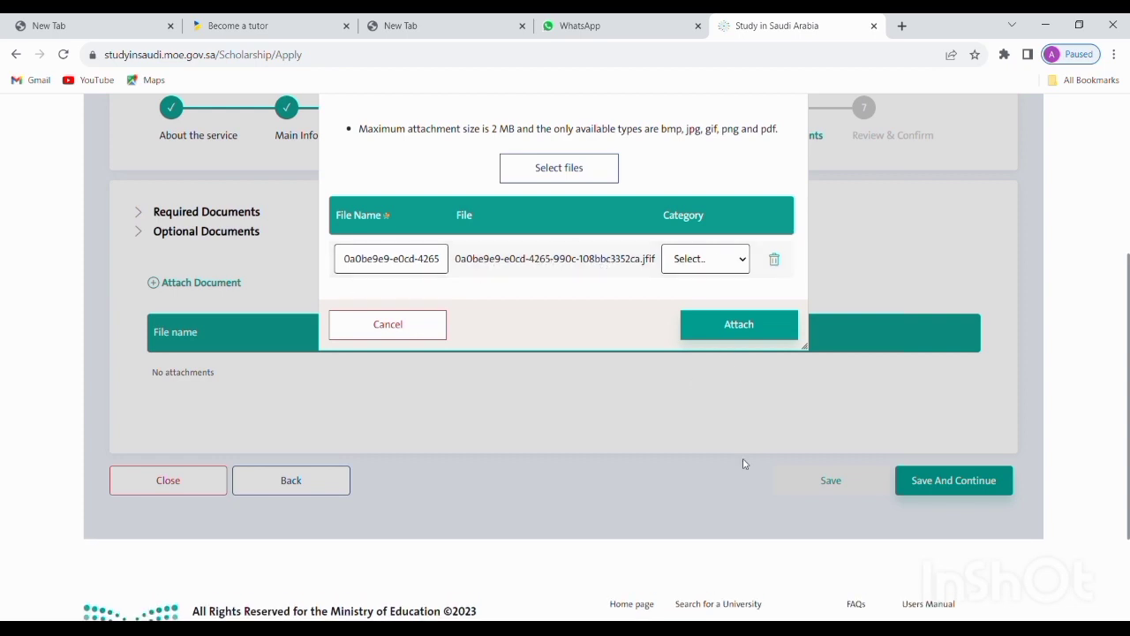
Attach it as a Birth certificate; it is rejected as an unsupported file type
{"action": "left_click", "coordinate": [718, 521]}
{"action": "left_click", "coordinate": [813, 391]}
{"action": "left_click", "coordinate": [794, 314]}
{"action": "left_click", "coordinate": [732, 331]}
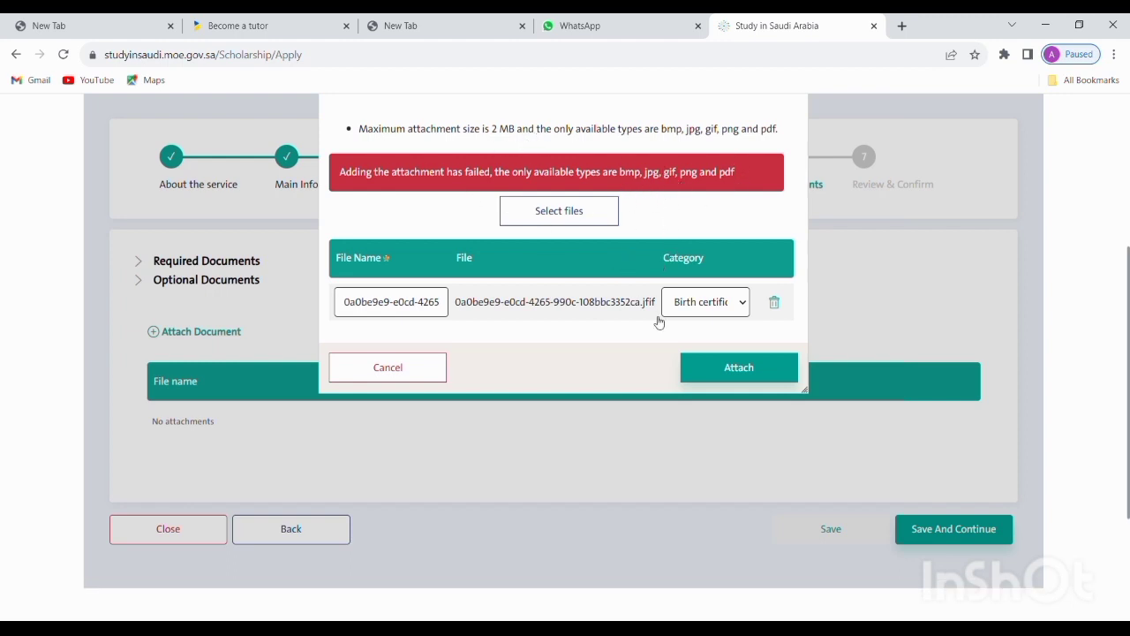
Cancel the failed attachment dialog, leaving no attachments
{"action": "left_click", "coordinate": [393, 362]}
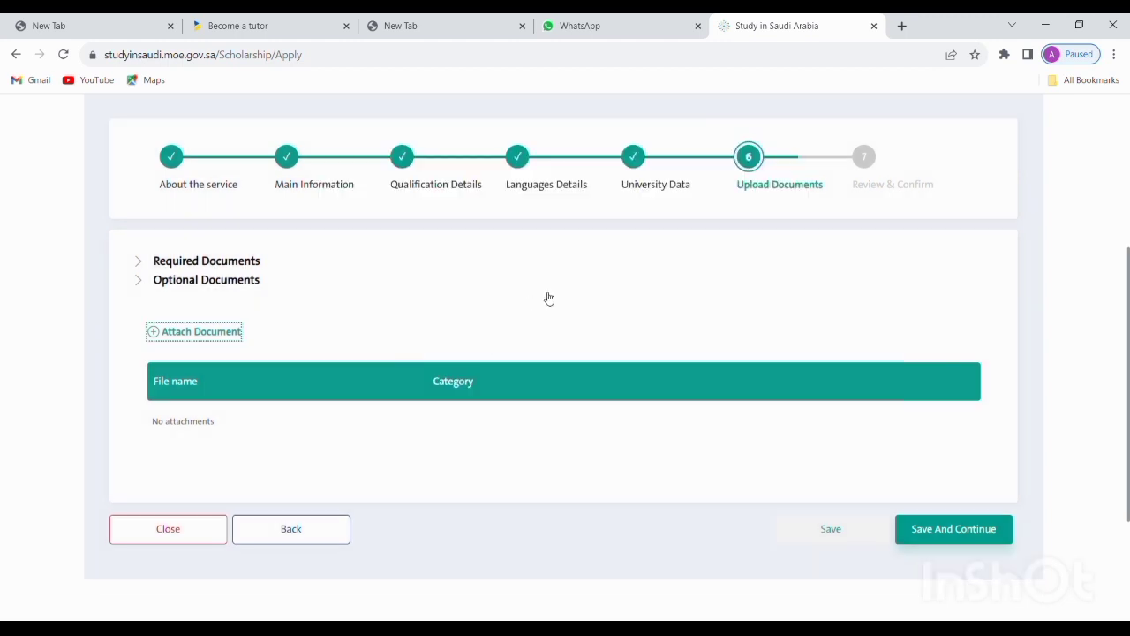
{"action": "scroll", "coordinate": [548, 300], "scroll_direction": "down", "scroll_amount": 1}
{"action": "scroll", "coordinate": [548, 300], "scroll_direction": "up", "scroll_amount": 1}
Try Save And Continue, triggering the 'Please upload all the required documents' warning
{"action": "left_click", "coordinate": [943, 528]}
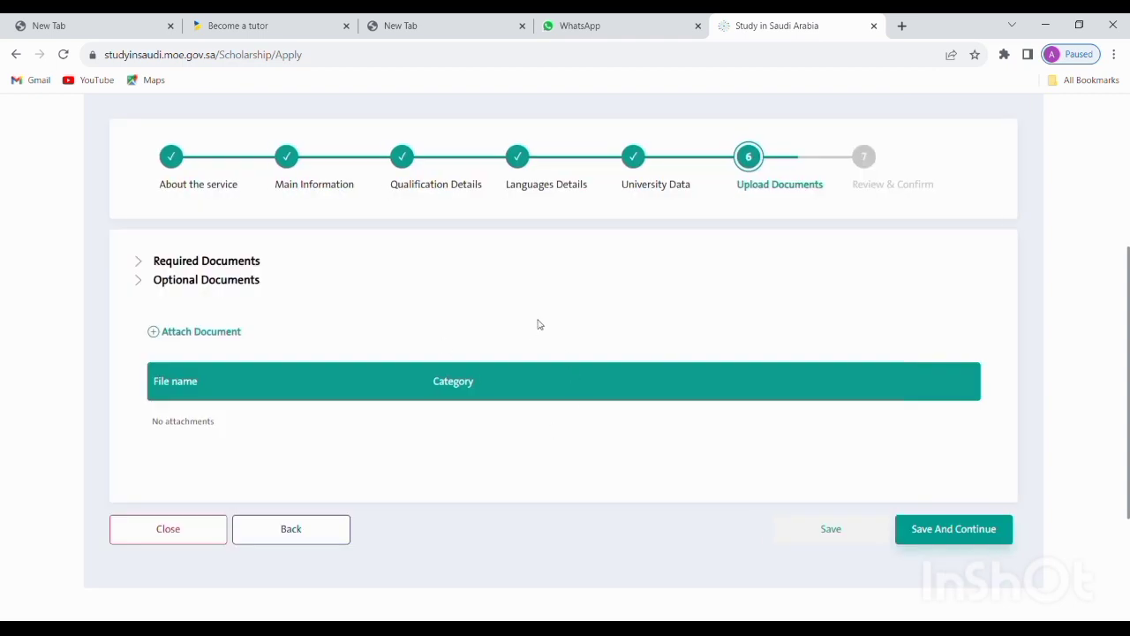
{"action": "scroll", "coordinate": [565, 329], "scroll_direction": "down", "scroll_amount": 1}
{"action": "scroll", "coordinate": [568, 334], "scroll_direction": "up", "scroll_amount": 2}
{"action": "scroll", "coordinate": [737, 348], "scroll_direction": "up", "scroll_amount": 1}
{"action": "scroll", "coordinate": [734, 347], "scroll_direction": "down", "scroll_amount": 1}
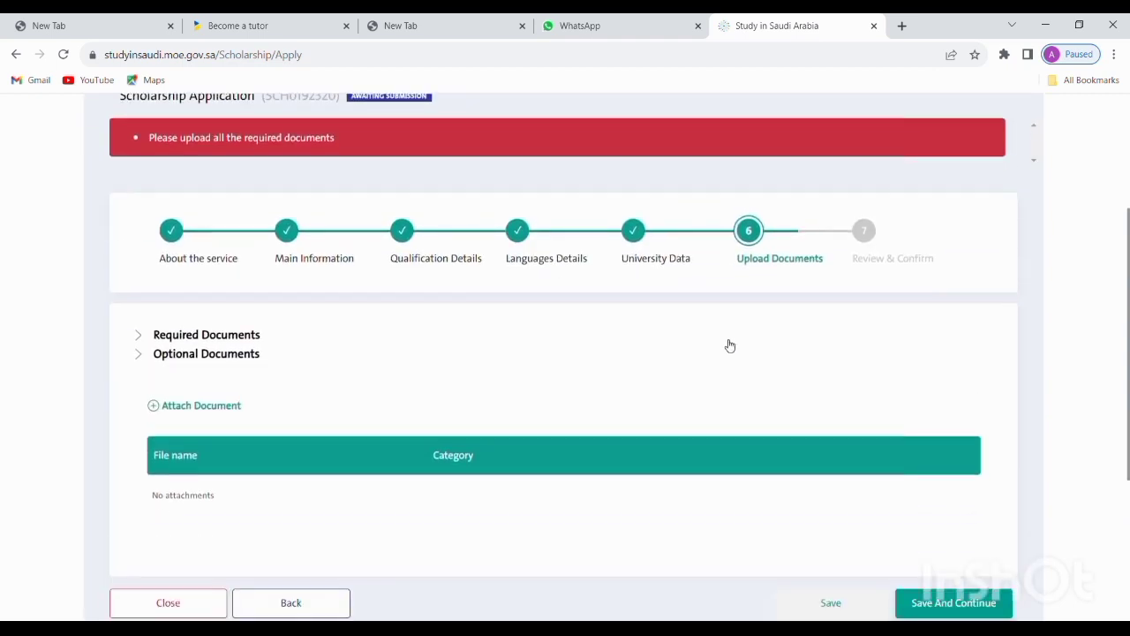
{"action": "scroll", "coordinate": [960, 444], "scroll_direction": "down", "scroll_amount": 2}
{"action": "scroll", "coordinate": [971, 469], "scroll_direction": "up", "scroll_amount": 3}
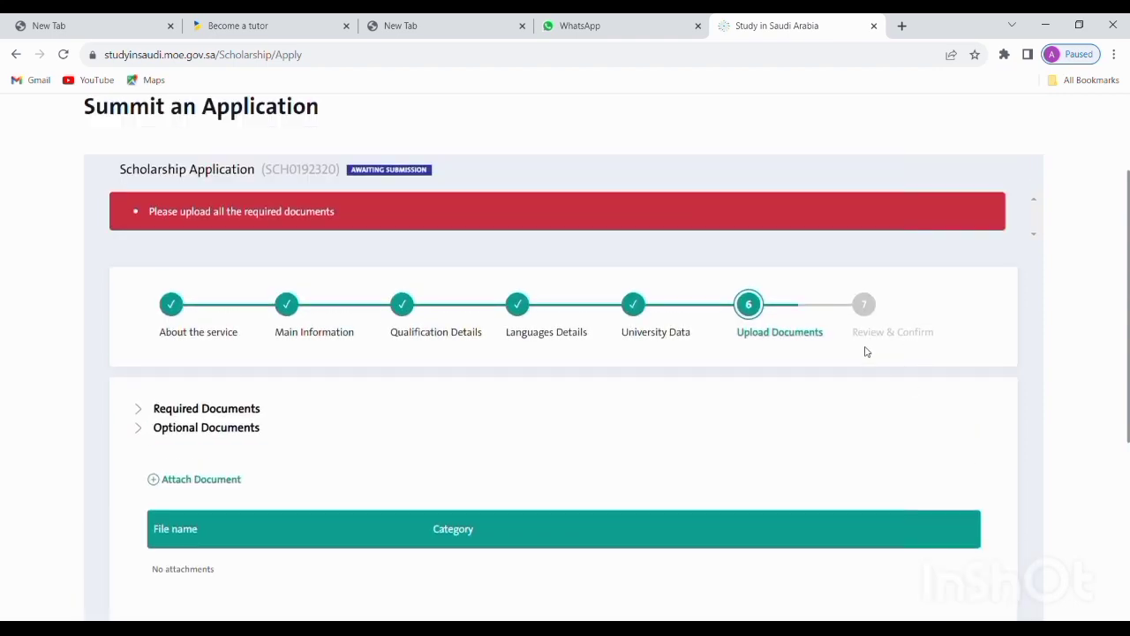
{"action": "scroll", "coordinate": [907, 342], "scroll_direction": "down", "scroll_amount": 3}
{"action": "scroll", "coordinate": [887, 343], "scroll_direction": "up", "scroll_amount": 2}
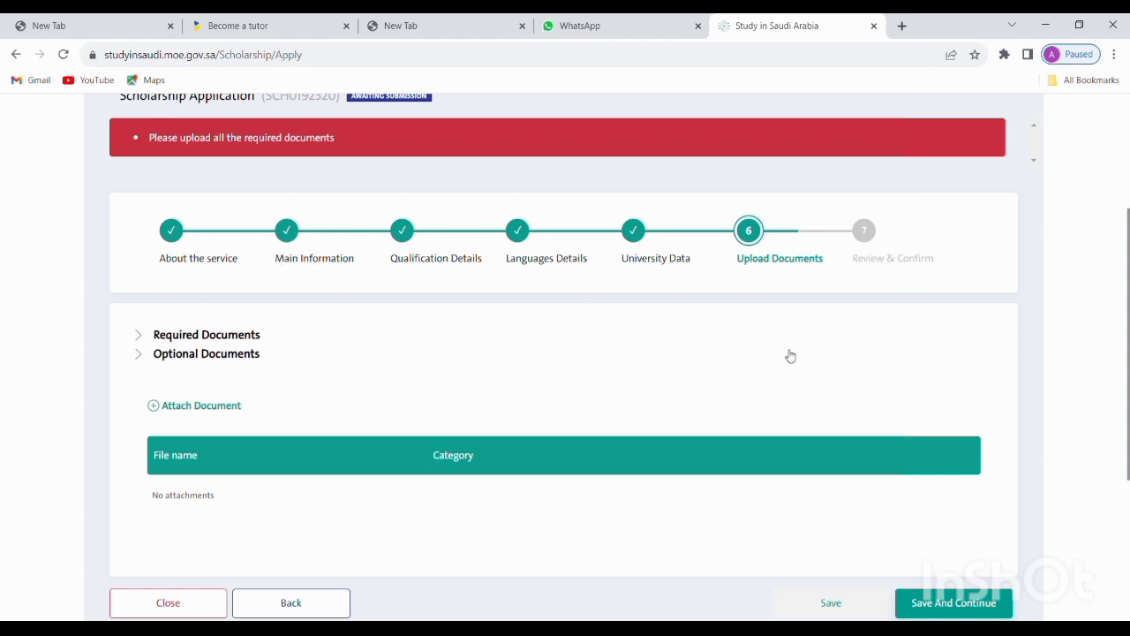
{"action": "scroll", "coordinate": [727, 394], "scroll_direction": "down", "scroll_amount": 2}
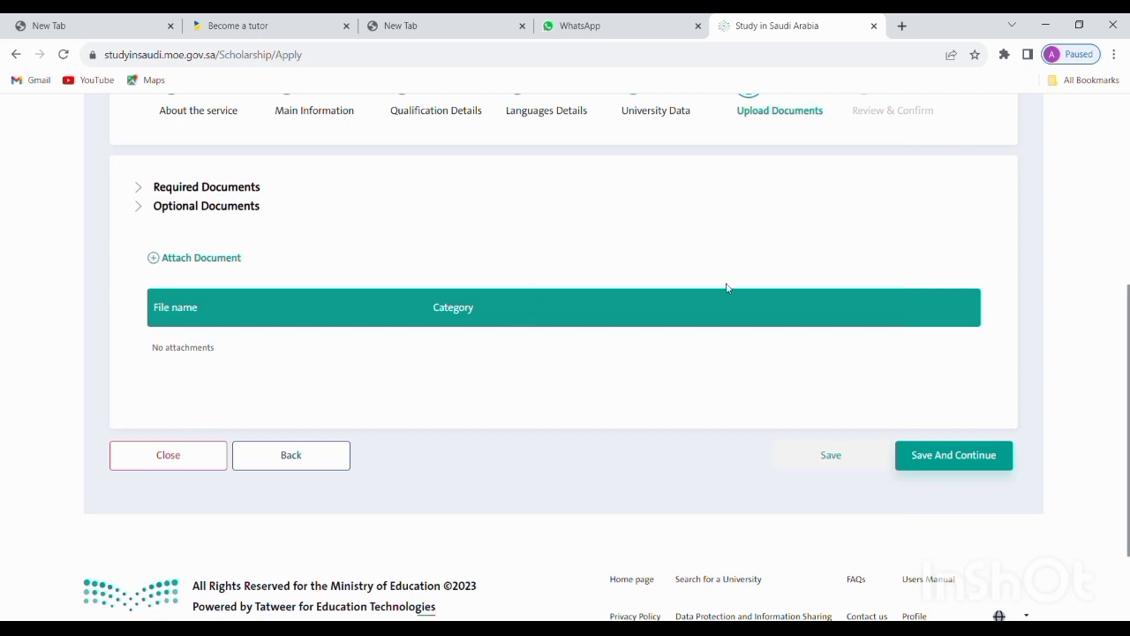
{"action": "scroll", "coordinate": [725, 286], "scroll_direction": "up", "scroll_amount": 2}
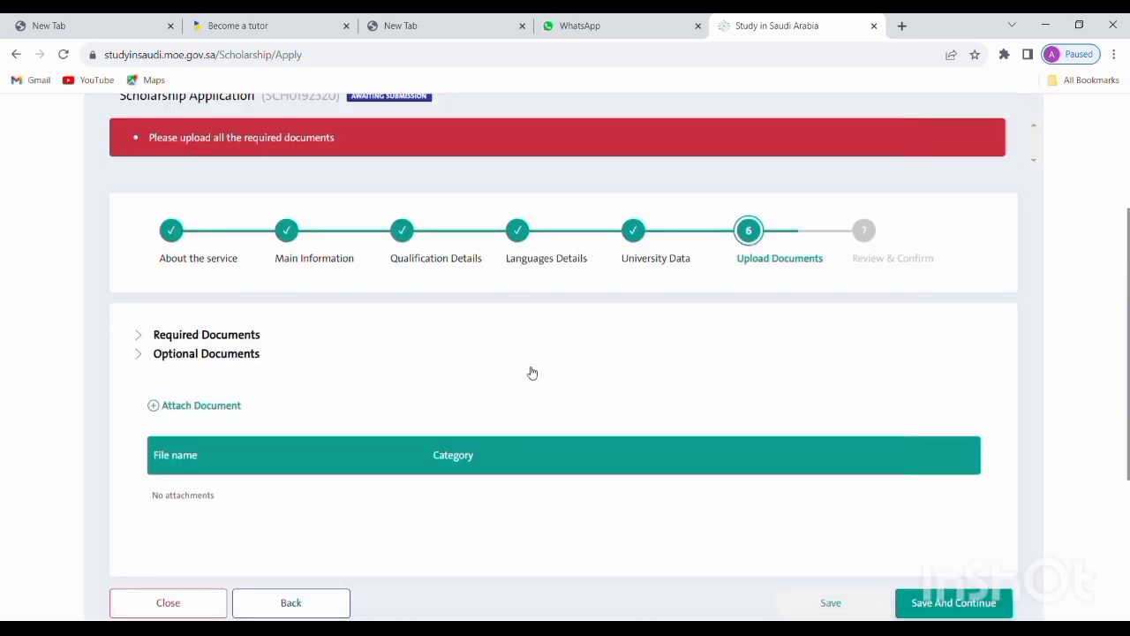